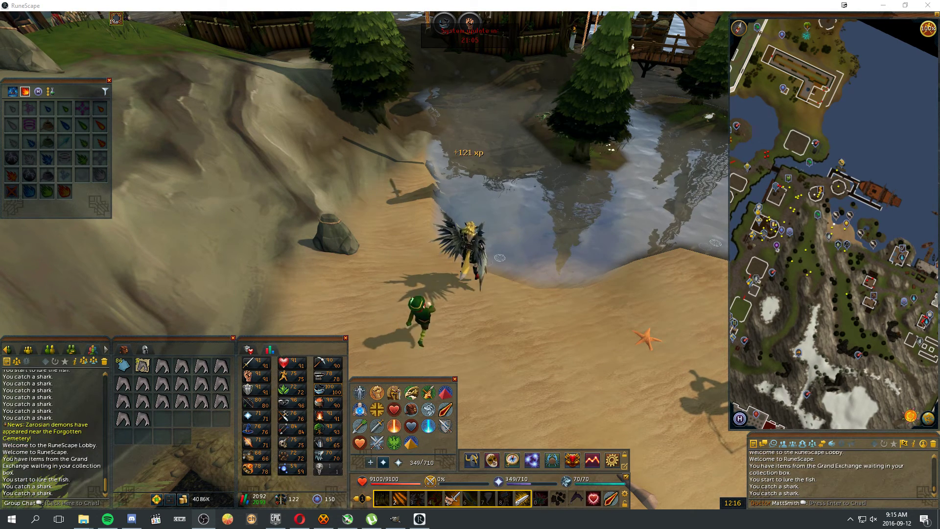
# Step: Open the graphics settings, apply the Ultra preset and close the settings window
pyautogui.moveTo(710, 171); pyautogui.dragTo(646, 30, button='middle')
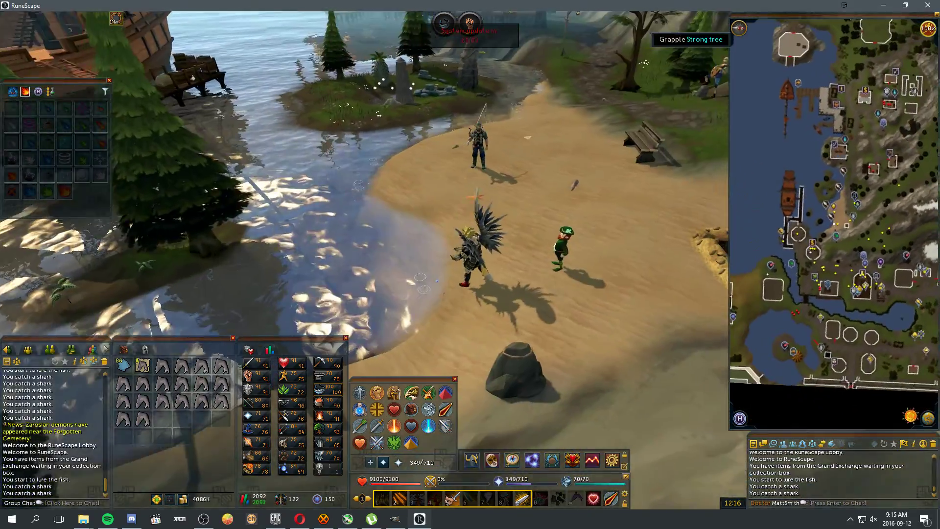
pyautogui.press('Right')
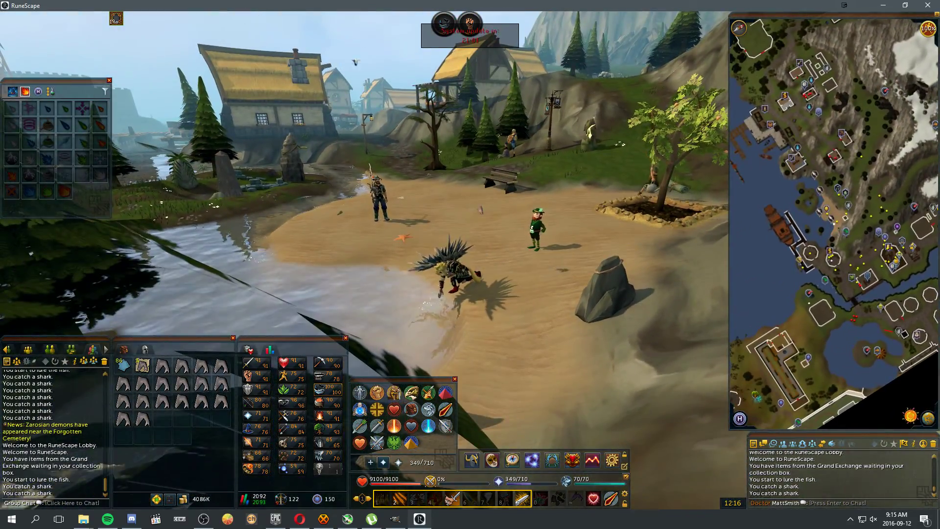
pyautogui.press('Right')
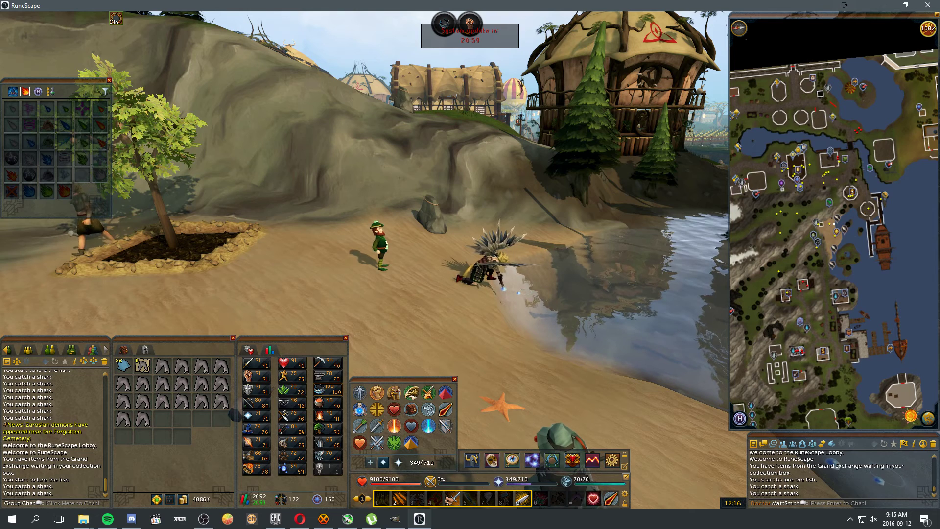
pyautogui.press('Escape')
pyautogui.click(470, 221)
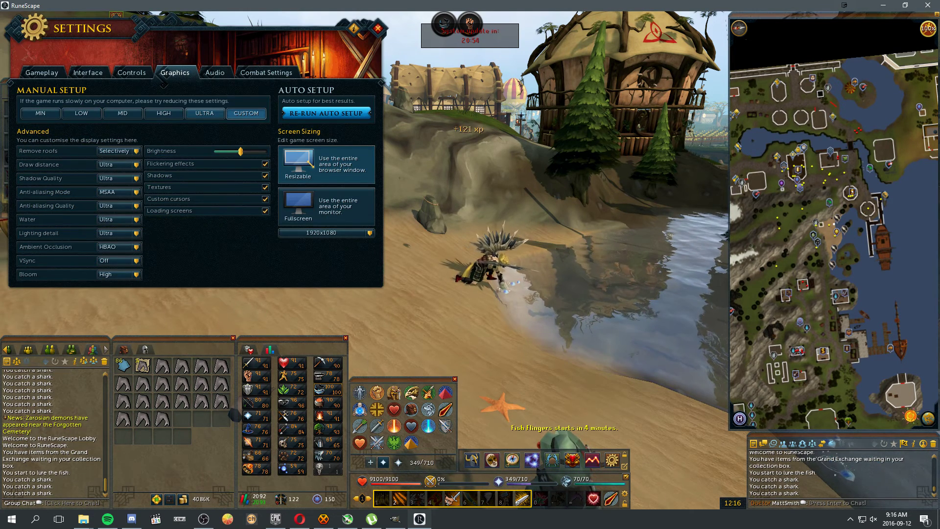
pyautogui.click(205, 113)
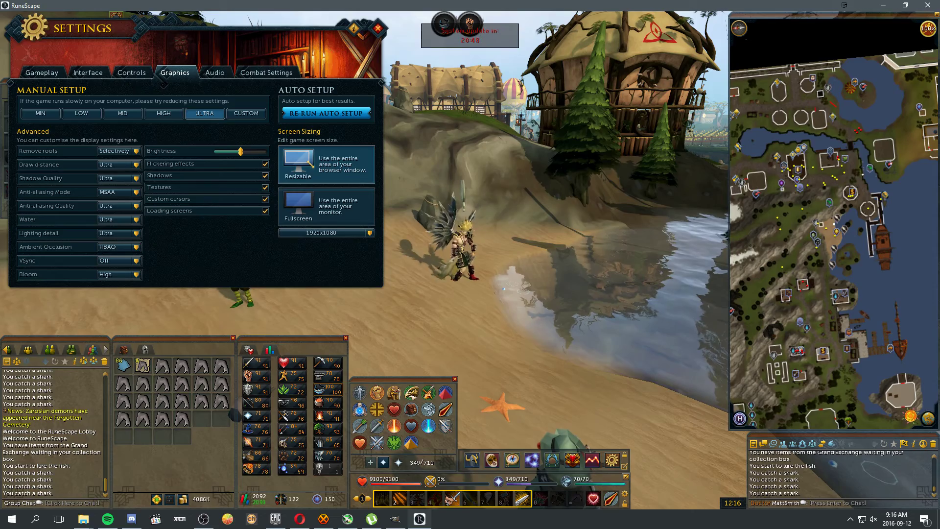
pyautogui.press('Escape')
# Step: Examine the beach, water, trees and surrounding buildings from several camera angles and distances
pyautogui.scroll(-5, 365, 211)
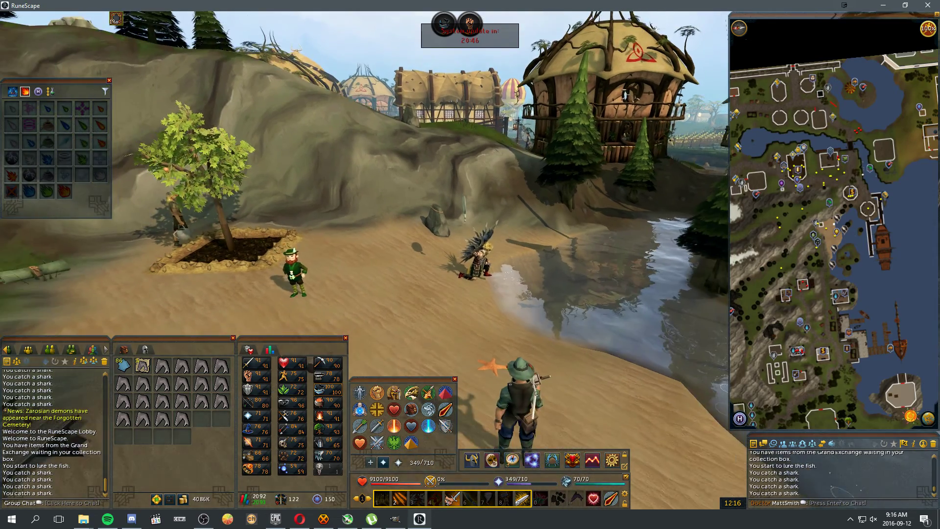
pyautogui.press('Left')
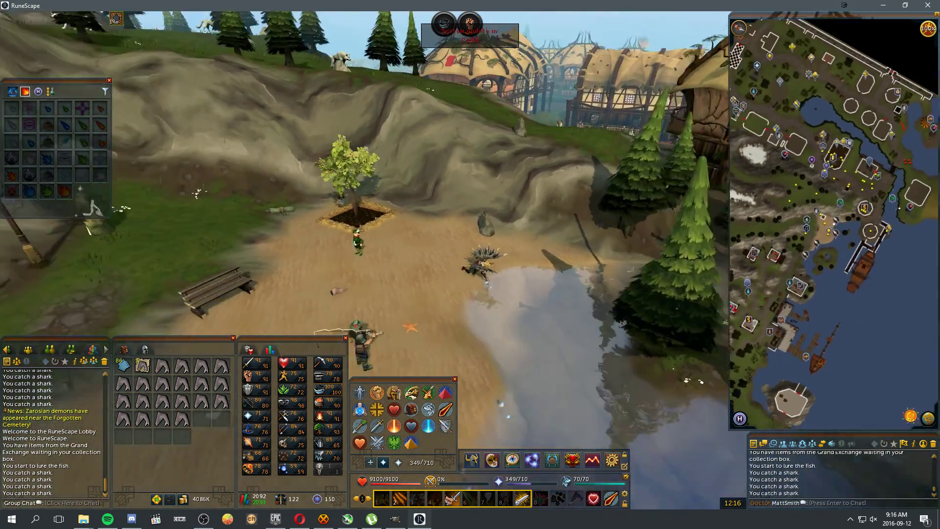
pyautogui.scroll(-3, 364, 220)
pyautogui.press('Left')
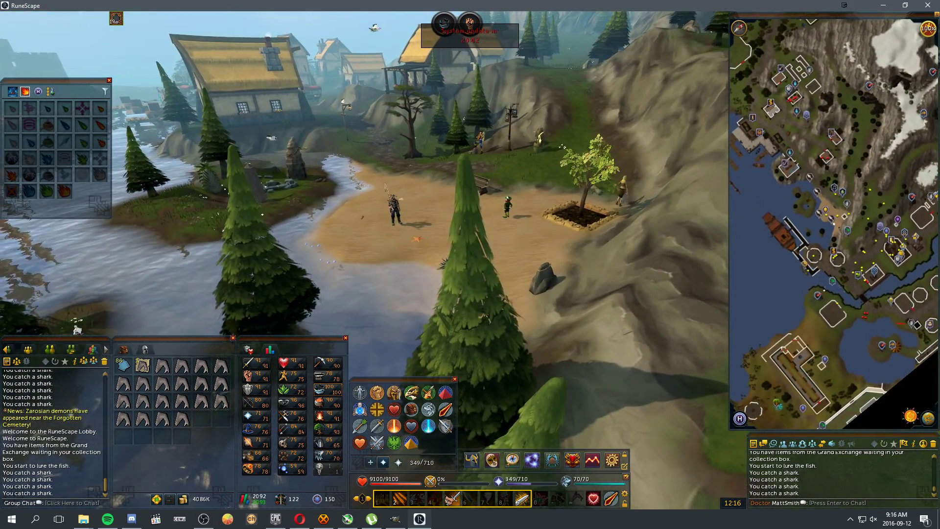
pyautogui.press('Left')
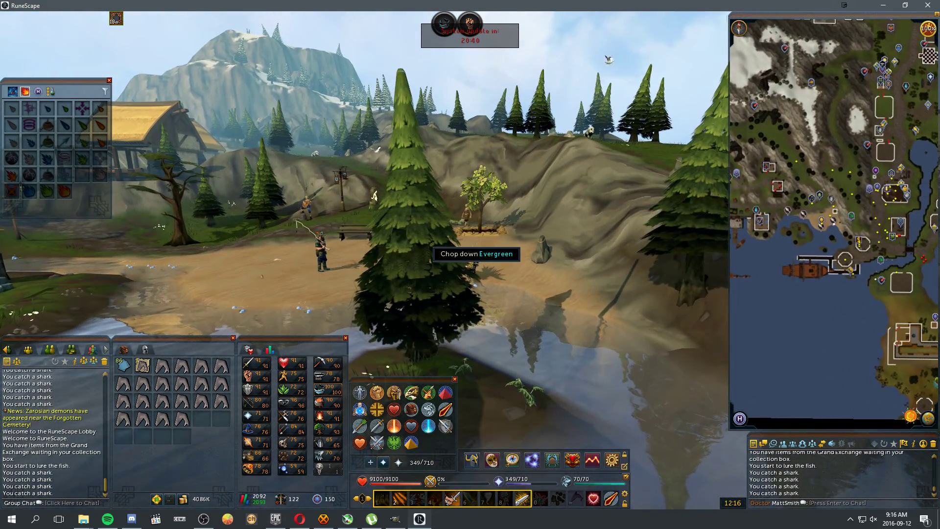
pyautogui.press('Left')
pyautogui.press('Up')
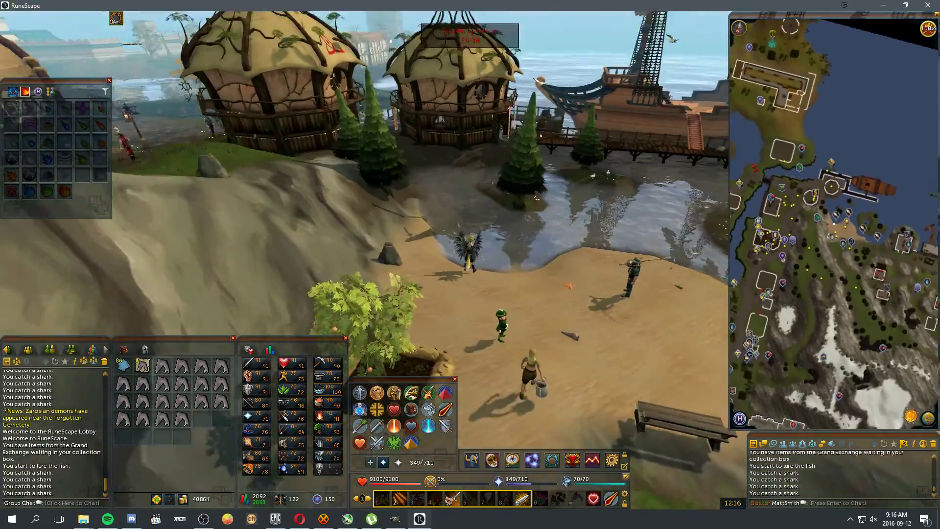
pyautogui.press('Left')
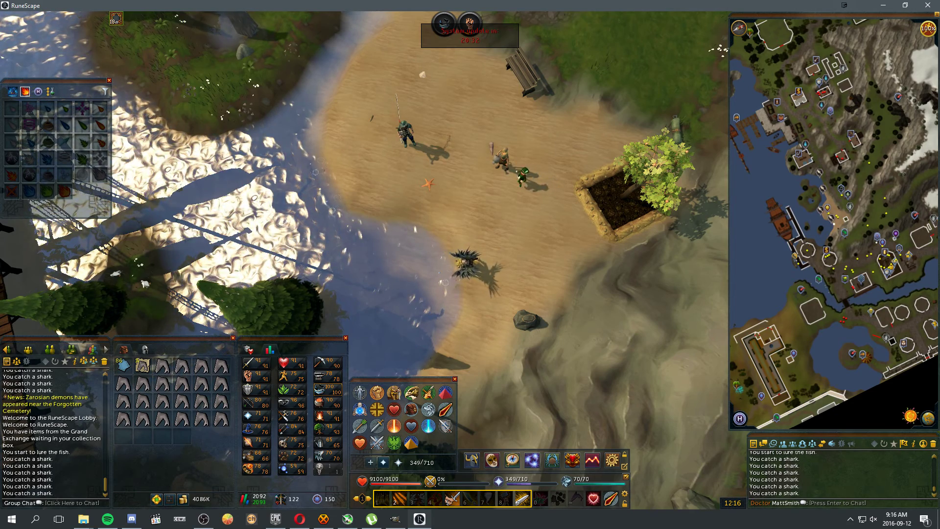
# Step: Show the Cavefish daily challenge in the Adventures window and move that window over the minimap
pyautogui.click(512, 460)
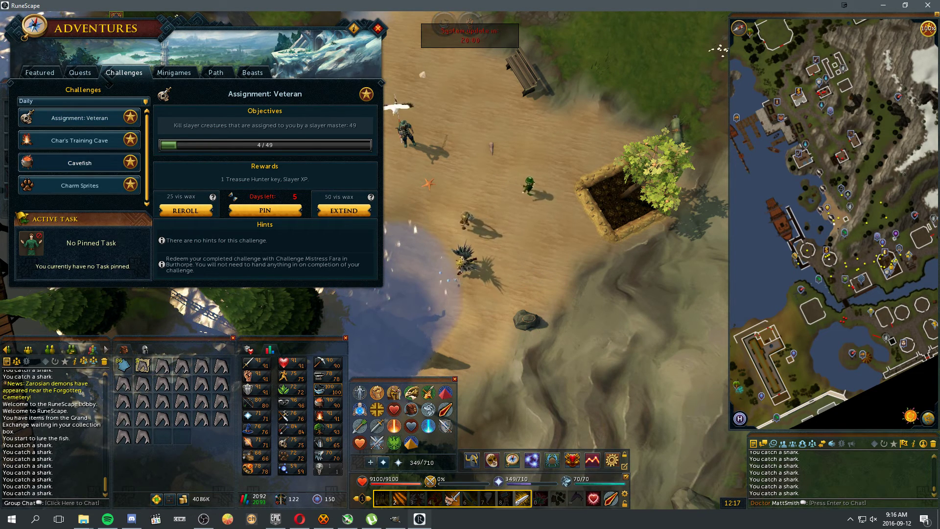
pyautogui.click(80, 163)
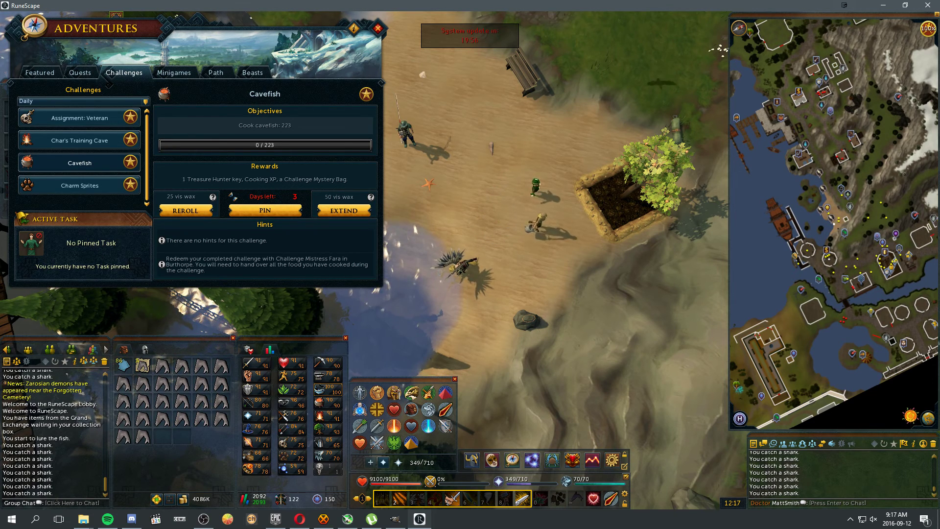
pyautogui.moveTo(327, 389)
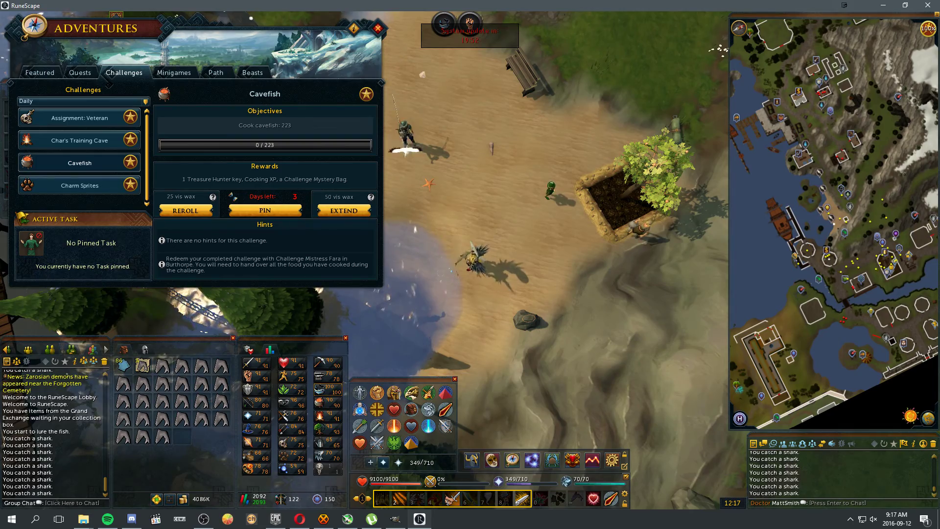
pyautogui.moveTo(113, 28); pyautogui.dragTo(661, 28)
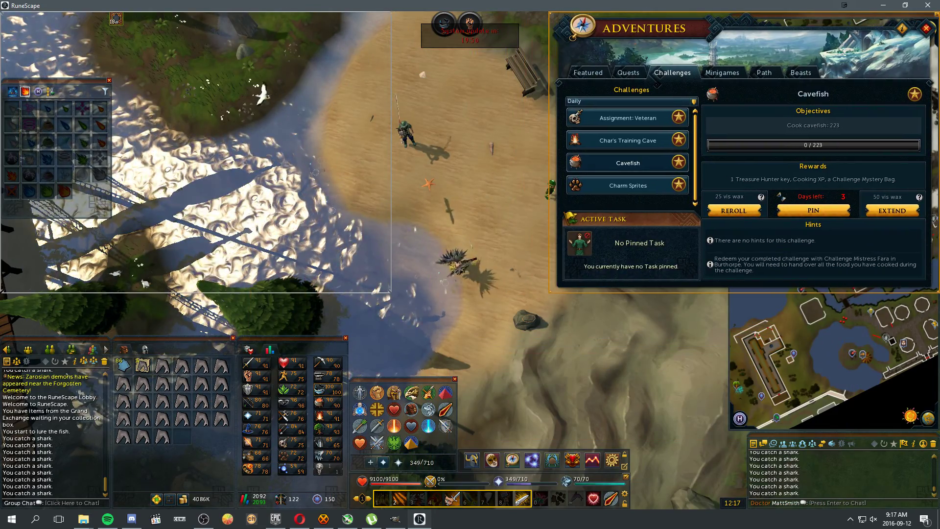
pyautogui.moveTo(768, 29); pyautogui.dragTo(769, 29)
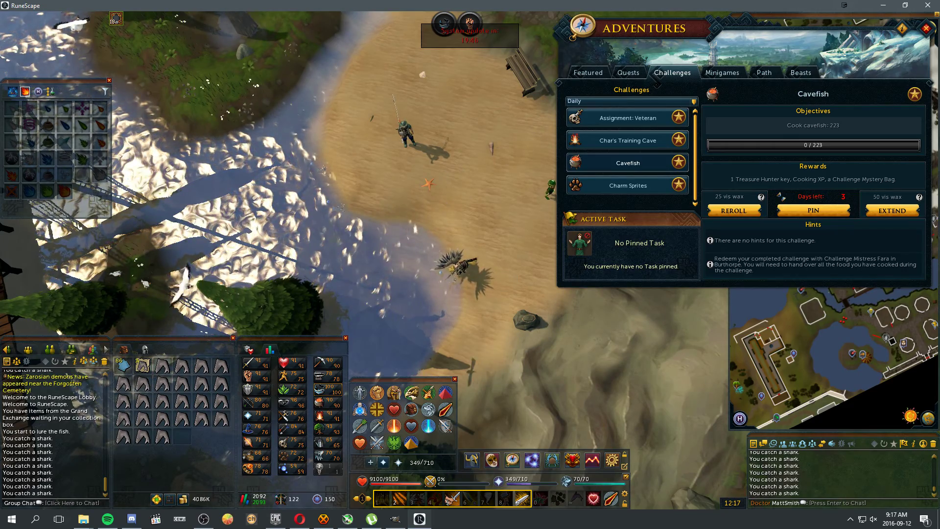
# Step: Use the Magic notepaper on the sharks in the backpack
pyautogui.click(126, 368)
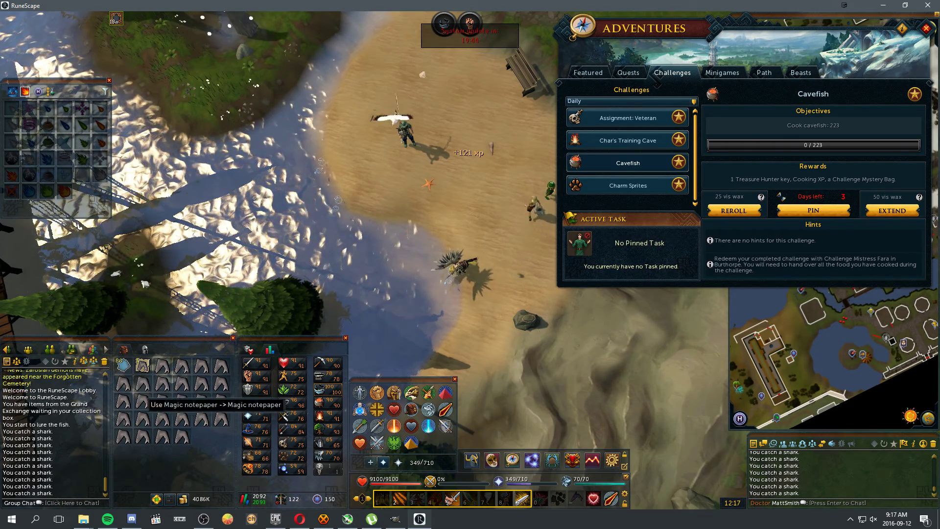
pyautogui.click(178, 429)
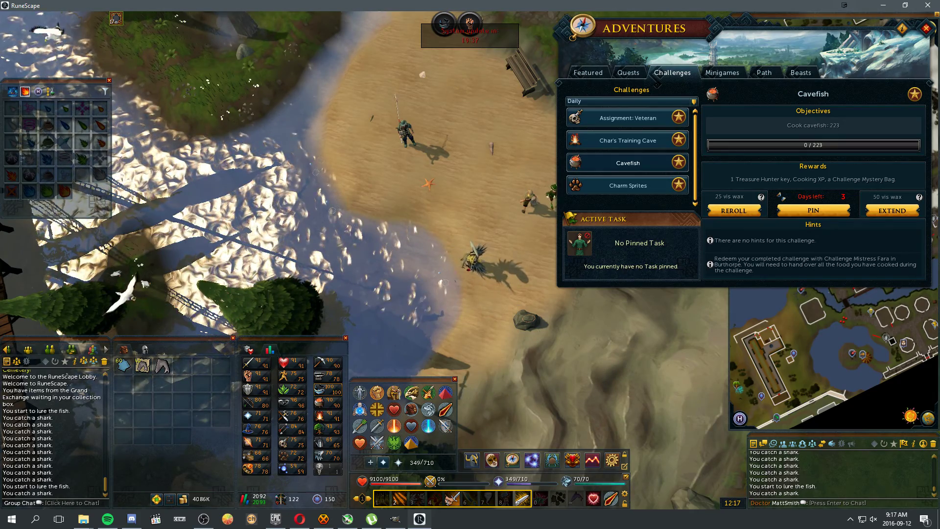
# Step: Inspect the fishing character and the water's edge from low camera angles at different zoom distances
pyautogui.scroll(5, 527, 227)
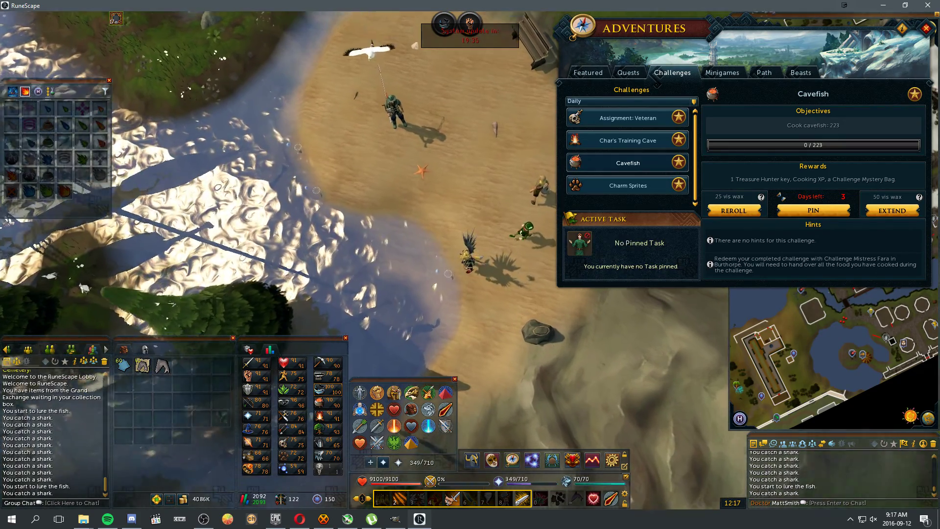
pyautogui.moveTo(538, 226); pyautogui.dragTo(172, 157, button='middle')
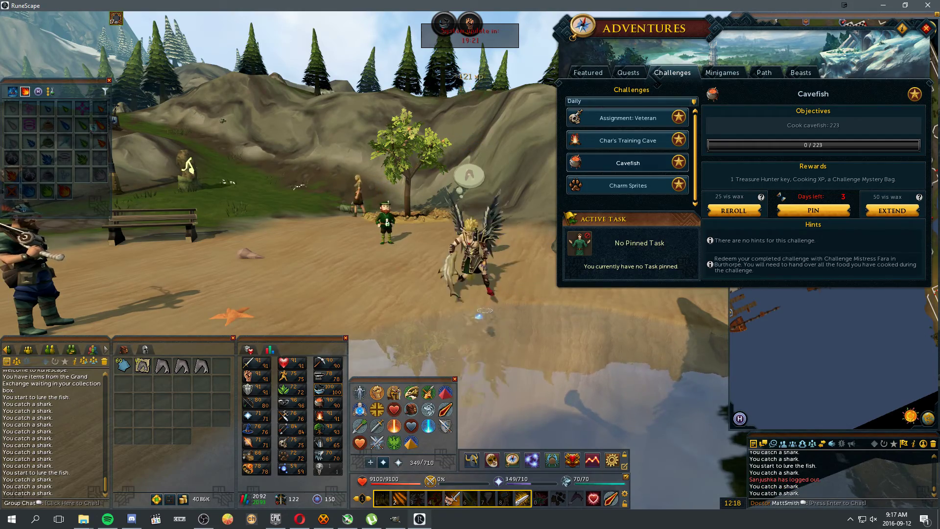
pyautogui.moveTo(479, 316); pyautogui.dragTo(496, 357, button='middle')
pyautogui.scroll(4, 495, 357)
pyautogui.scroll(-2, 495, 356)
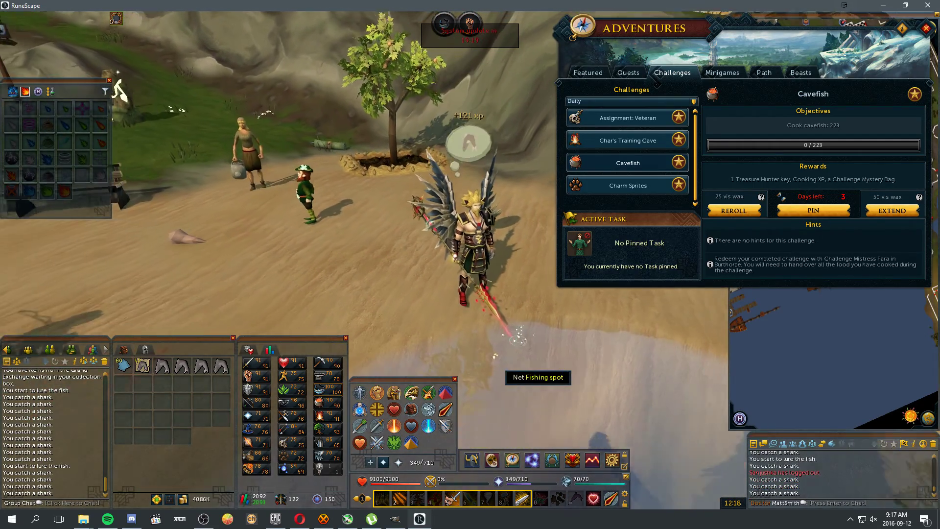
pyautogui.scroll(-5, 495, 357)
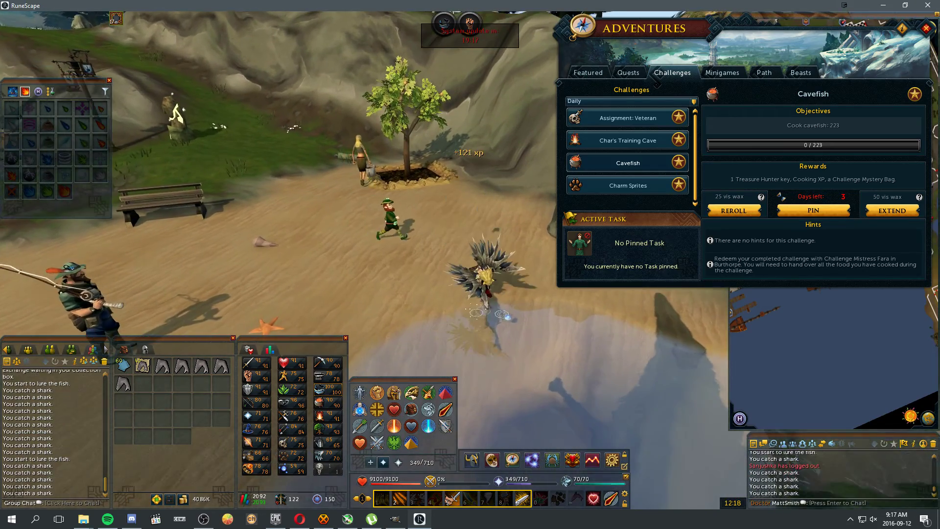
pyautogui.scroll(5, 499, 365)
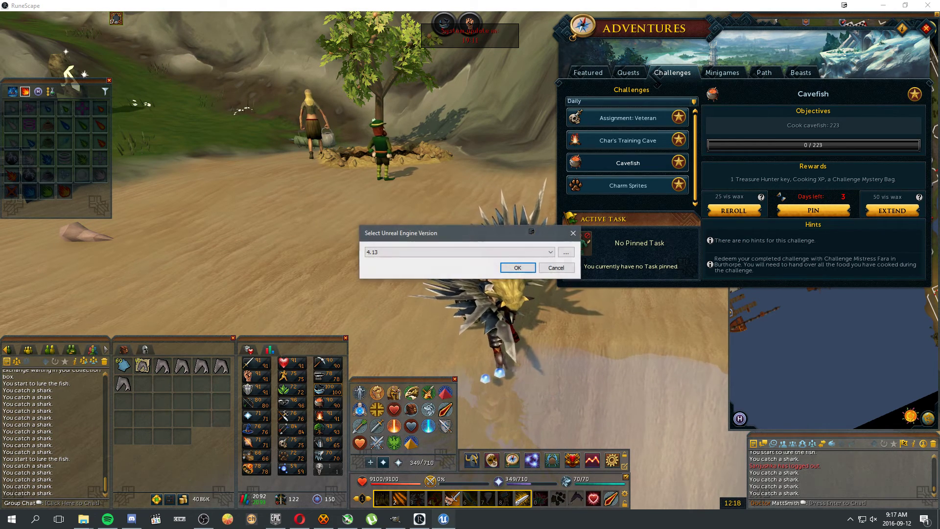
# Step: Open the project with Unreal Engine 4.13 and agree to disable the missing TrueSkyPlugin
pyautogui.press('Return')
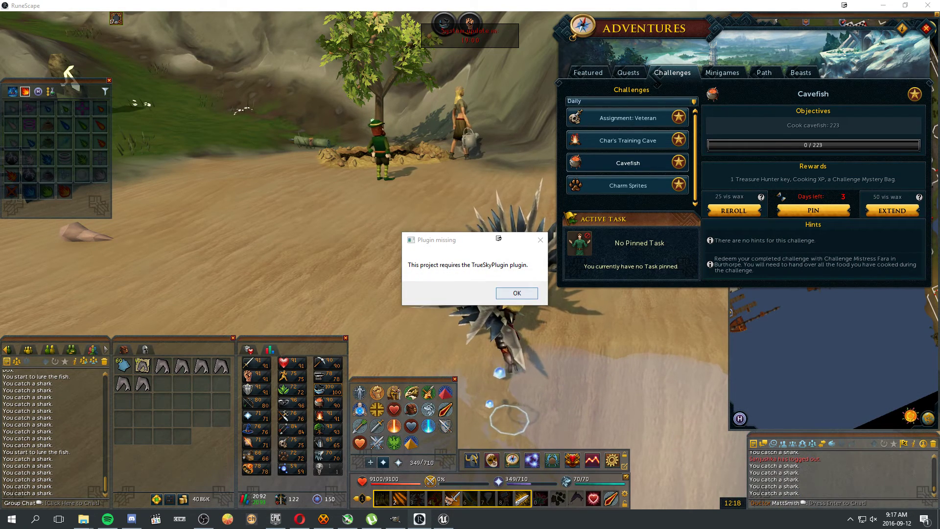
pyautogui.press('Return')
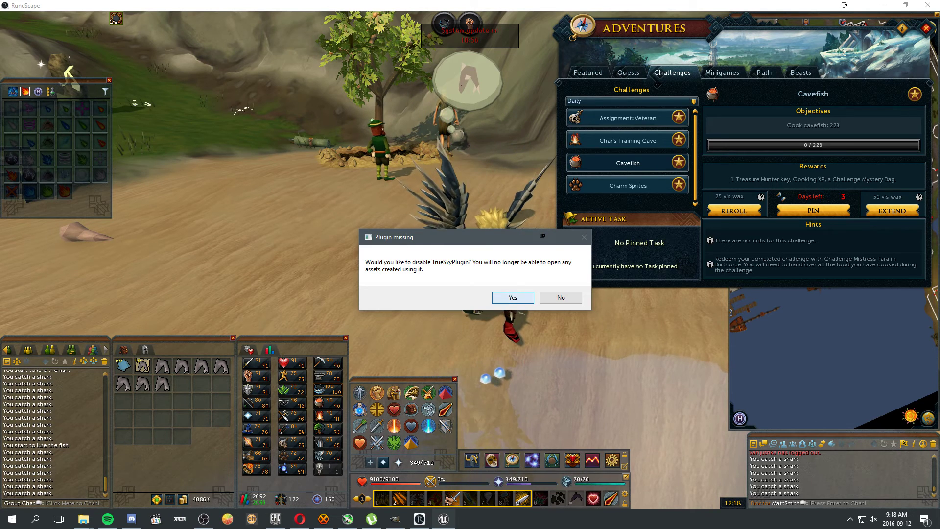
pyautogui.press('Return')
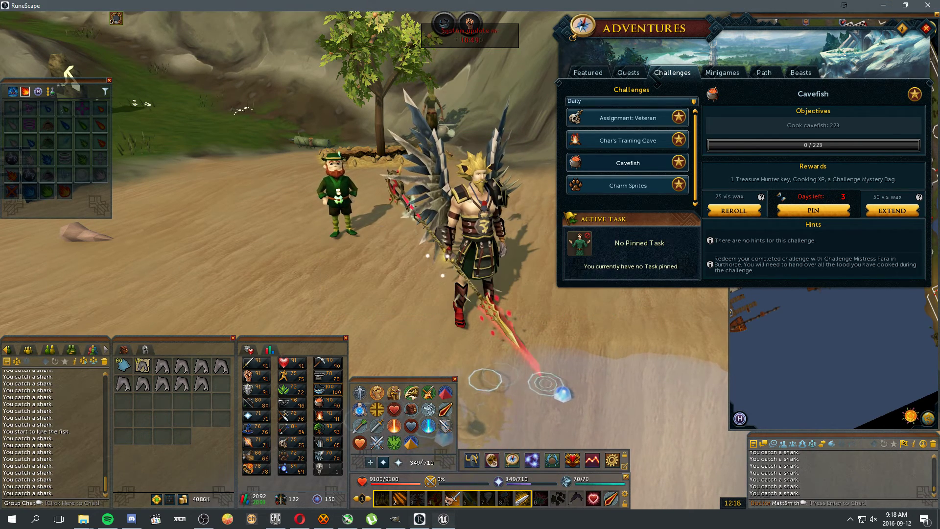
# Step: Resume luring fish at the fishing spot in front of the character
pyautogui.rightClick(507, 377)
pyautogui.click(505, 395)
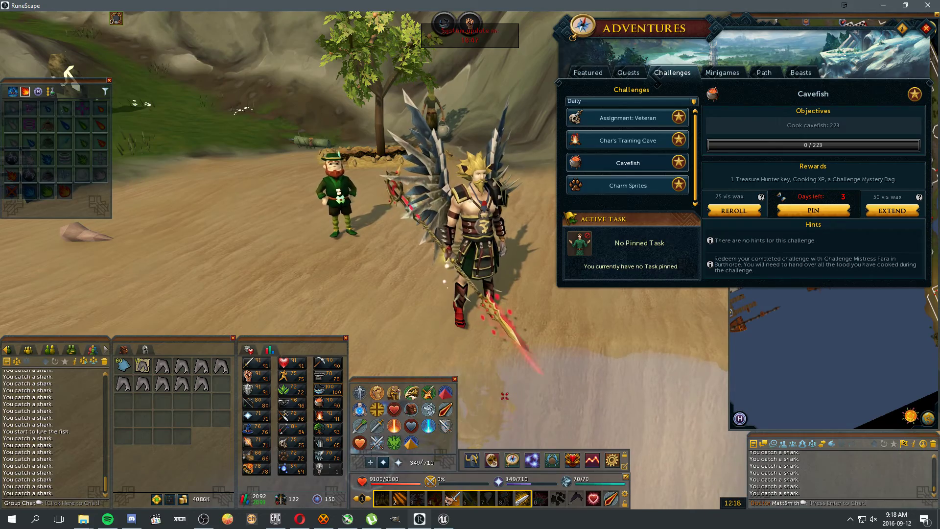
pyautogui.press('Left')
pyautogui.press('Left')
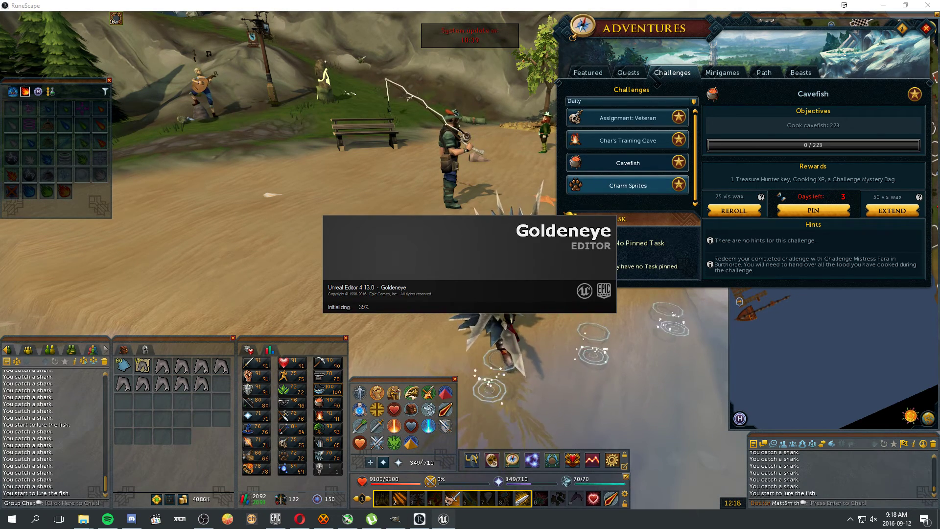
# Step: Switch to the Opera browser and view the transparent ice block and the ice cube with spikes among the "ice shader ue4" images
pyautogui.hotkey('alt', 'Tab')
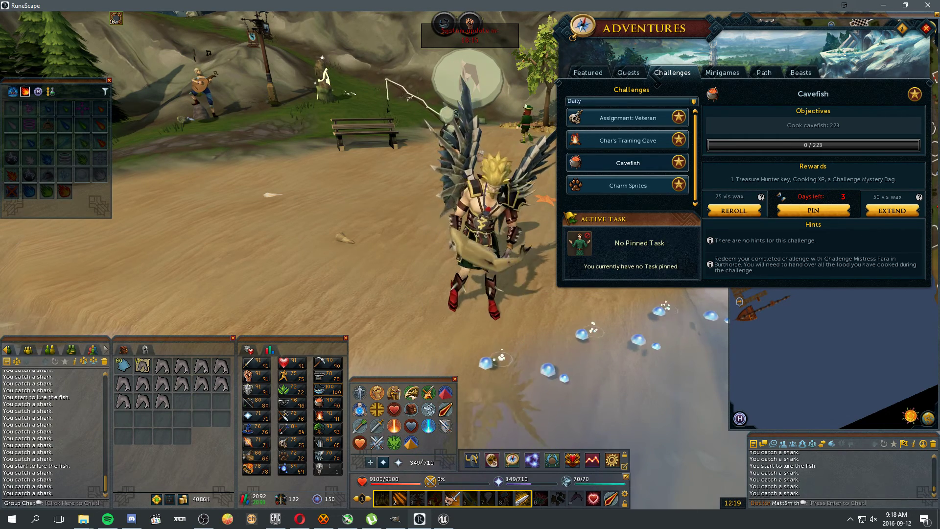
pyautogui.press('9')
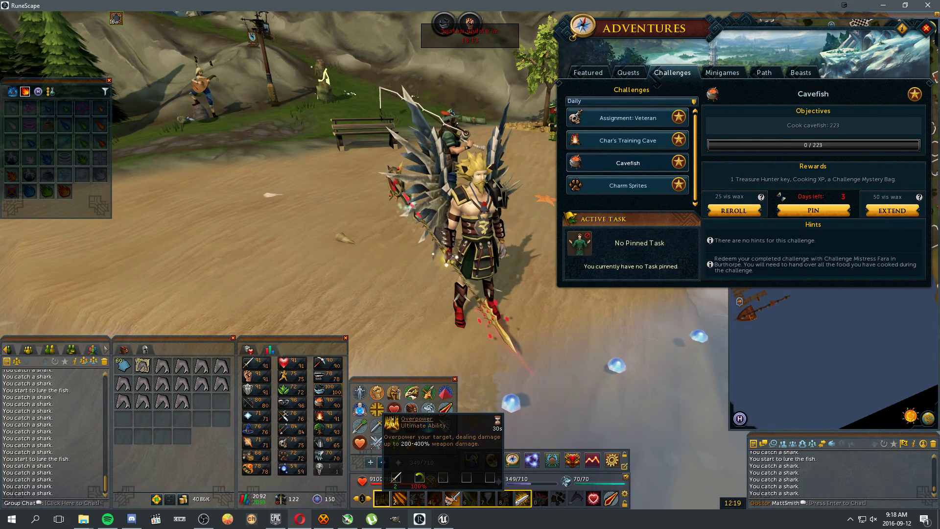
pyautogui.click(300, 519)
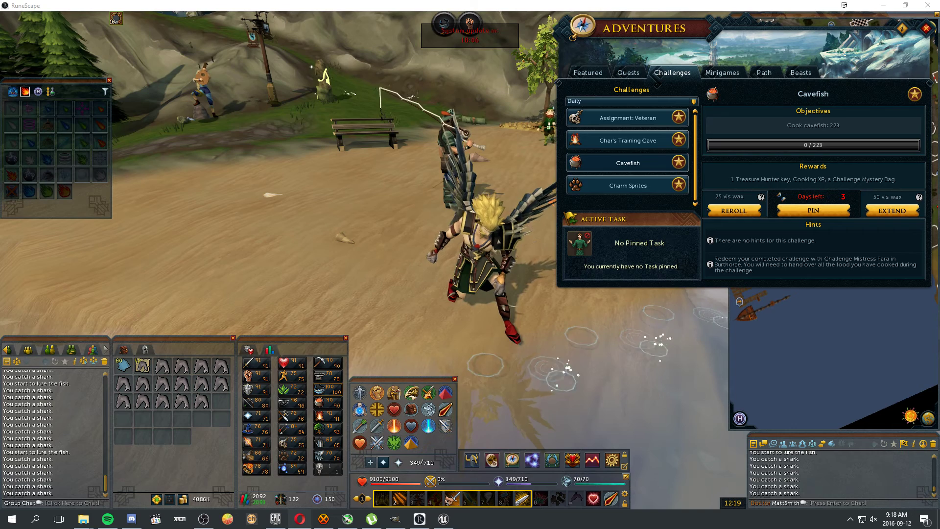
pyautogui.hotkey('alt', 'Tab')
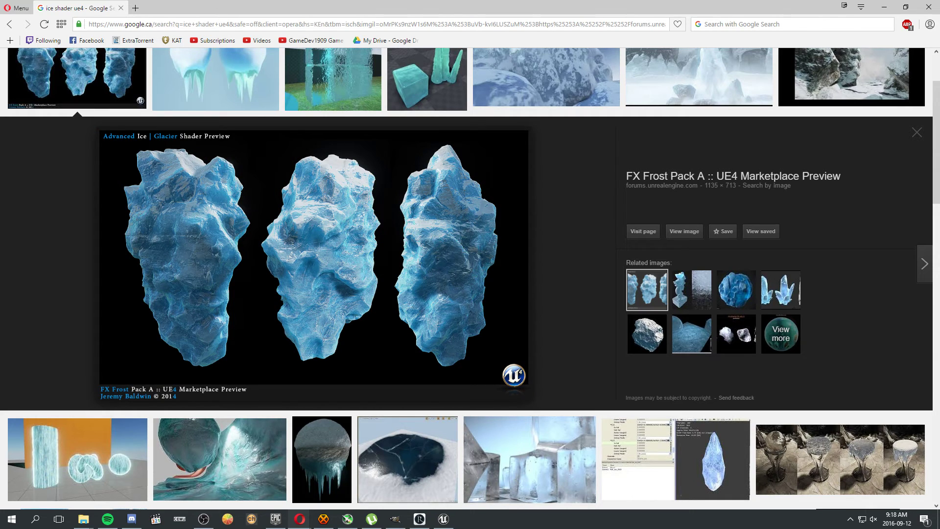
pyautogui.scroll(2, 470, 278)
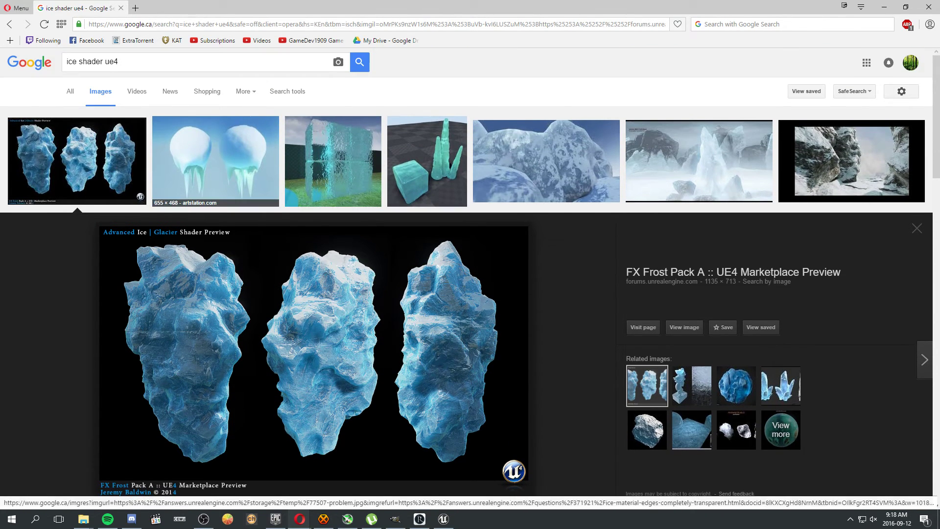
pyautogui.click(333, 161)
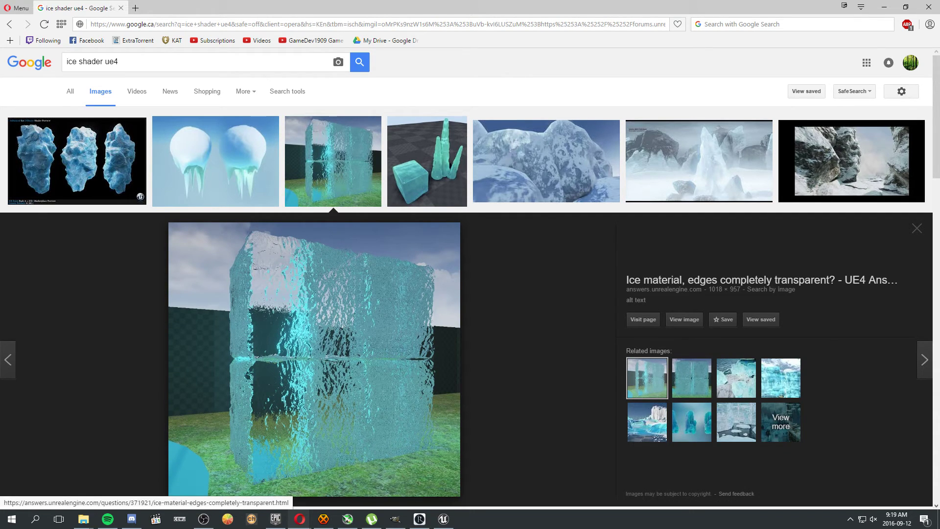
pyautogui.click(427, 162)
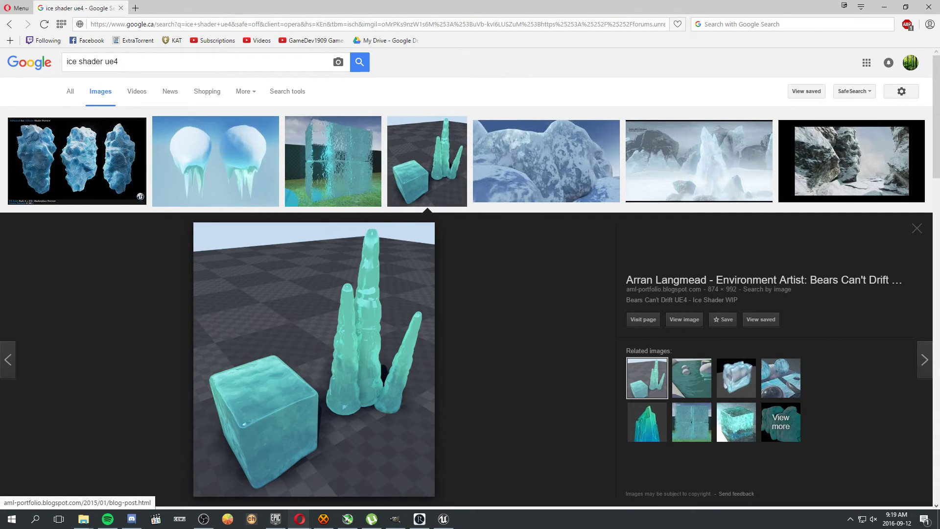
# Step: View the Dynamic Ice Material rocks and the UDK Ice & Snow Shader reel among the image results
pyautogui.click(546, 162)
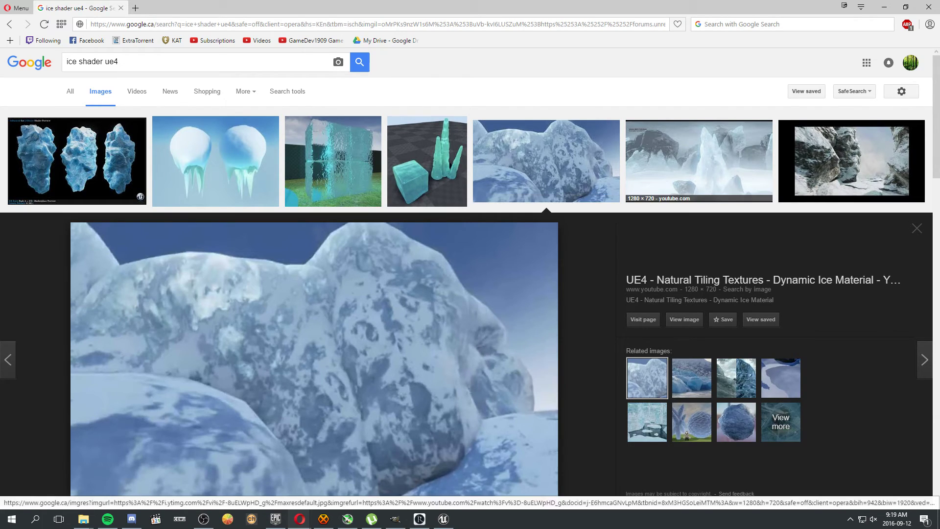
pyautogui.click(699, 162)
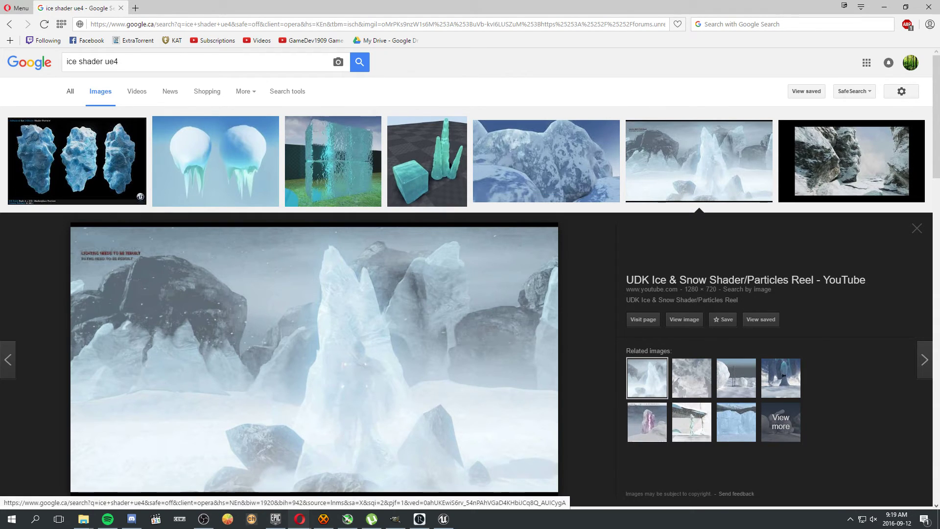
# Step: Look through the web results for "ice shader ue4" and check the Pinterest pin on Unreal Engine 4 Ice Material before returning to the results
pyautogui.click(70, 91)
pyautogui.scroll(-4, 470, 278)
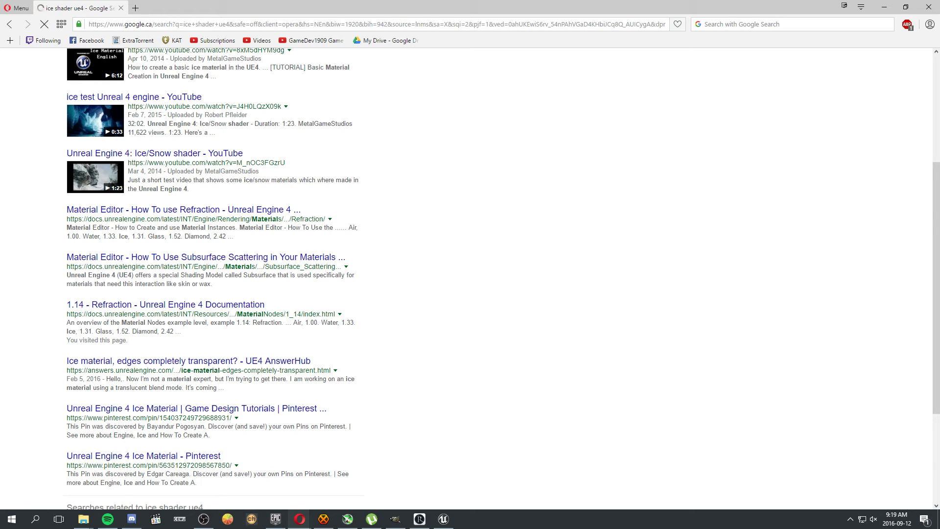
pyautogui.scroll(-3, 470, 278)
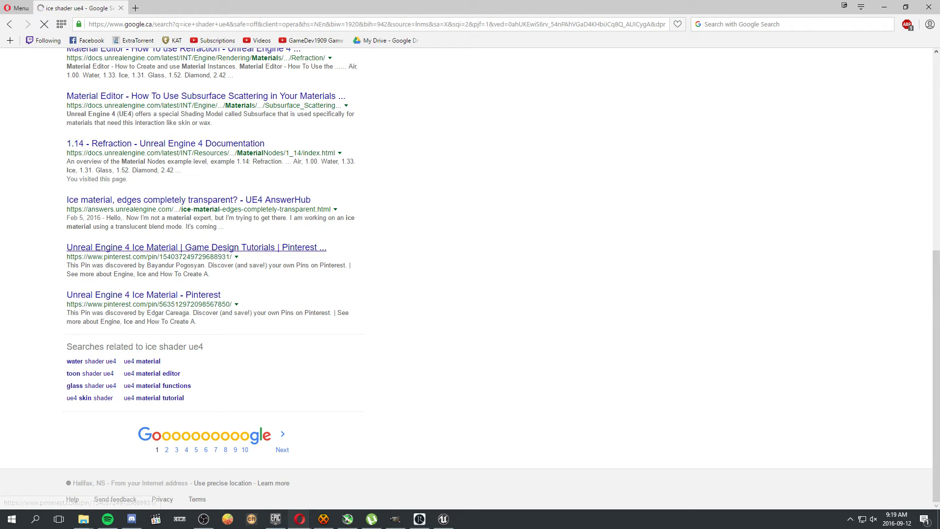
pyautogui.click(196, 248)
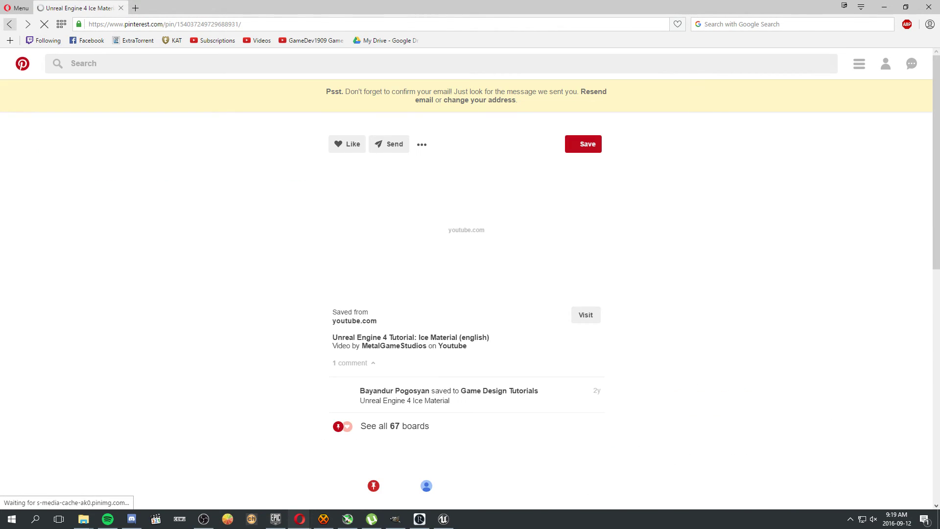
pyautogui.click(9, 24)
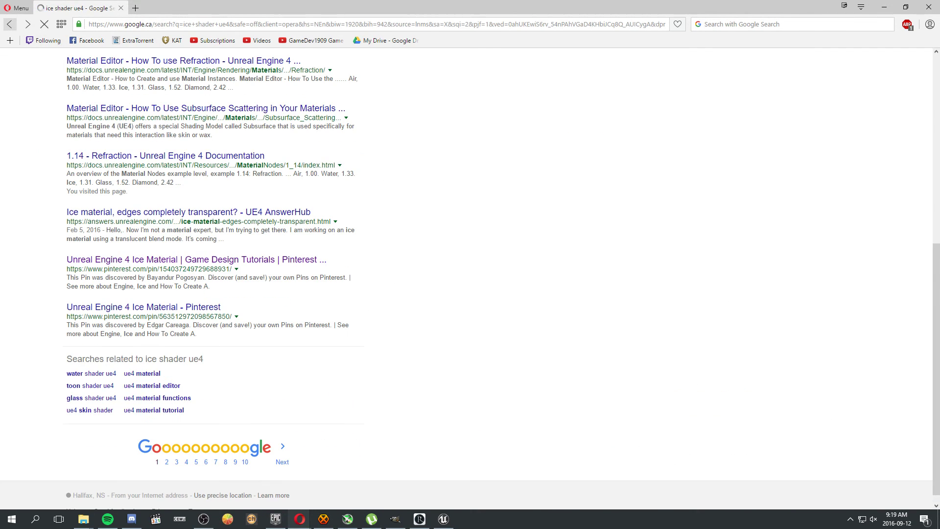
pyautogui.scroll(7, 466, 278)
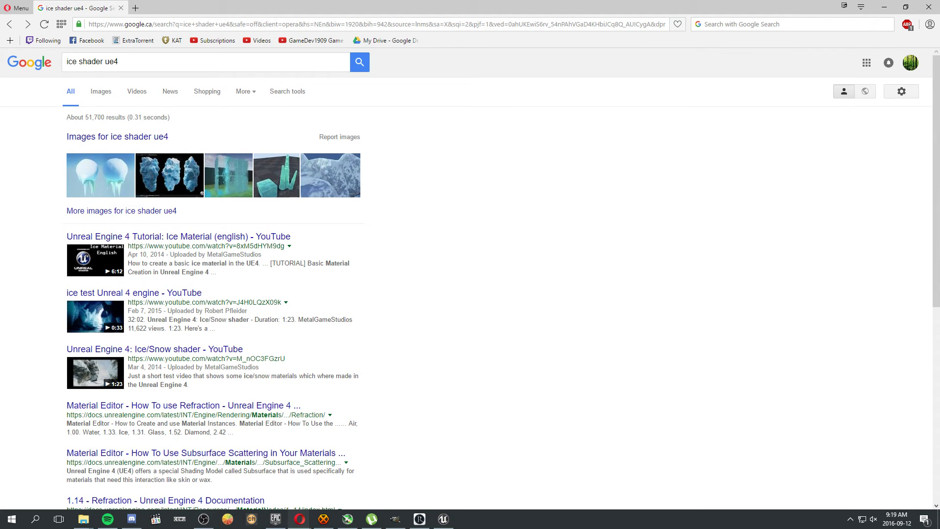
# Step: Search for "ice texture" and show the image results
pyautogui.moveTo(122, 62); pyautogui.dragTo(83, 61)
pyautogui.write('te')
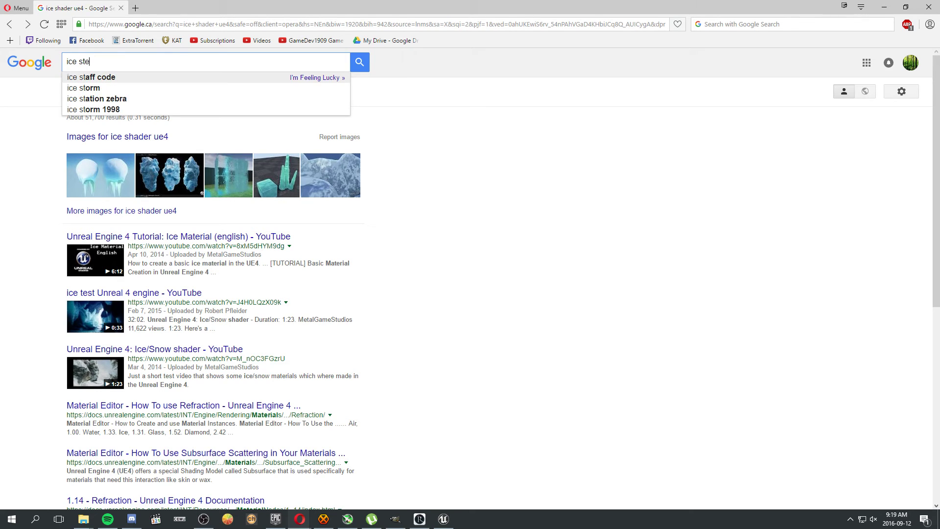
pyautogui.write('x')
pyautogui.press('BackSpace')
pyautogui.press('BackSpace')
pyautogui.press('BackSpace')
pyautogui.press('BackSpace')
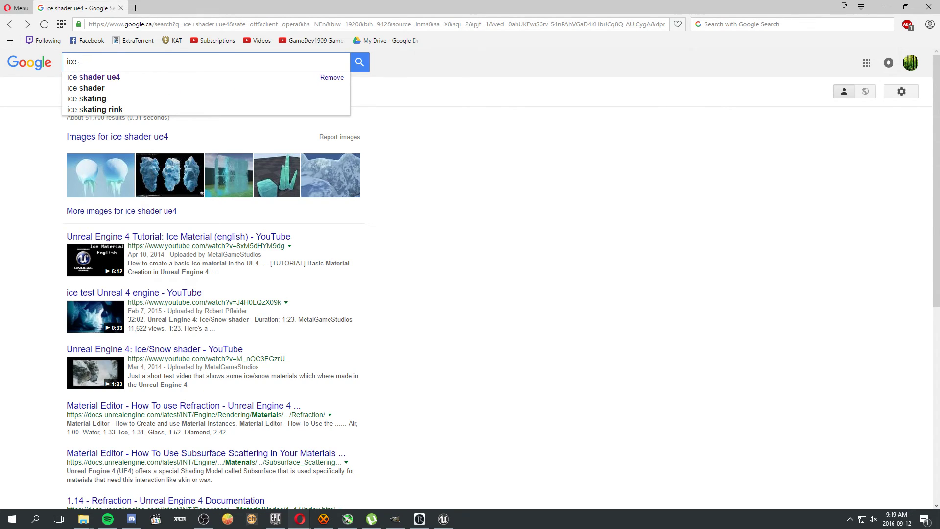
pyautogui.write('texture')
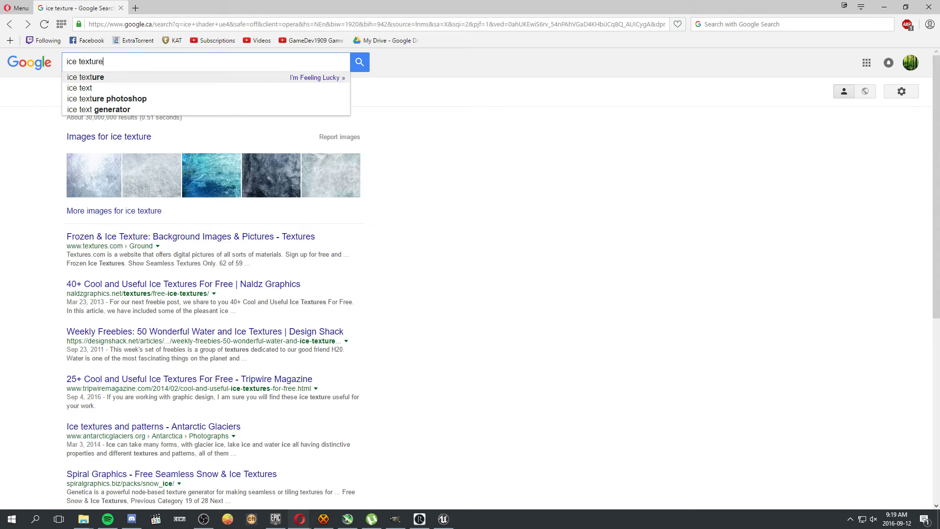
pyautogui.press('Return')
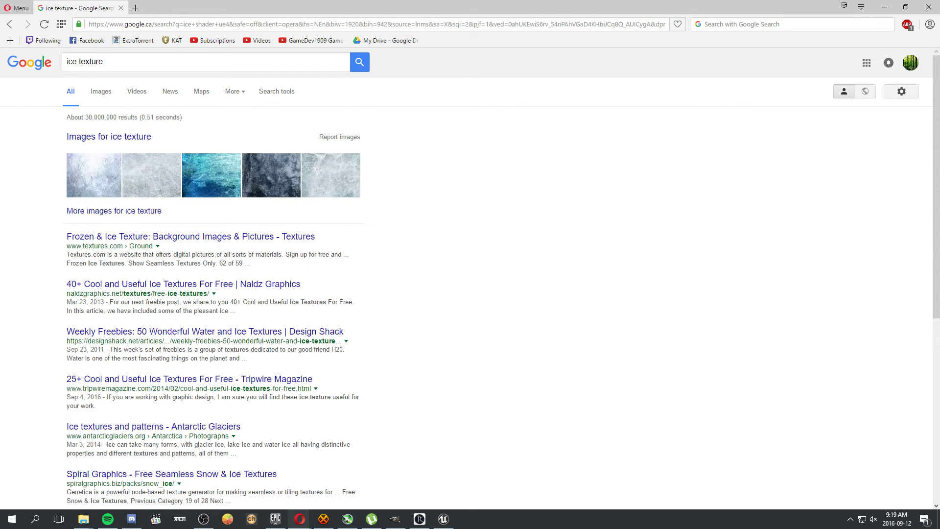
pyautogui.click(100, 91)
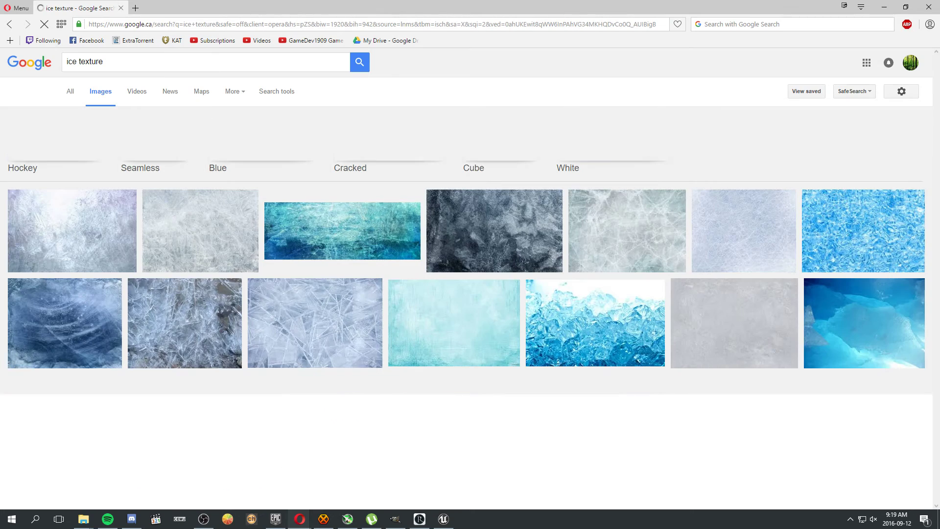
# Step: Narrow the image search to "ice texture seamless"
pyautogui.write('se')
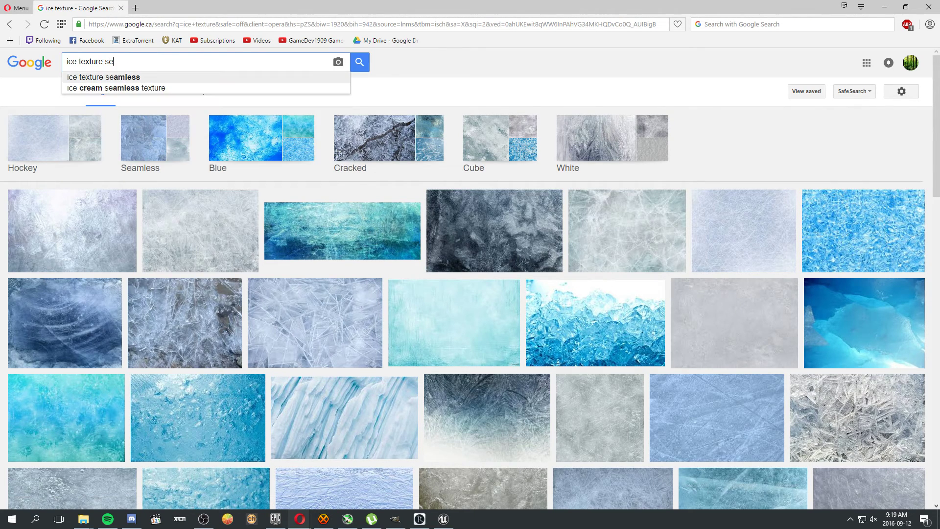
pyautogui.press('Down')
pyautogui.press('Return')
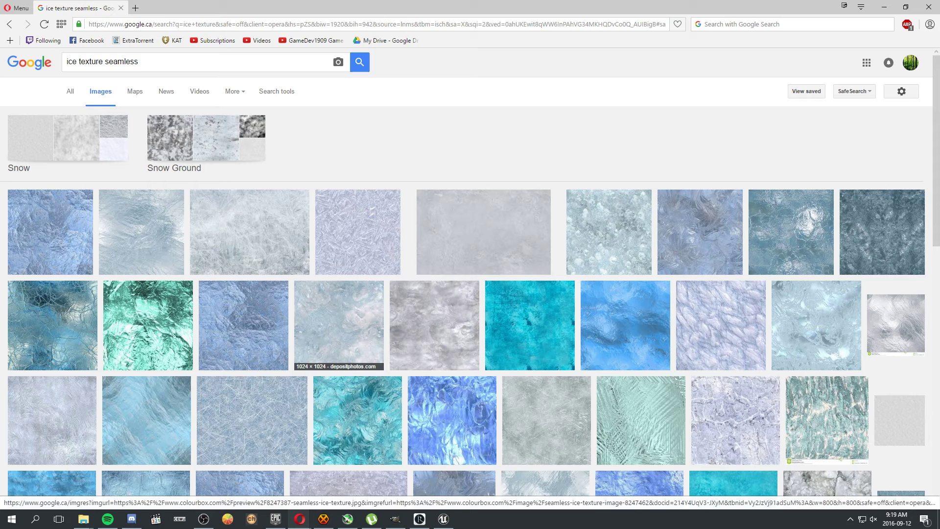
# Step: Preview the cyan seamless ice texture and a related ice cube texture, and open the cyan cze.cz one at full size
pyautogui.click(529, 326)
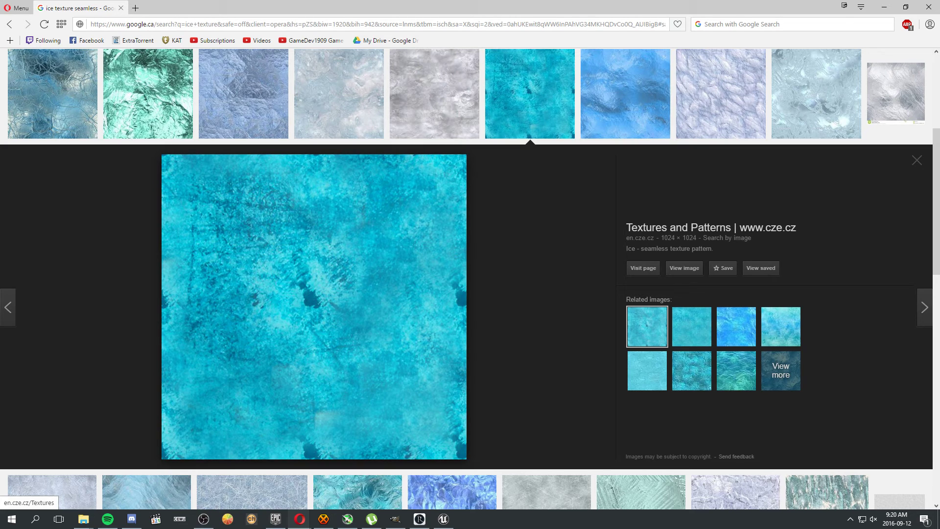
pyautogui.click(691, 370)
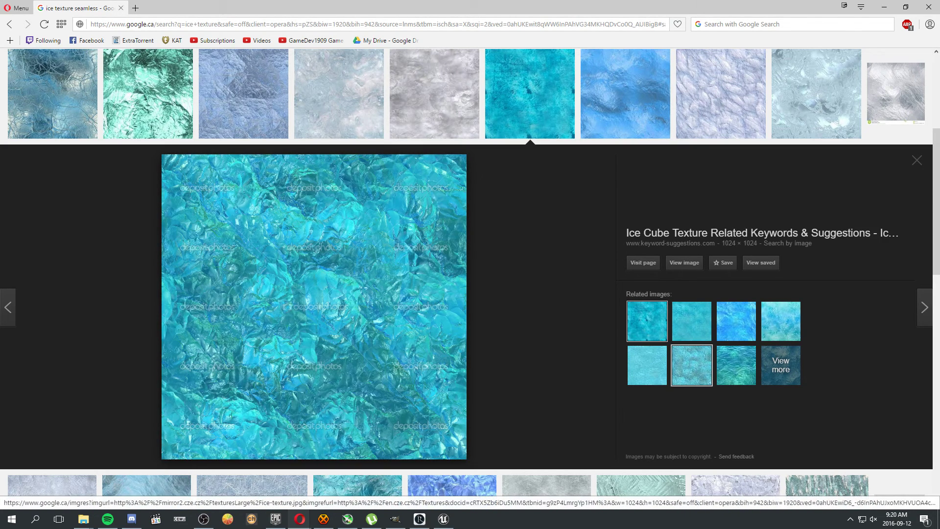
pyautogui.click(647, 322)
pyautogui.click(684, 268)
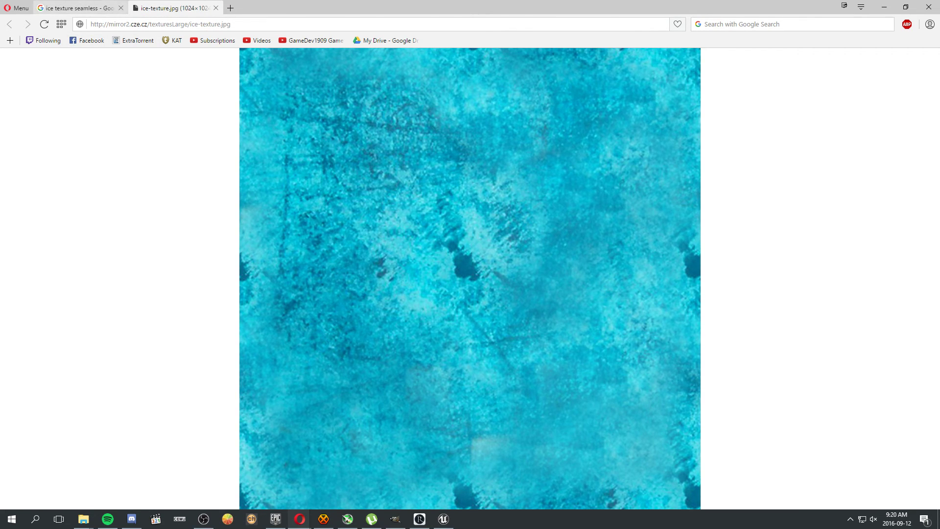
# Step: Return to the seamless ice results, preview the blue 123rf texture and the dark teal DeviantArt texture, and browse the remaining results for alternatives
pyautogui.click(78, 8)
pyautogui.scroll(5, 470, 275)
pyautogui.press('Right')
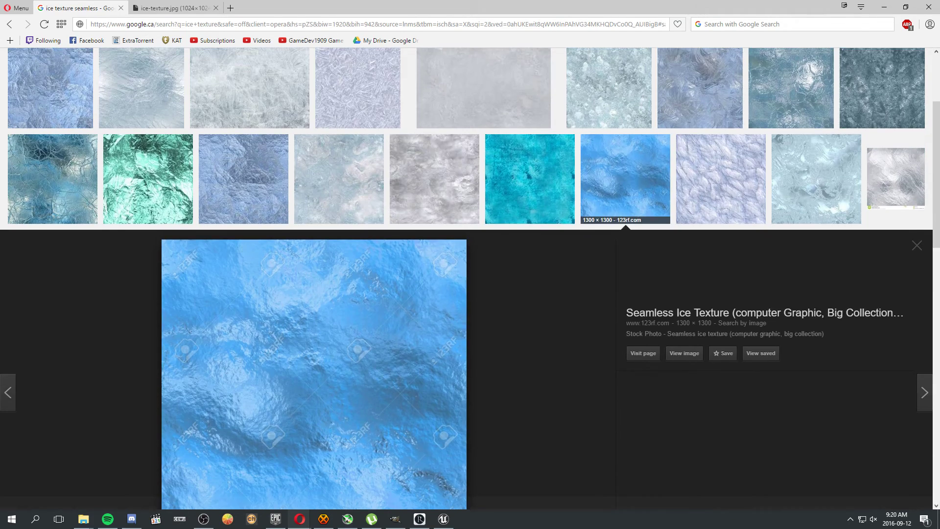
pyautogui.scroll(5, 470, 274)
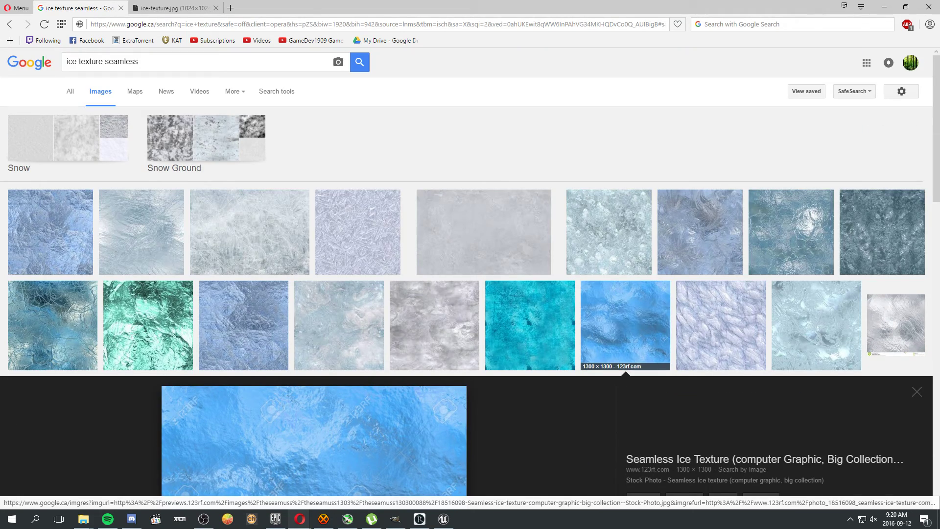
pyautogui.click(882, 230)
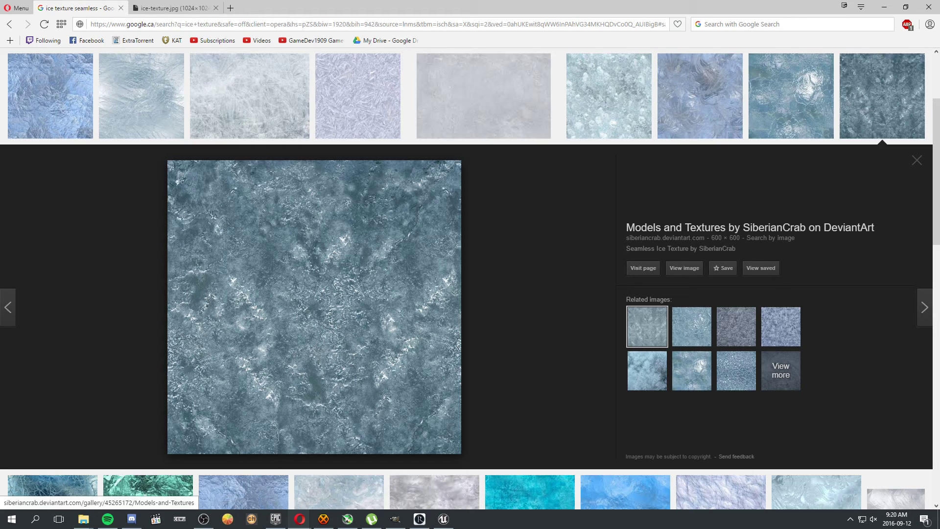
pyautogui.scroll(-8, 348, 318)
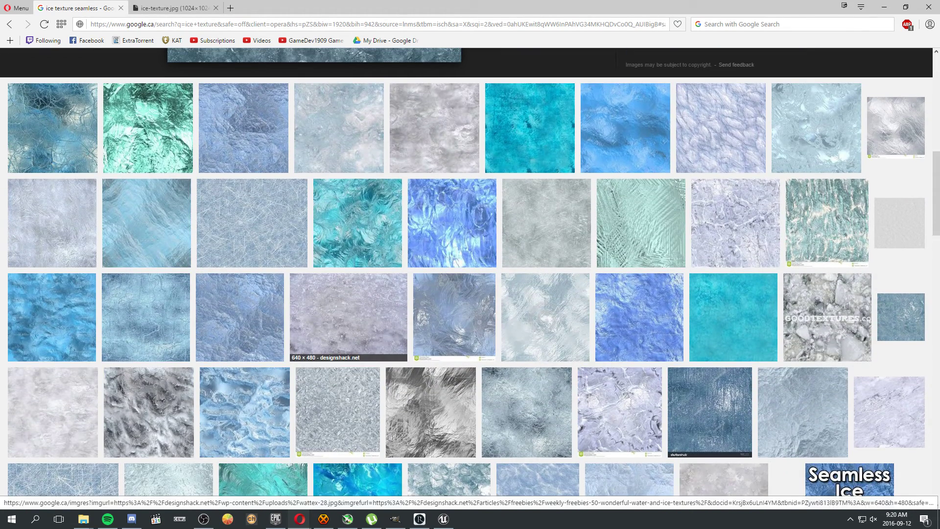
pyautogui.scroll(-2, 349, 319)
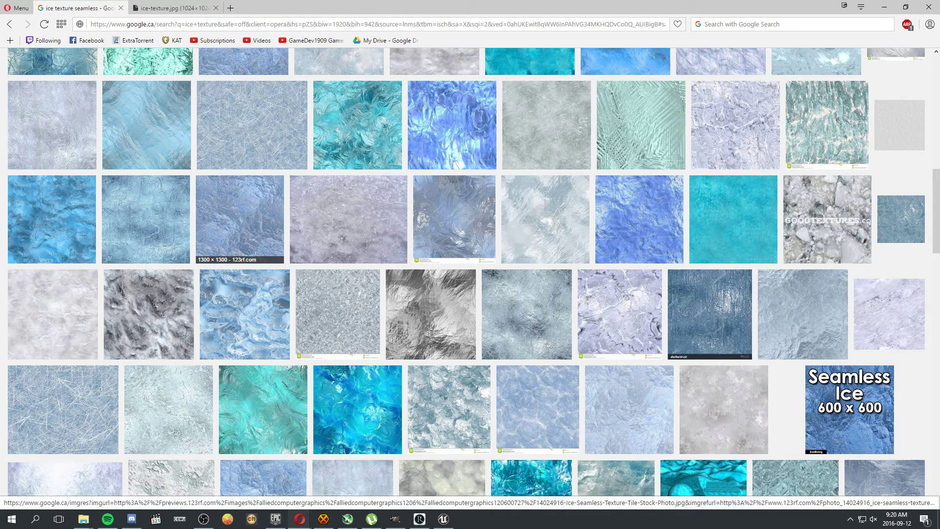
pyautogui.scroll(-1, 544, 156)
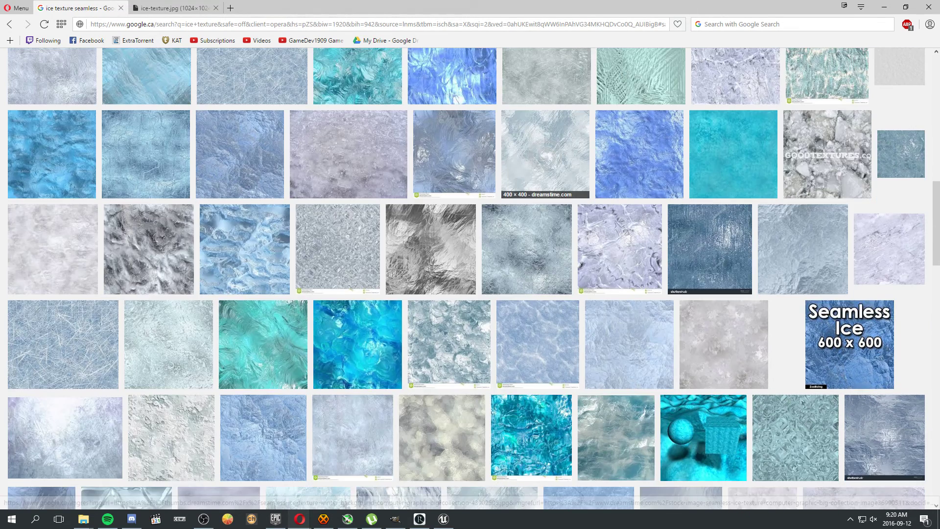
pyautogui.scroll(-7, 543, 156)
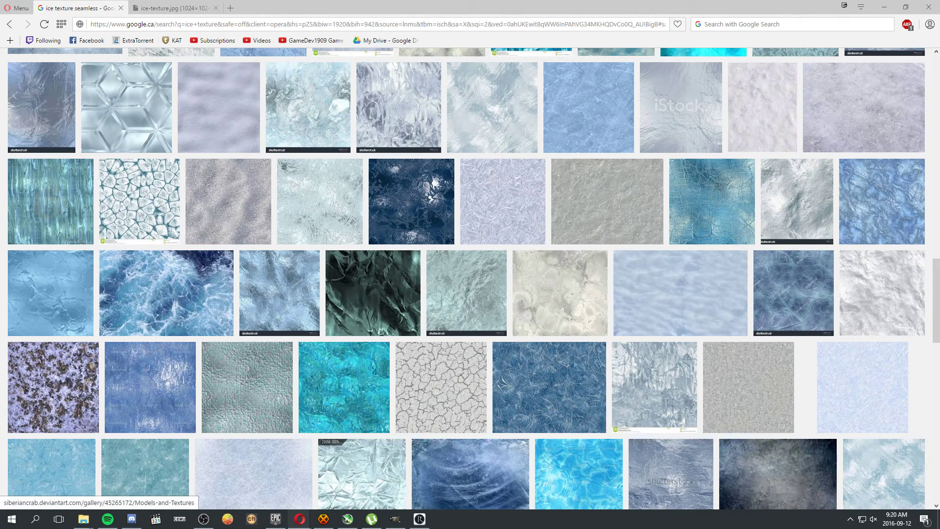
pyautogui.scroll(-3, 543, 255)
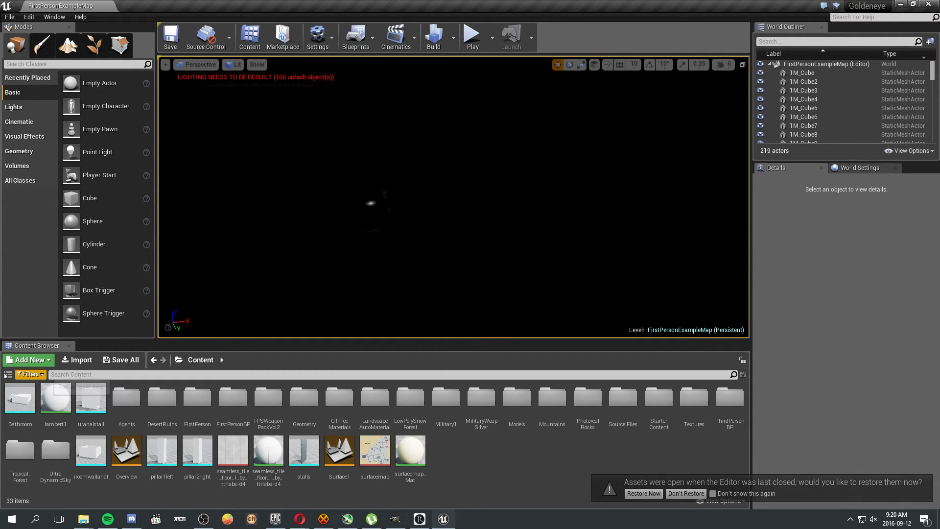
# Step: Switch to the Goldeneye project in Unreal Editor, filter the project content by Level and open the Winter map
pyautogui.click(39, 374)
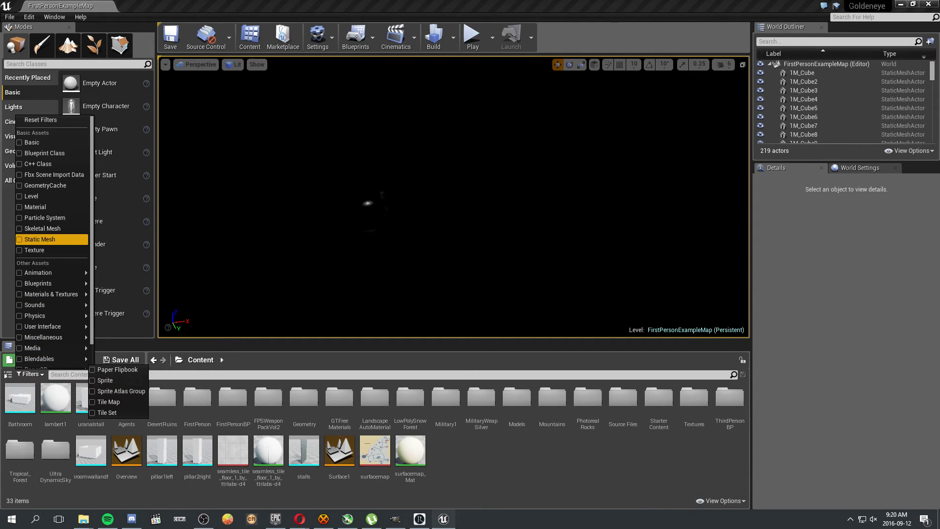
pyautogui.click(31, 196)
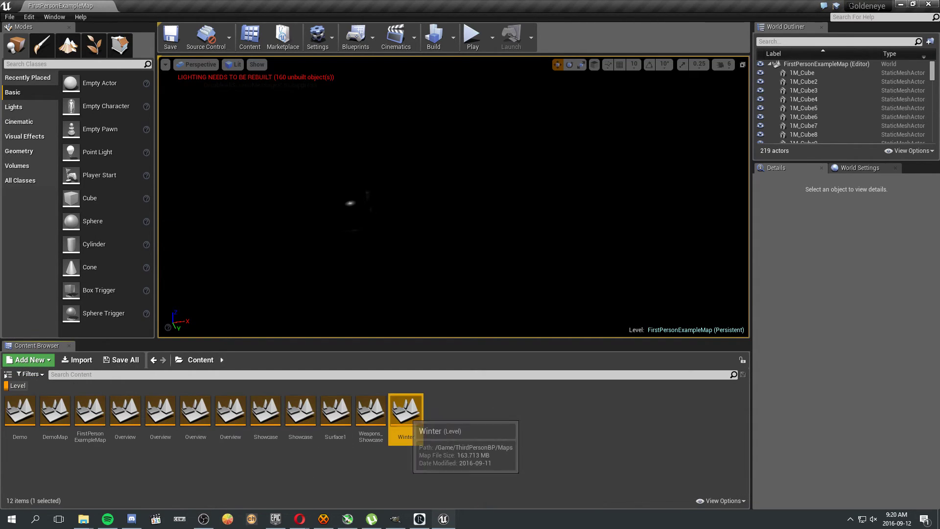
pyautogui.doubleClick(406, 411)
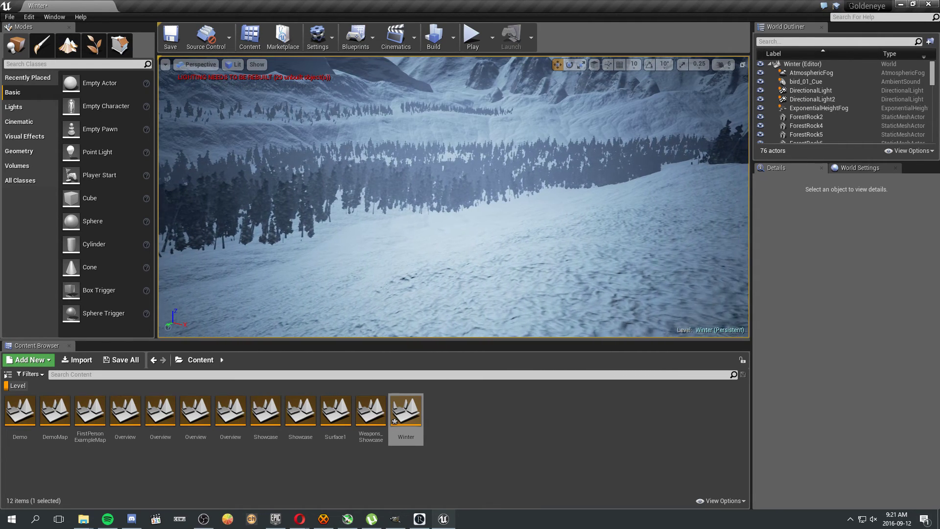
# Step: Show the viewport in Wireframe and inspect the mesh density of the landscape and mountains from several angles
pyautogui.moveTo(453, 196)
pyautogui.mouseDown(button='right')
pyautogui.moveTo(441, 181)
pyautogui.moveTo(235, 96)
pyautogui.moveTo(294, 205)
pyautogui.moveTo(441, 206)
pyautogui.mouseUp(button='right')
pyautogui.moveTo(455, 171)
pyautogui.mouseDown(button='right')
pyautogui.moveTo(455, 242)
pyautogui.moveTo(480, 181)
pyautogui.moveTo(477, 216)
pyautogui.moveTo(461, 194)
pyautogui.moveTo(461, 215)
pyautogui.moveTo(450, 159)
pyautogui.mouseUp(button='right')
pyautogui.moveTo(457, 122)
pyautogui.mouseDown(button='right')
pyautogui.moveTo(458, 81)
pyautogui.moveTo(458, 146)
pyautogui.moveTo(458, 113)
pyautogui.moveTo(490, 118)
pyautogui.moveTo(470, 115)
pyautogui.mouseUp(button='right')
pyautogui.click(233, 64)
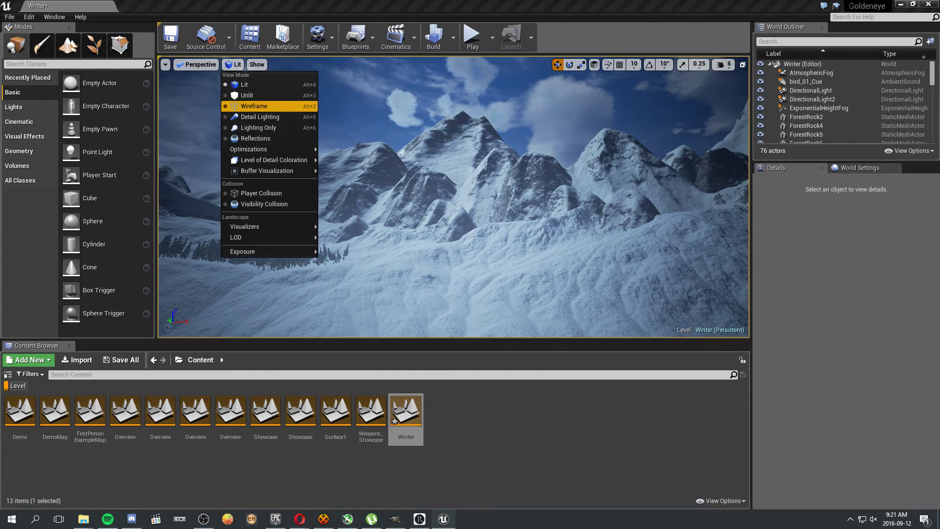
pyautogui.click(254, 105)
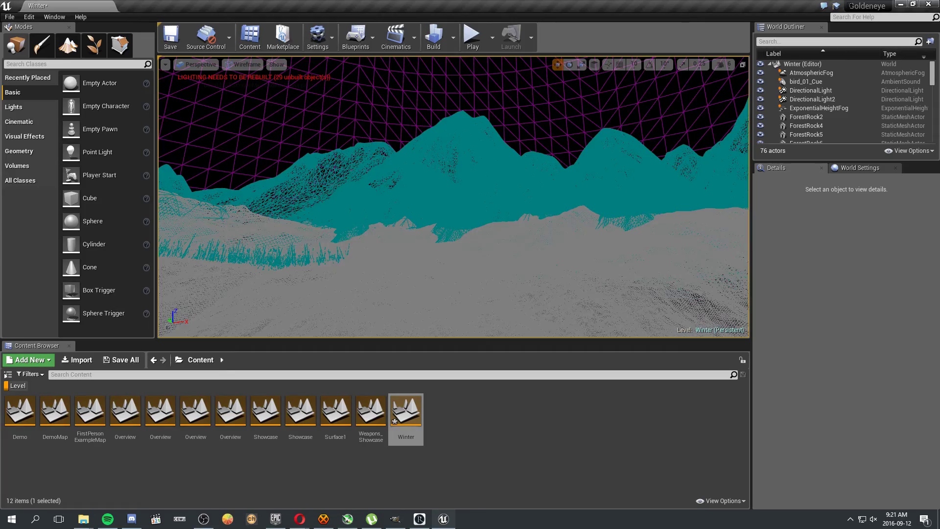
pyautogui.moveTo(453, 196); pyautogui.dragTo(454, 197, button='right')
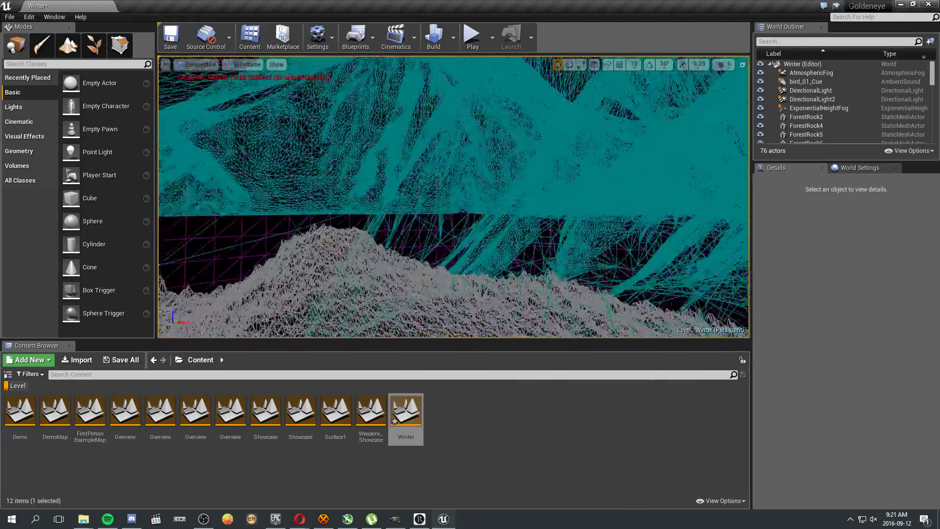
pyautogui.moveTo(470, 115); pyautogui.dragTo(471, 115, button='right')
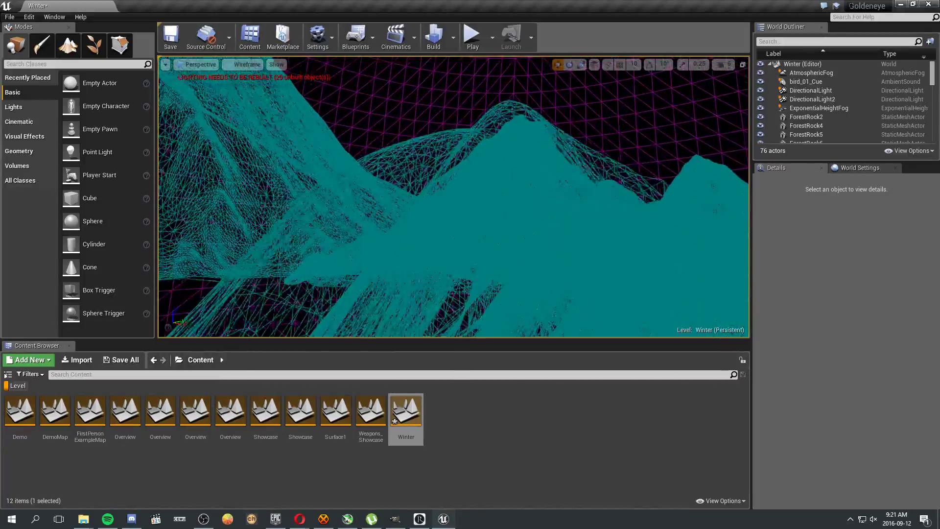
pyautogui.moveTo(470, 115); pyautogui.dragTo(470, 115, button='right')
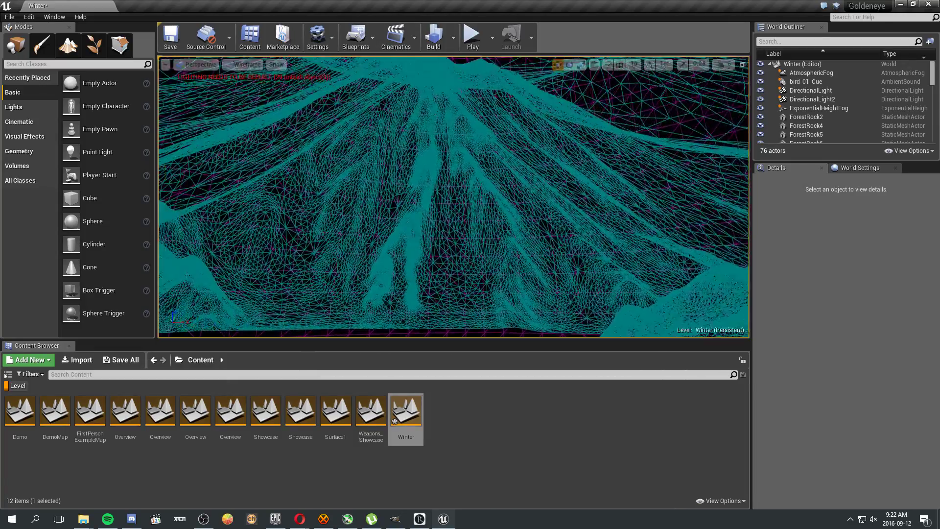
pyautogui.moveTo(470, 116); pyautogui.dragTo(470, 116, button='right')
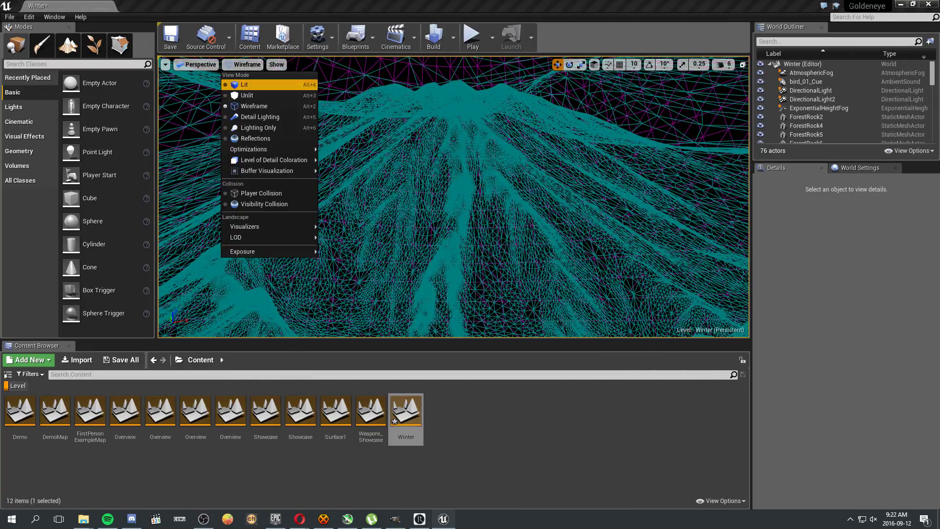
# Step: Set the viewport back to Lit shading and select the Ultra_Dynamic_Sky_BP sky actor above the snowy mountains
pyautogui.click(245, 85)
pyautogui.click(454, 197)
pyautogui.moveTo(454, 197); pyautogui.dragTo(441, 177, button='right')
pyautogui.press('w')
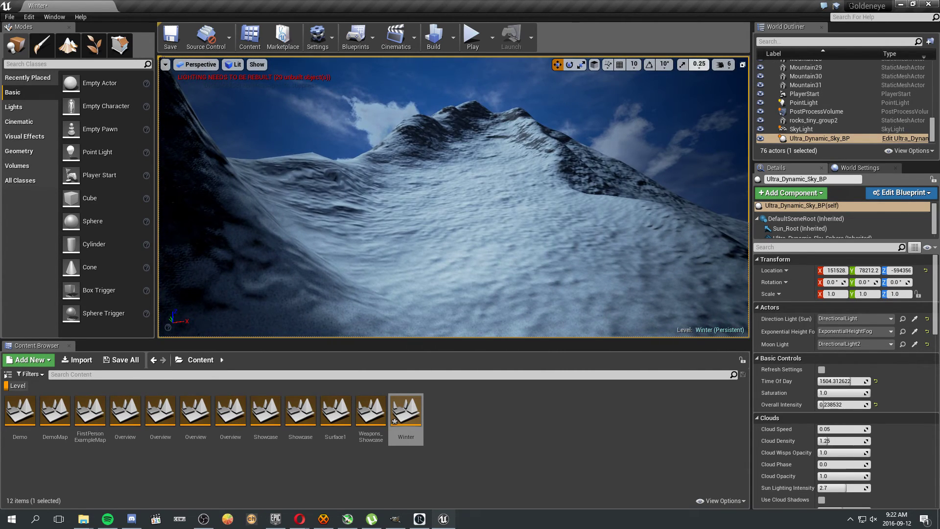
# Step: Set the viewport camera speed to 8 and look over the snowy mountains from the air
pyautogui.click(722, 65)
pyautogui.moveTo(754, 87); pyautogui.dragTo(770, 88)
pyautogui.press('w')
pyautogui.moveTo(453, 197); pyautogui.dragTo(357, 196, button='right')
pyautogui.moveTo(453, 196); pyautogui.dragTo(454, 196, button='right')
pyautogui.moveTo(453, 197); pyautogui.dragTo(358, 271, button='right')
# Step: Switch to RuneScape, use the magic notepaper on the raw sharks and harpoon at a fishing spot along the shore
pyautogui.click(419, 519)
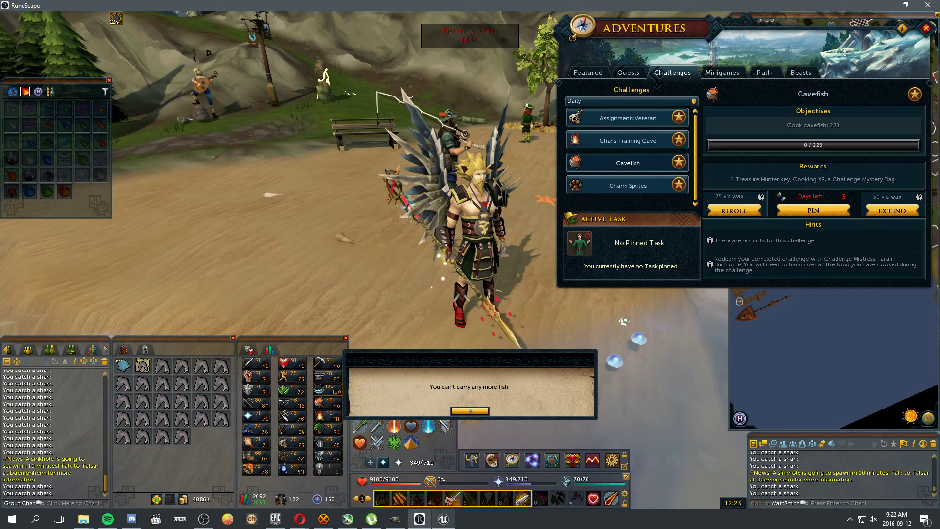
pyautogui.press('space')
pyautogui.click(161, 368)
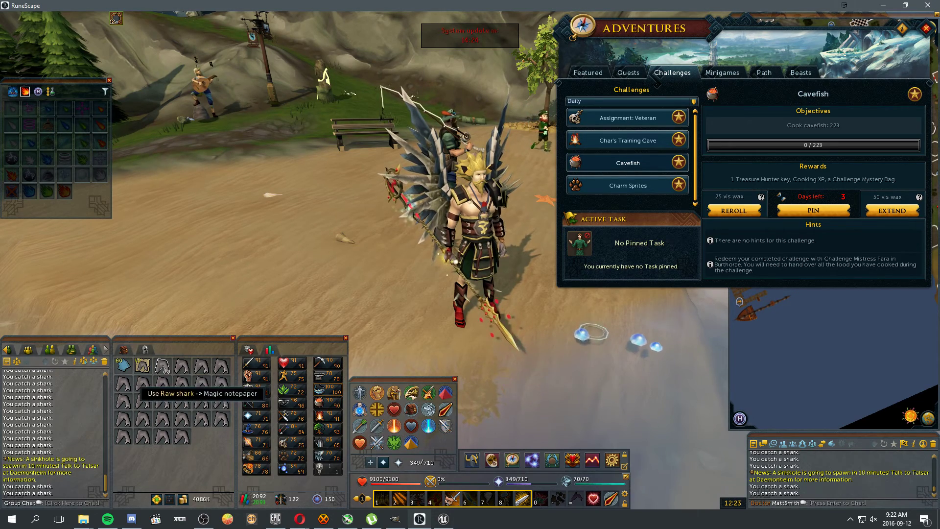
pyautogui.click(129, 370)
pyautogui.rightClick(622, 377)
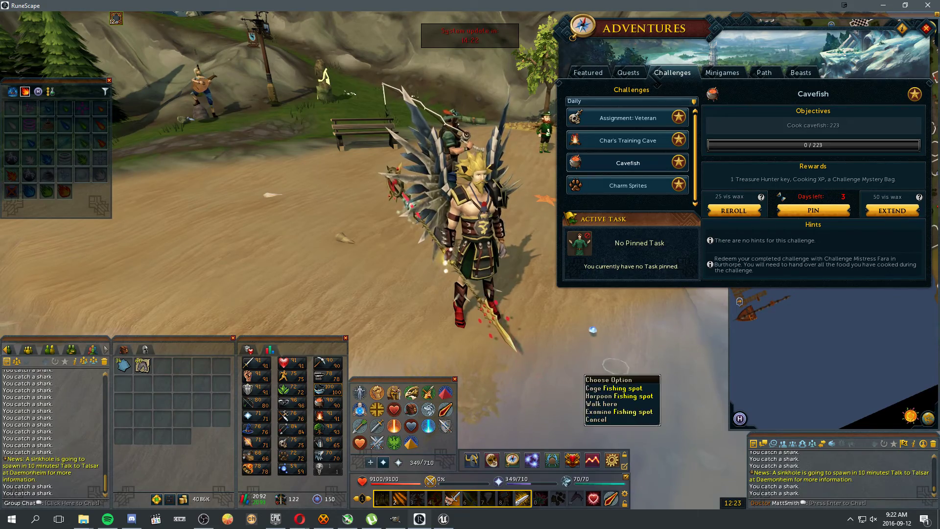
pyautogui.click(471, 333)
pyautogui.press('Left')
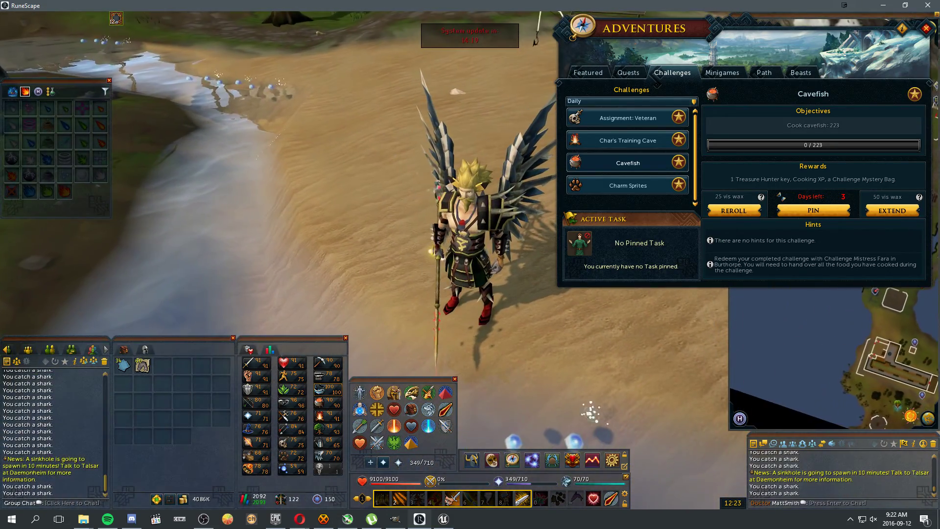
pyautogui.rightClick(274, 91)
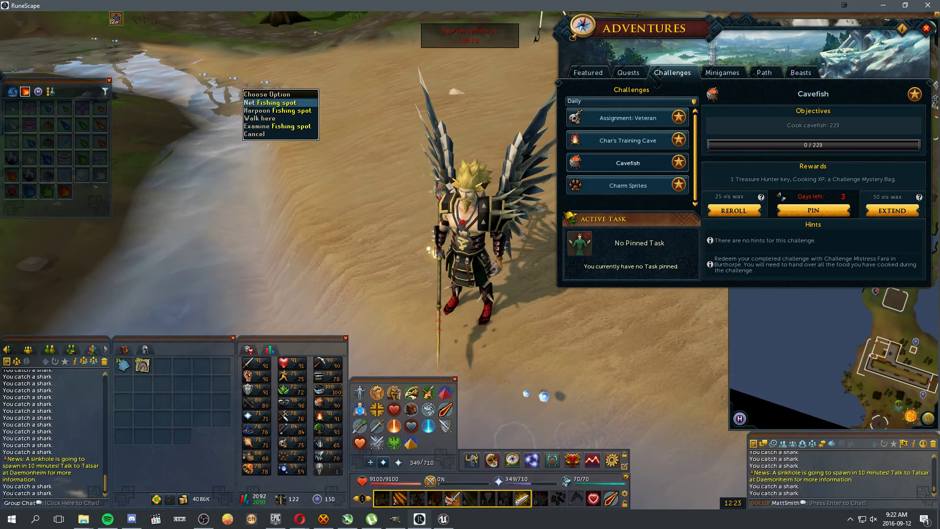
pyautogui.click(274, 111)
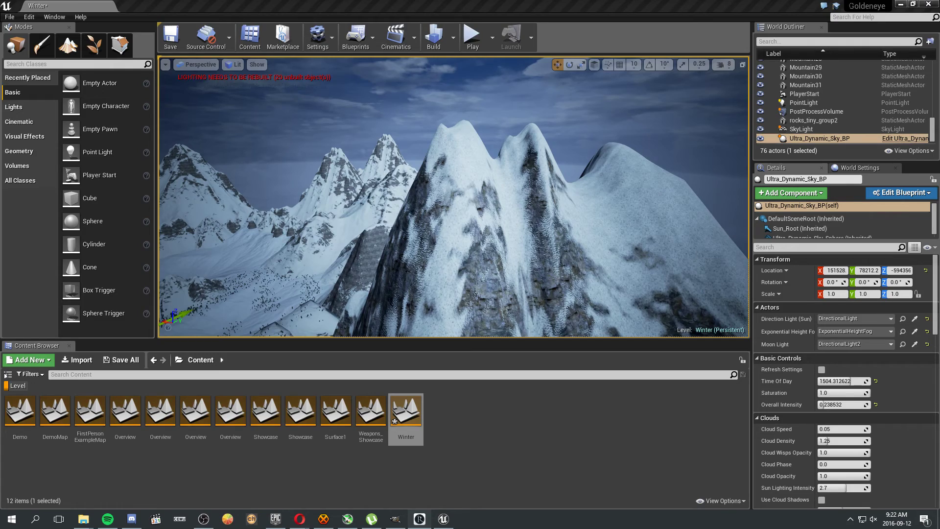
# Step: Switch back to Unreal Editor, look over the mountains and start playing from a spot on the forest slope near ForestRock8
pyautogui.moveTo(453, 196); pyautogui.dragTo(343, 230, button='right')
pyautogui.press('Up')
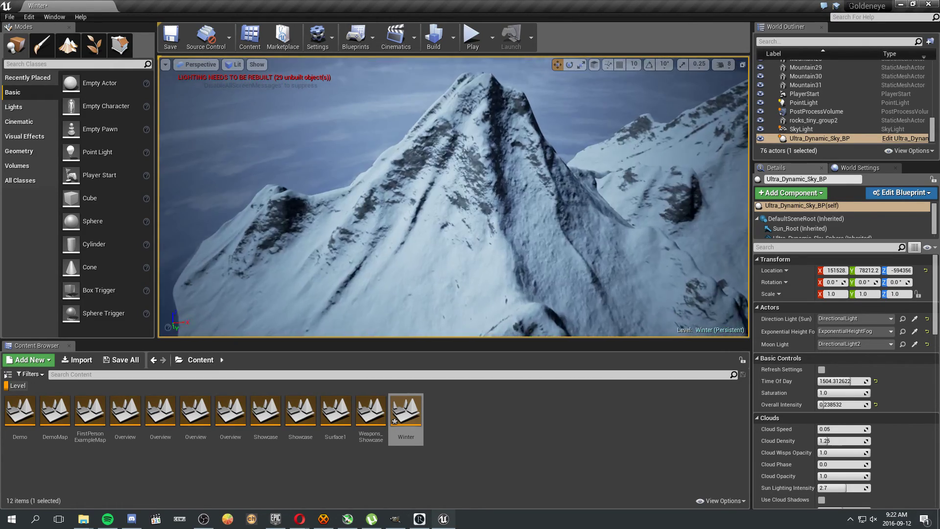
pyautogui.press('Up')
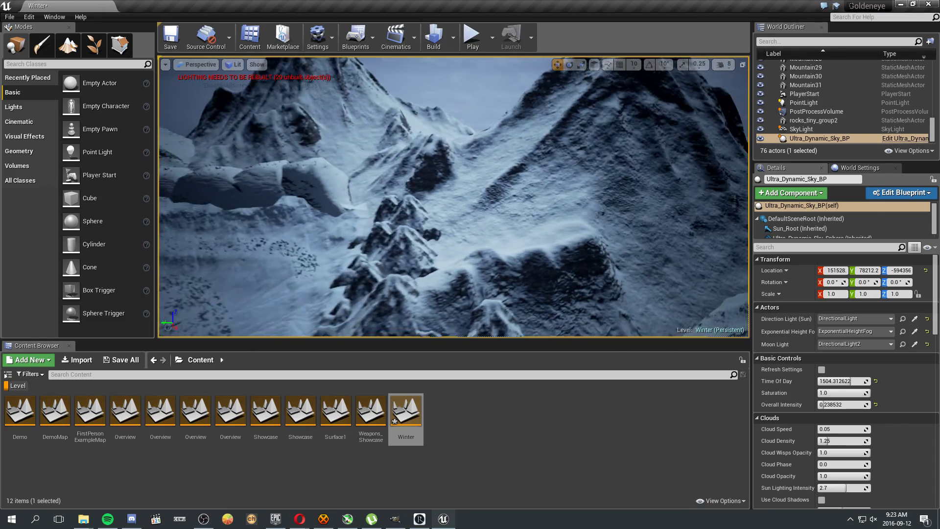
pyautogui.moveTo(454, 197); pyautogui.dragTo(478, 202, button='right')
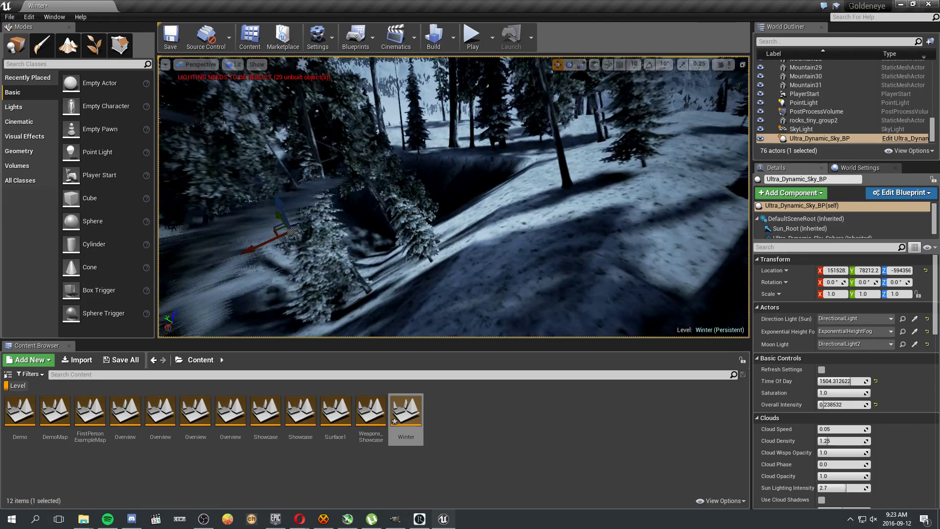
pyautogui.rightClick(592, 194)
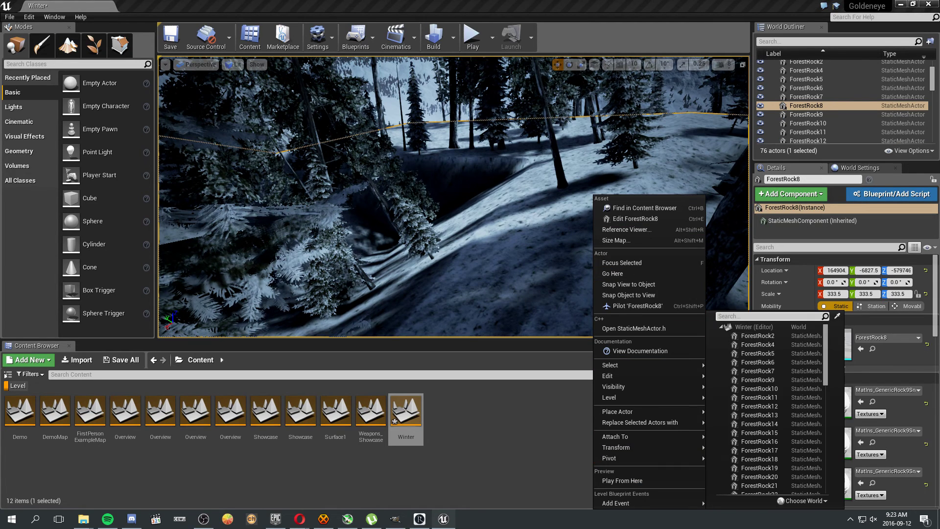
pyautogui.click(618, 481)
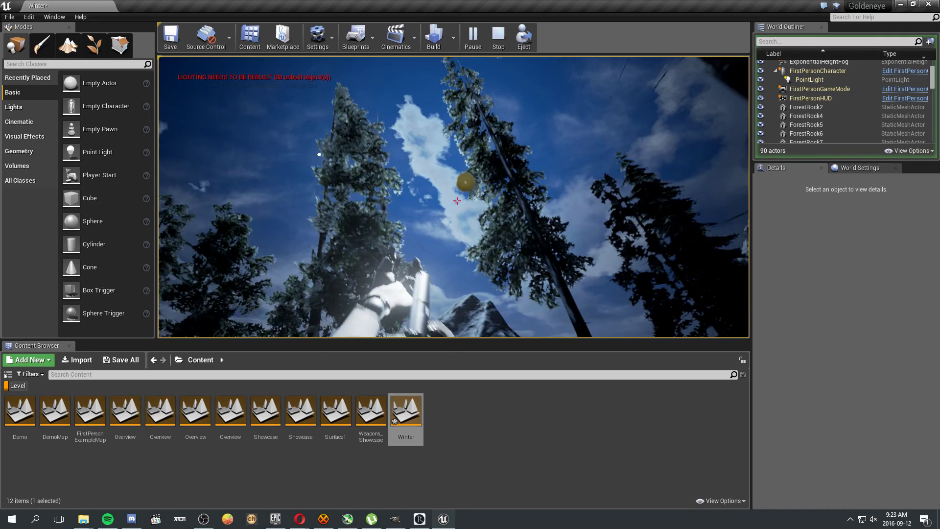
# Step: Playtest the Winter level by moving through the forest and firing projectiles towards the sky and mountains, and end the play session
pyautogui.click(456, 200)
pyautogui.click(456, 201)
pyautogui.click(457, 200)
pyautogui.click(457, 201)
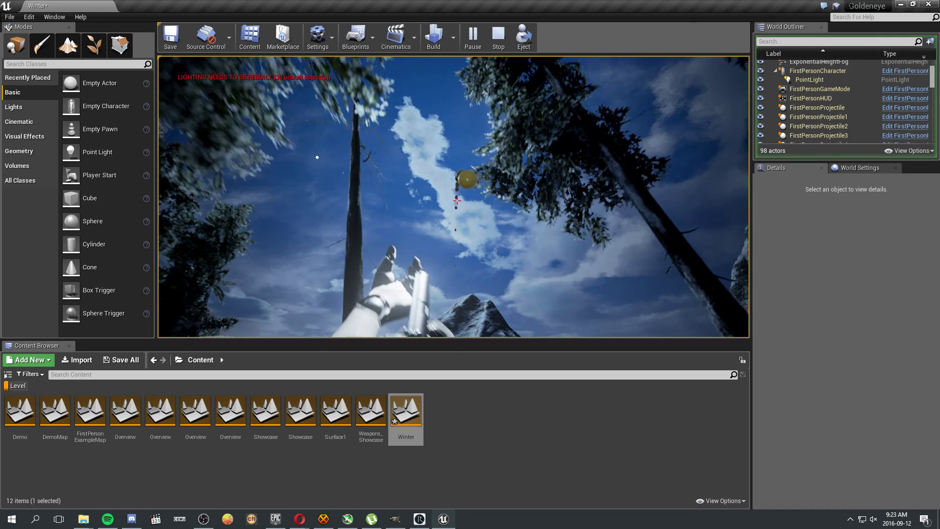
pyautogui.press('w')
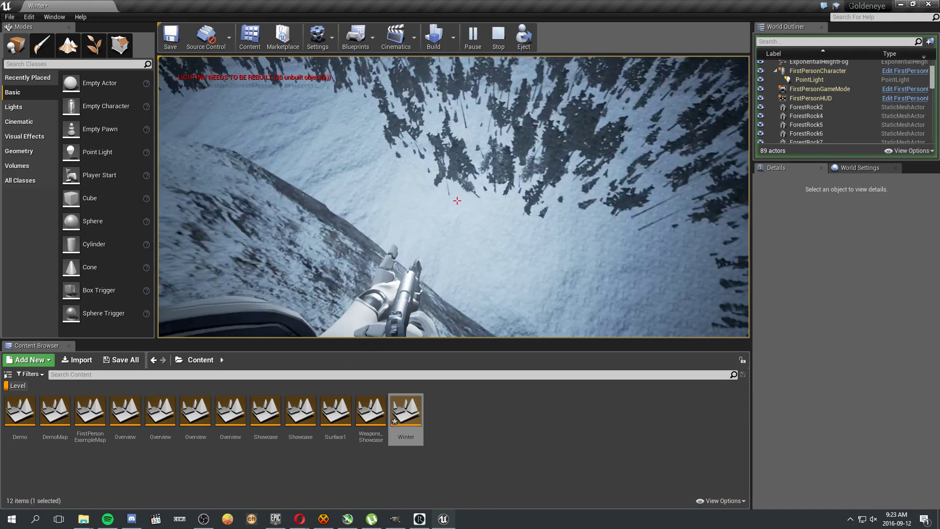
pyautogui.click(458, 201)
pyautogui.click(457, 200)
pyautogui.click(458, 201)
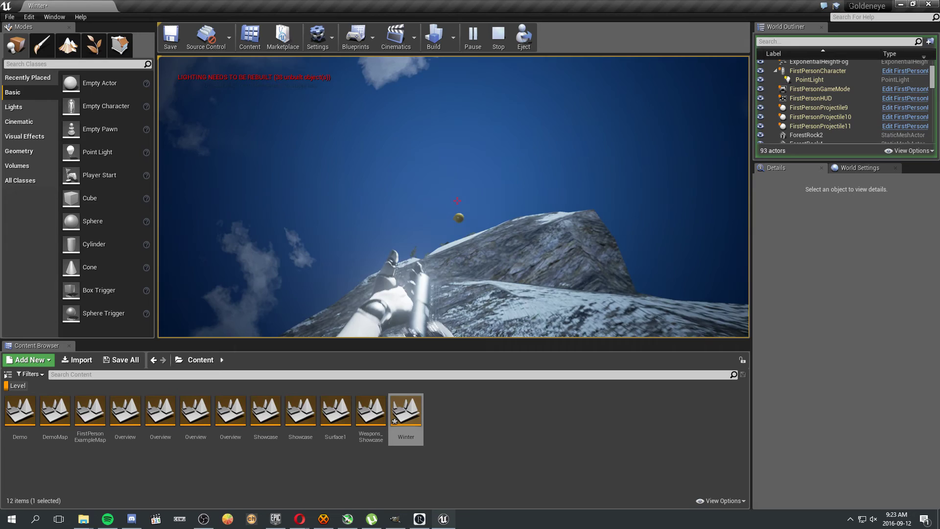
pyautogui.click(457, 200)
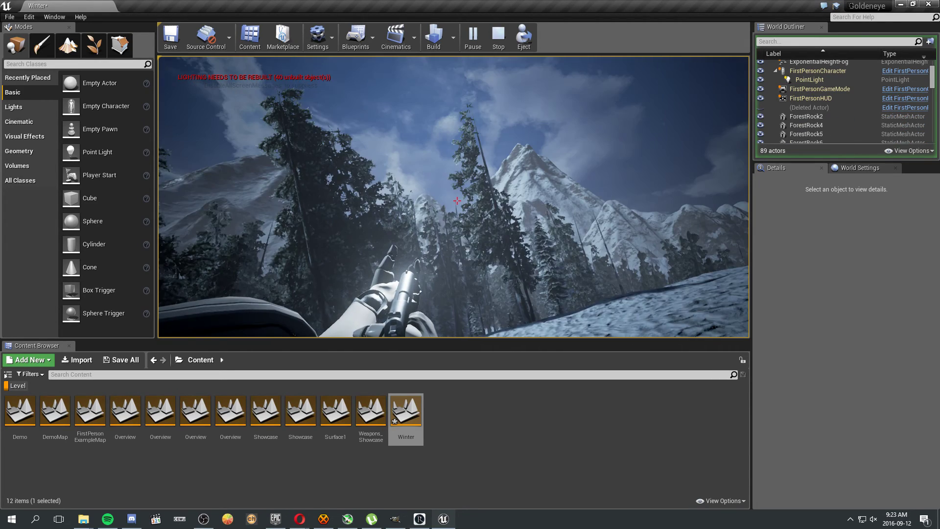
pyautogui.press('Escape')
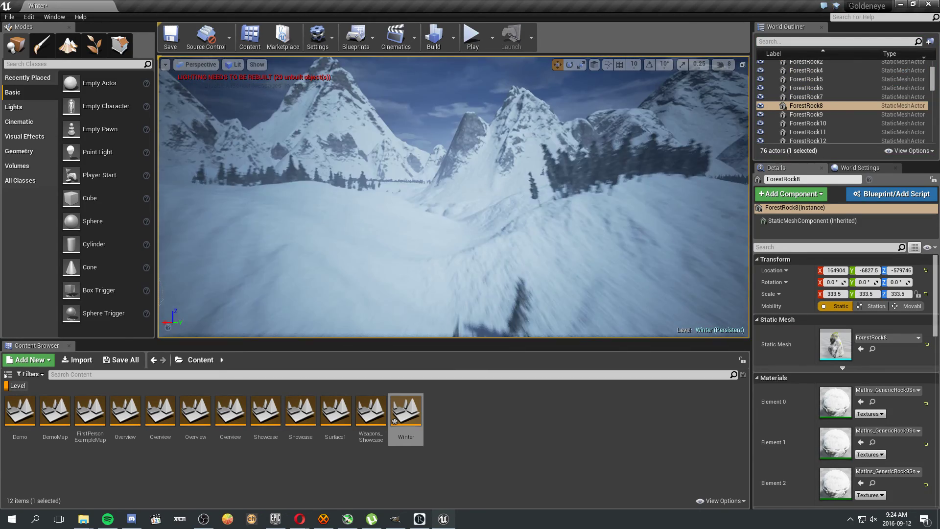
# Step: Switch to foliage painting and set the maximum ground slope angle of all nine foliage types to 20
pyautogui.press('w')
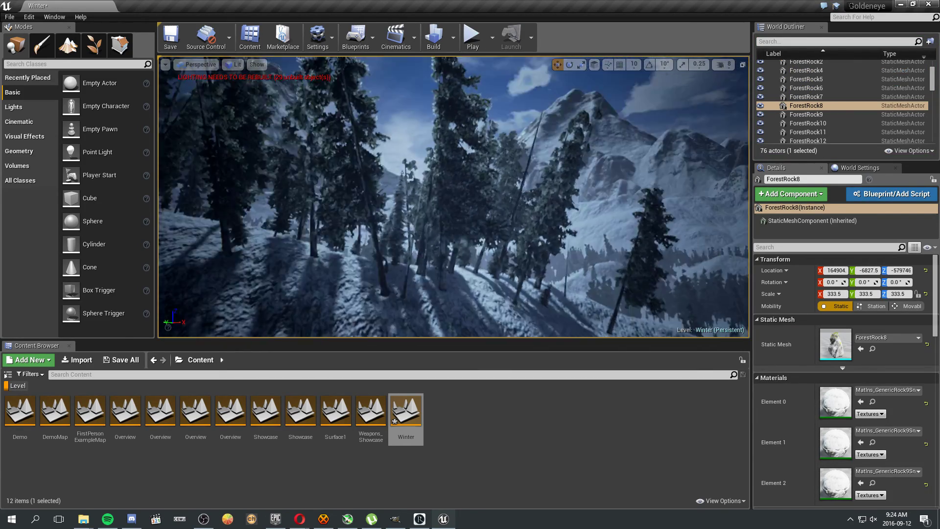
pyautogui.press('w')
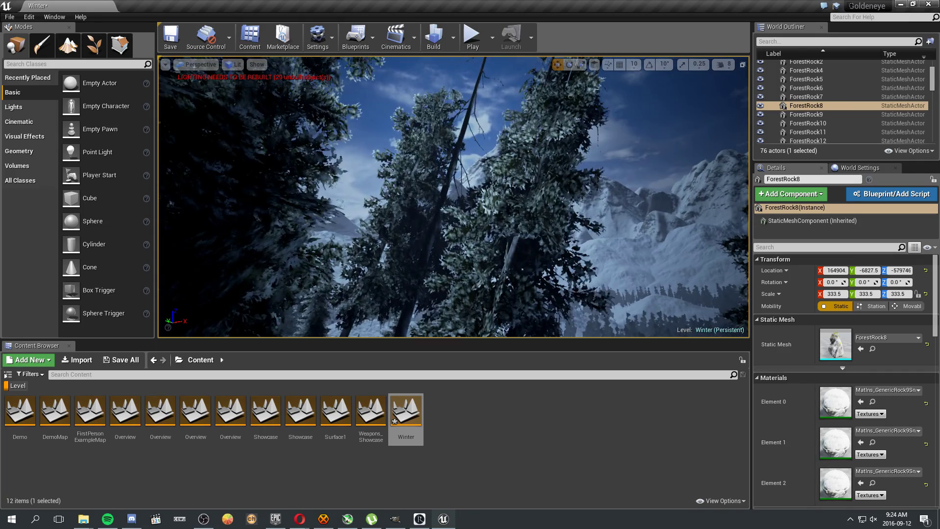
pyautogui.press('w')
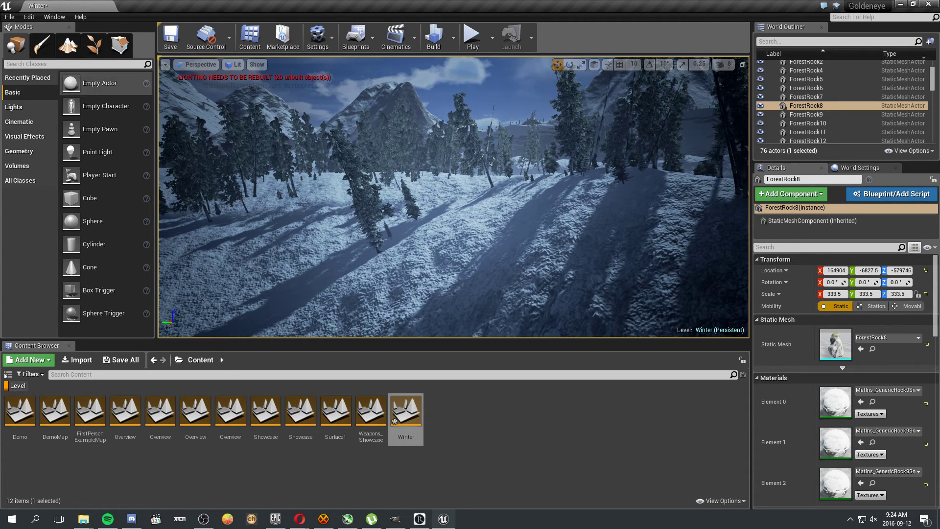
pyautogui.click(94, 44)
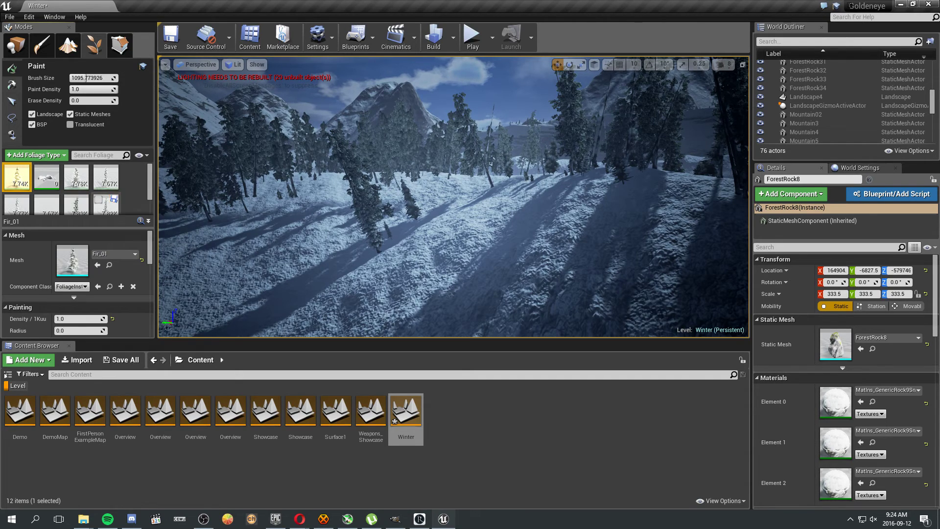
pyautogui.scroll(-2, 106, 200)
pyautogui.keyDown('shift'); pyautogui.click(16, 200); pyautogui.keyUp('shift')
pyautogui.scroll(-10, 78, 284)
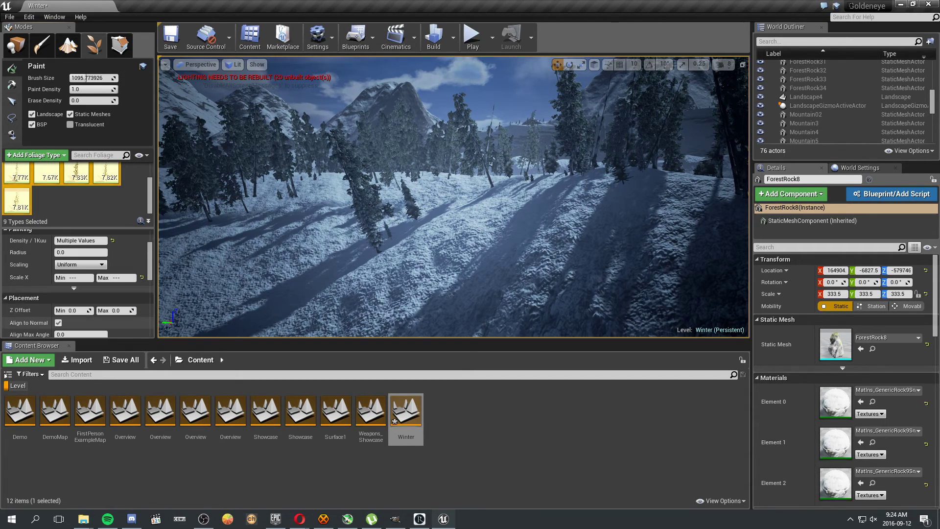
pyautogui.scroll(-4, 78, 274)
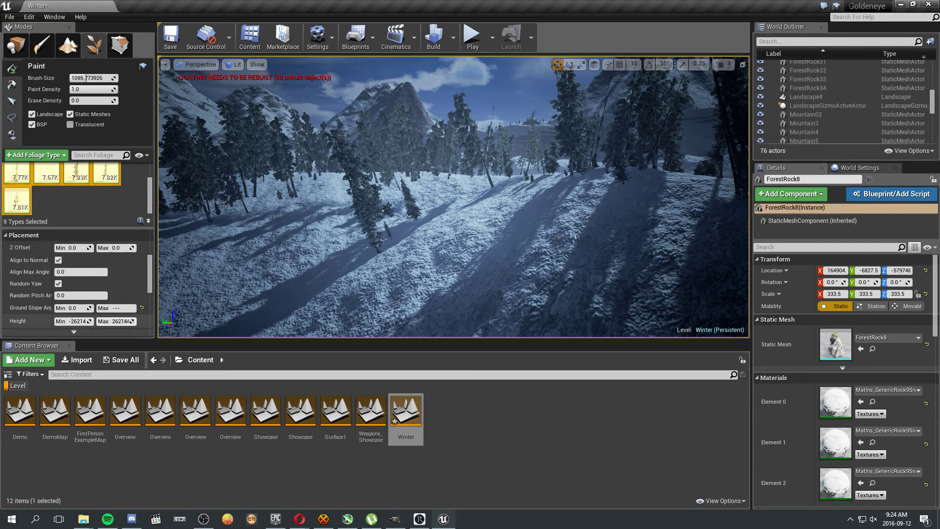
pyautogui.scroll(4, 77, 284)
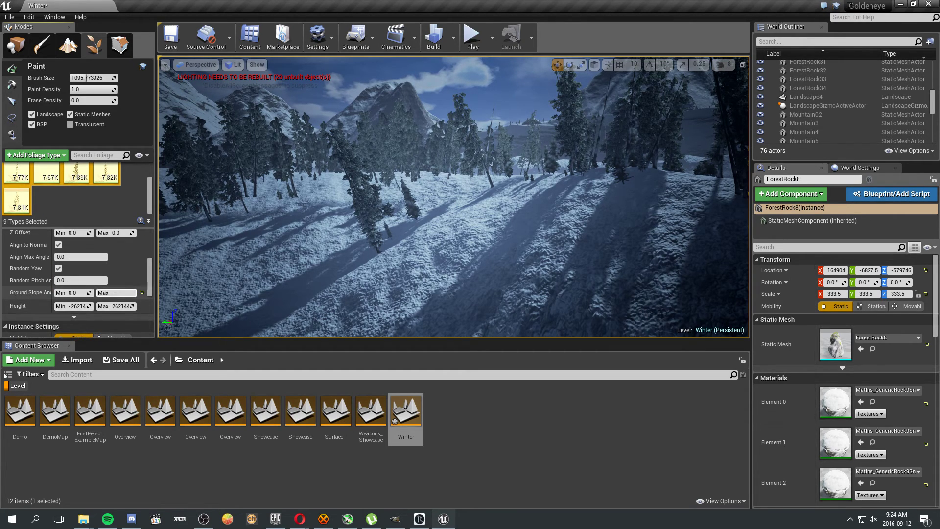
pyautogui.click(116, 293)
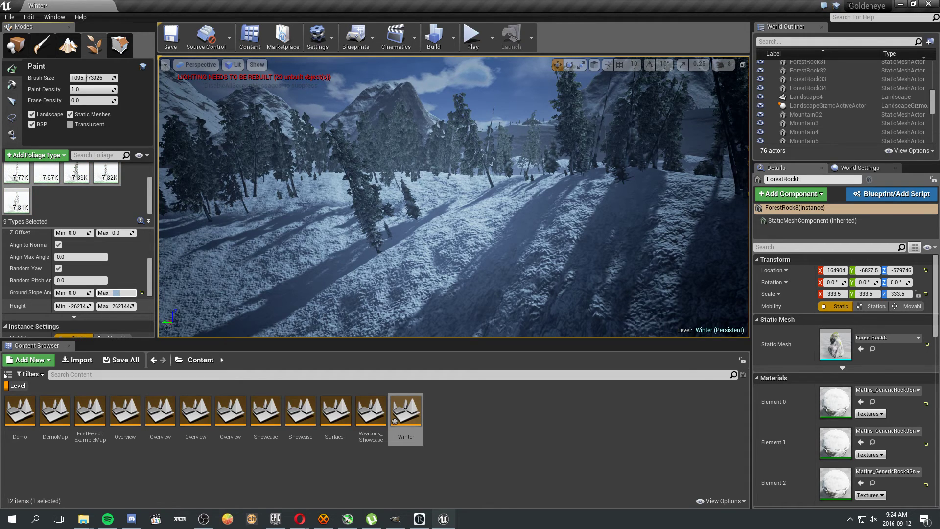
pyautogui.write('20')
pyautogui.press('Return')
# Step: Select the seven tree foliage types that follow rocks_tiny_group2 and activate them for the foliage brush
pyautogui.press('w')
pyautogui.moveTo(313, 205); pyautogui.dragTo(313, 230, button='right')
pyautogui.scroll(2, 78, 191)
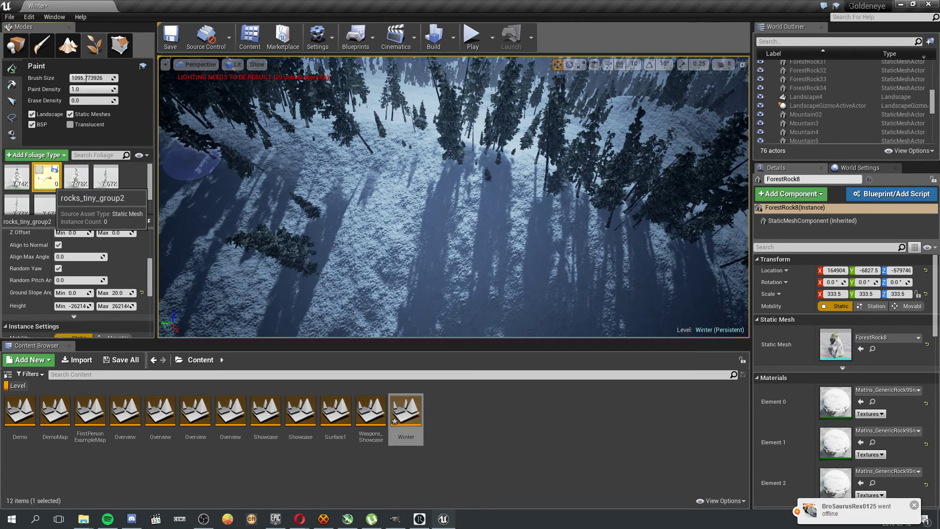
pyautogui.click(78, 181)
pyautogui.scroll(-2, 78, 182)
pyautogui.keyDown('shift'); pyautogui.click(29, 201); pyautogui.keyUp('shift')
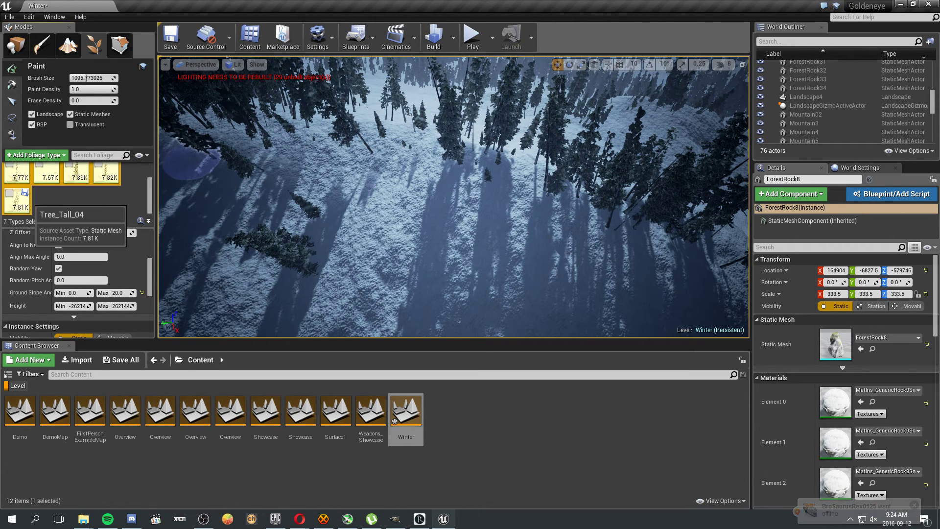
pyautogui.scroll(2, 74, 191)
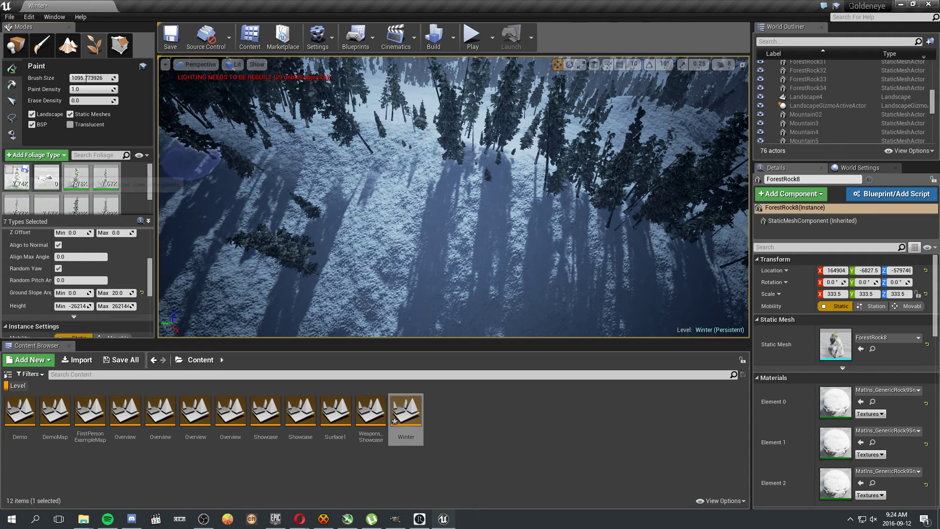
pyautogui.click(9, 200)
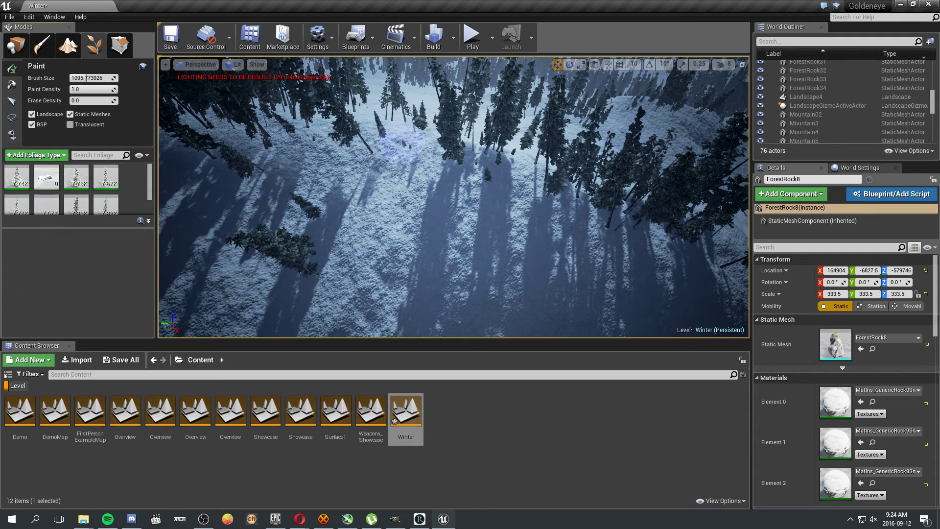
# Step: Enlarge the foliage brush to about 2009 and erase the trees across the middle of the snowy slope
pyautogui.moveTo(86, 78); pyautogui.dragTo(97, 78)
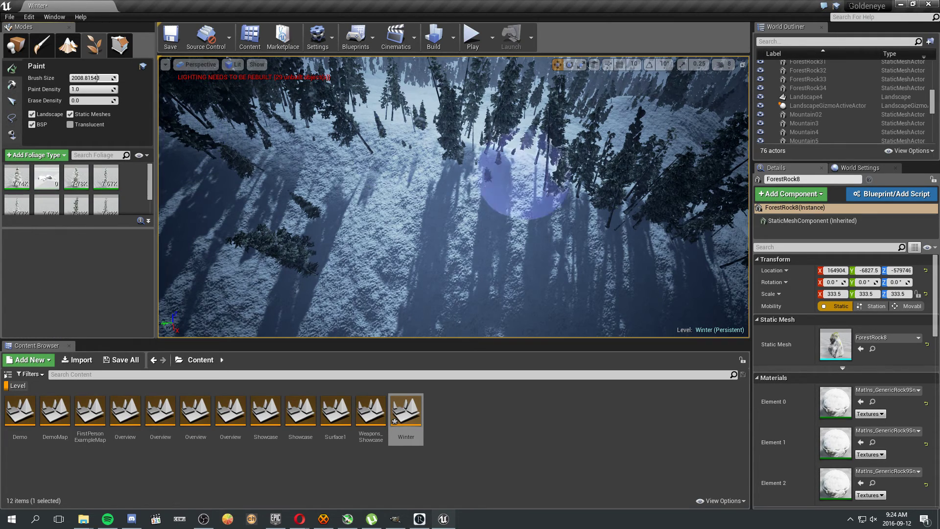
pyautogui.keyDown('shift'); pyautogui.moveTo(523, 174); pyautogui.dragTo(458, 174); pyautogui.keyUp('shift')
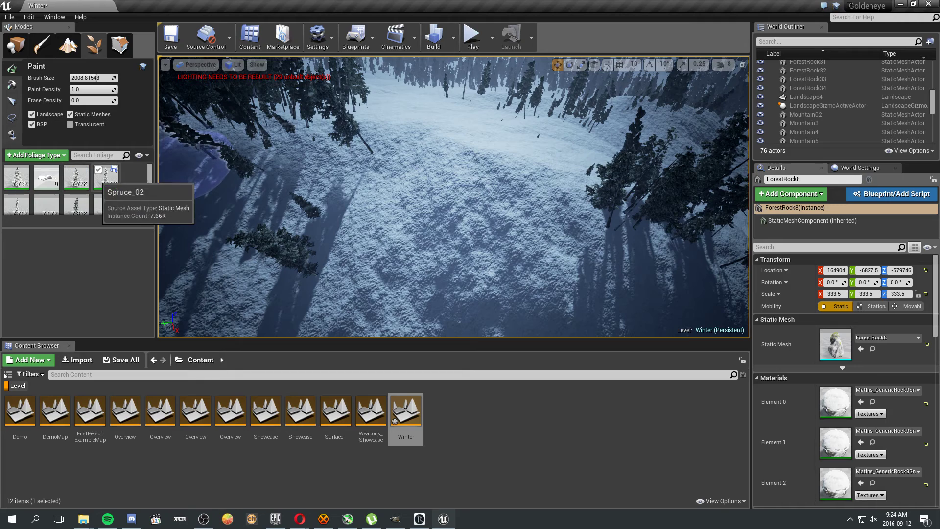
pyautogui.moveTo(205, 247); pyautogui.dragTo(216, 184, button='right')
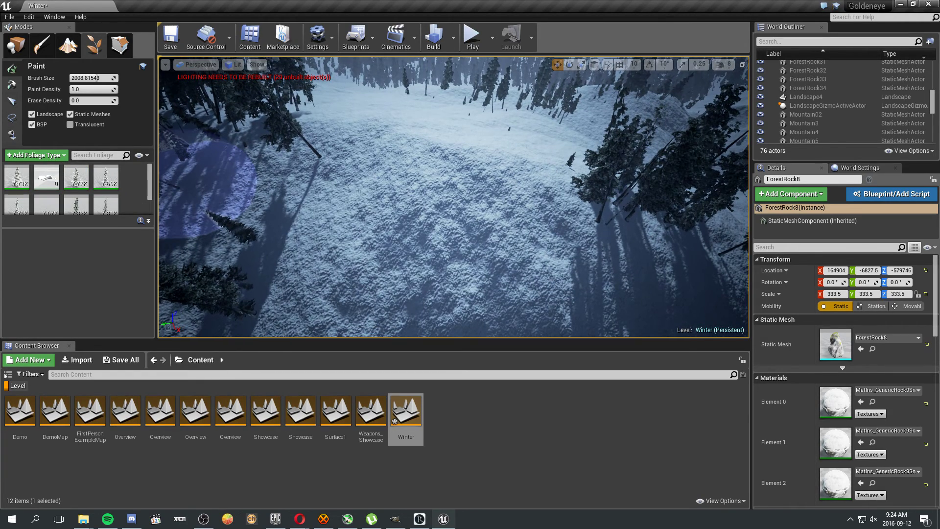
# Step: Exclude BSP from foliage painting and set the maximum ground slope angle of all foliage types except rocks_tiny_group2 to 23
pyautogui.click(32, 124)
pyautogui.moveTo(482, 201)
pyautogui.mouseDown(button='right')
pyautogui.moveTo(484, 215)
pyautogui.moveTo(578, 191)
pyautogui.moveTo(607, 196)
pyautogui.mouseUp(button='right')
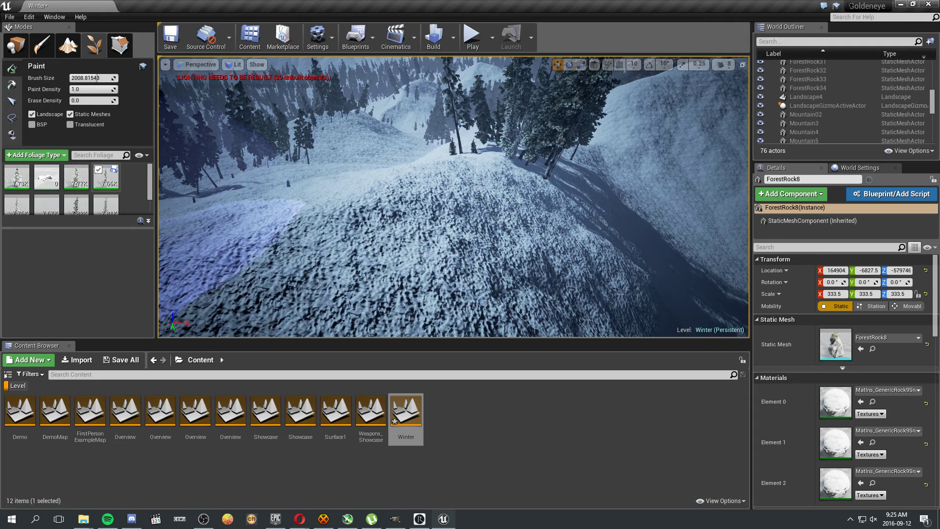
pyautogui.scroll(-1, 17, 204)
pyautogui.keyDown('shift'); pyautogui.click(15, 203); pyautogui.keyUp('shift')
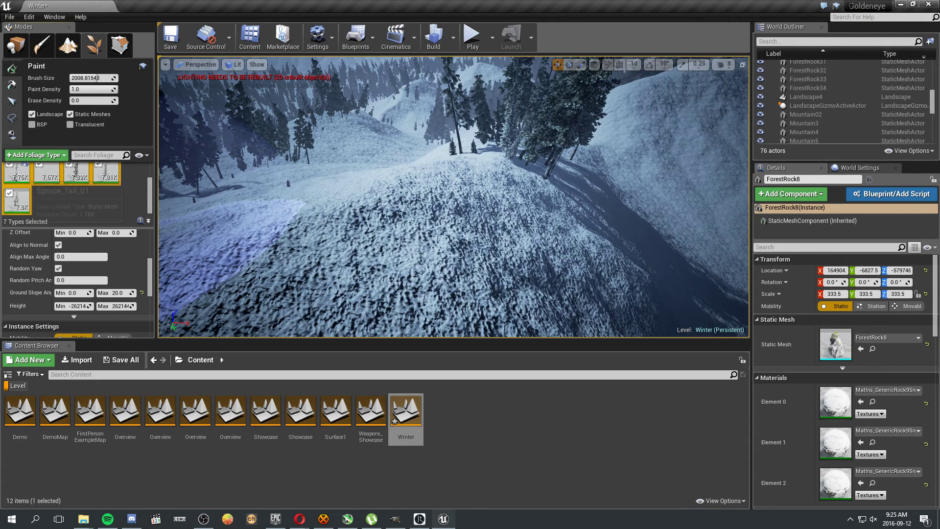
pyautogui.scroll(2, 46, 188)
pyautogui.keyDown('ctrl'); pyautogui.click(46, 176); pyautogui.keyUp('ctrl')
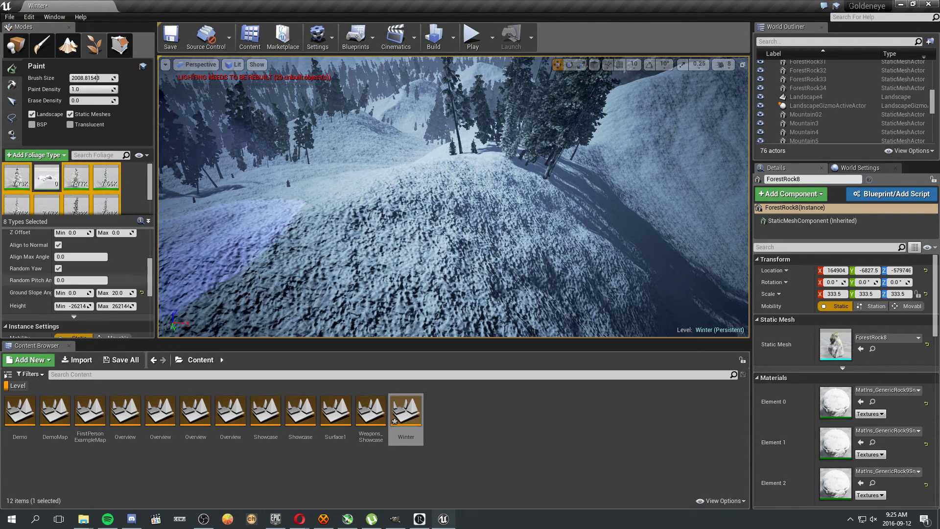
pyautogui.click(116, 293)
pyautogui.write('23')
pyautogui.press('Return')
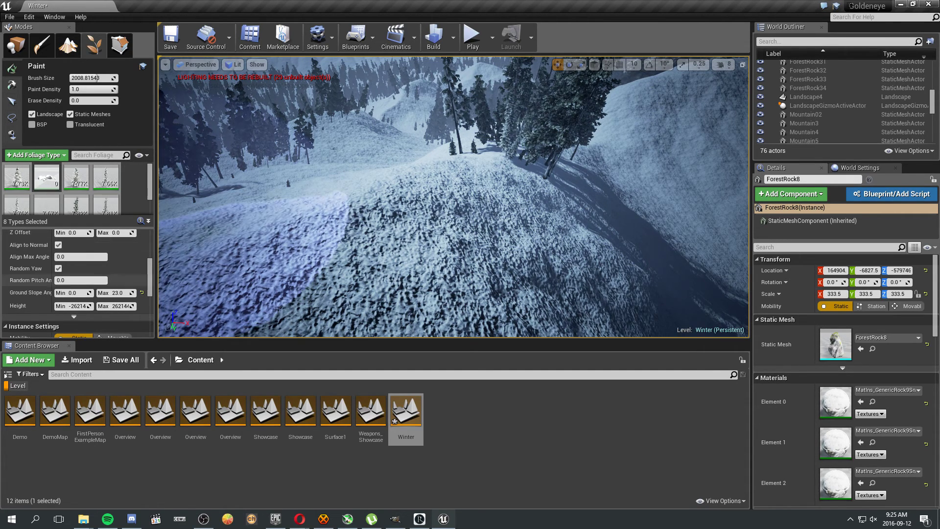
# Step: Set the maximum ground slope angle of the eight selected foliage types to 25
pyautogui.click(116, 292)
pyautogui.write('2')
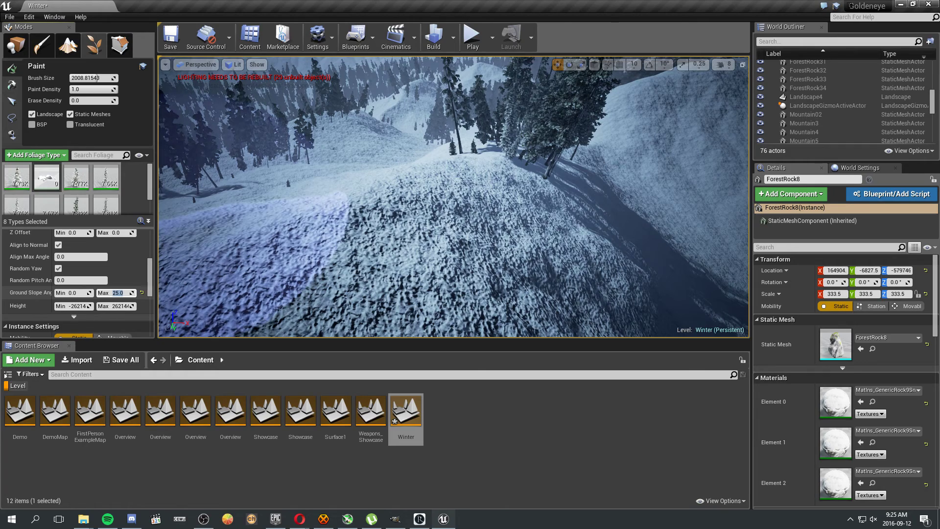
pyautogui.write('5')
pyautogui.press('Return')
pyautogui.moveTo(394, 233); pyautogui.dragTo(259, 275, button='right')
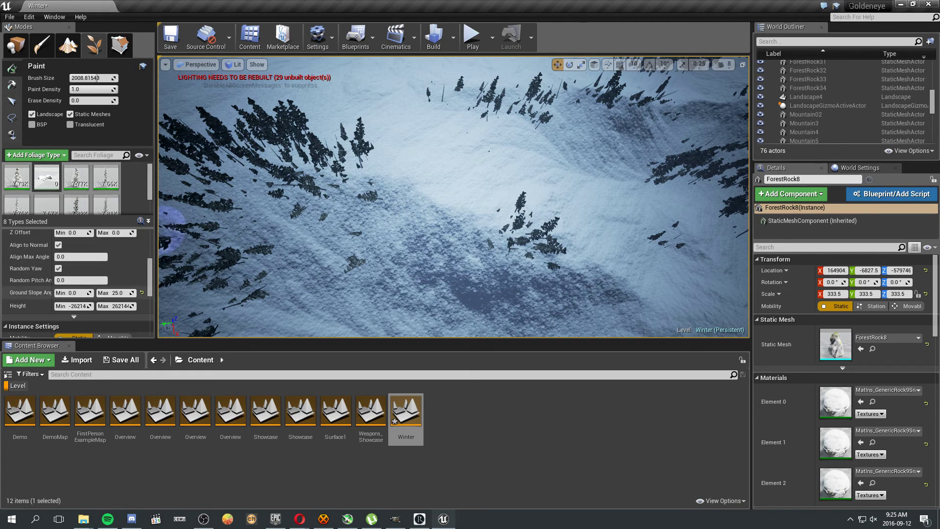
# Step: Reset the maximum ground slope angle of the eight selected foliage types to the default 45 and save the level
pyautogui.click(142, 293)
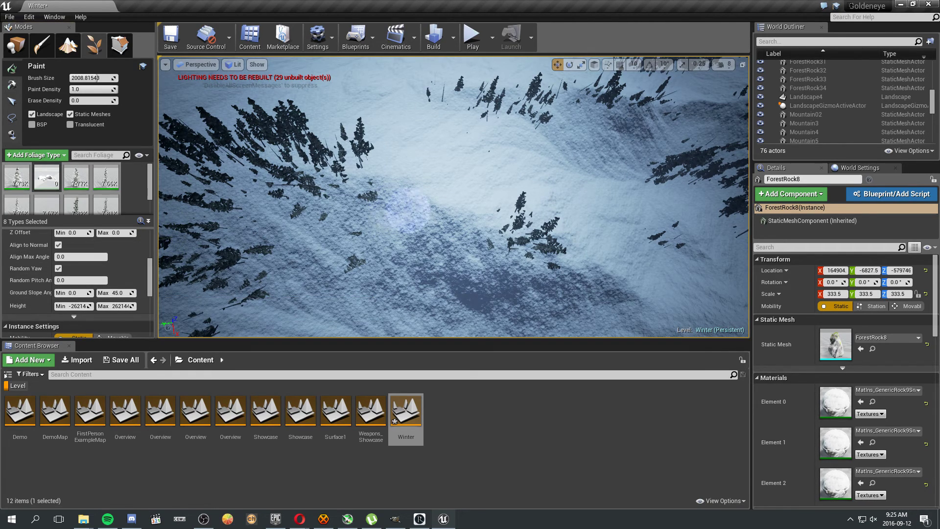
pyautogui.press('w')
pyautogui.moveTo(454, 197); pyautogui.dragTo(477, 214, button='right')
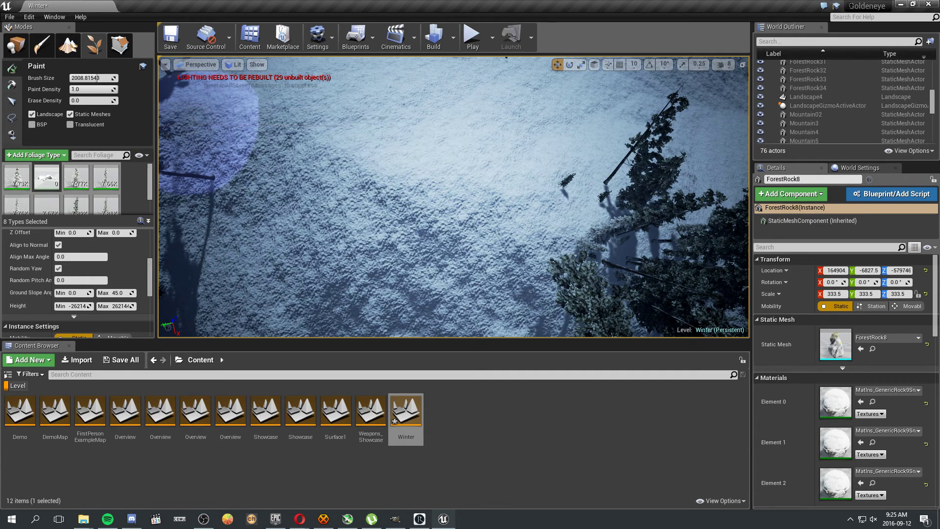
pyautogui.hotkey('ctrl', 's')
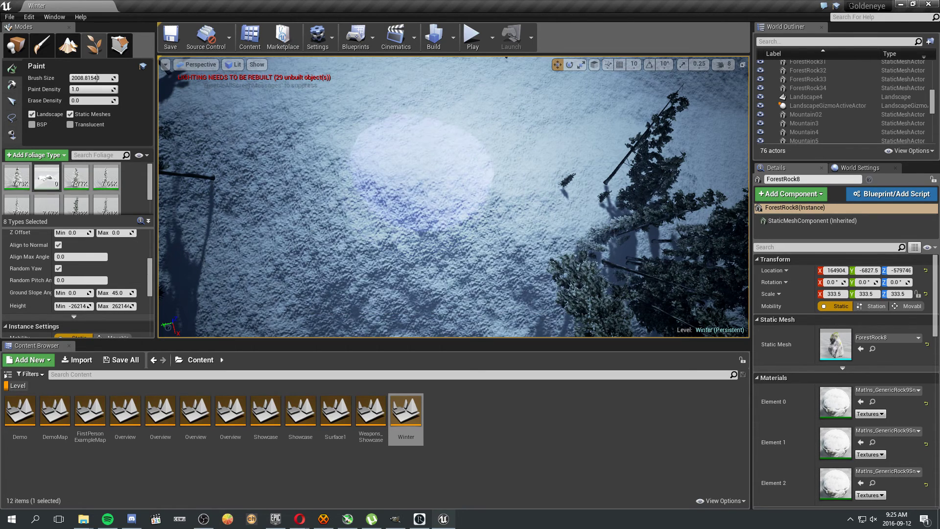
pyautogui.moveTo(454, 197); pyautogui.dragTo(578, 138, button='right')
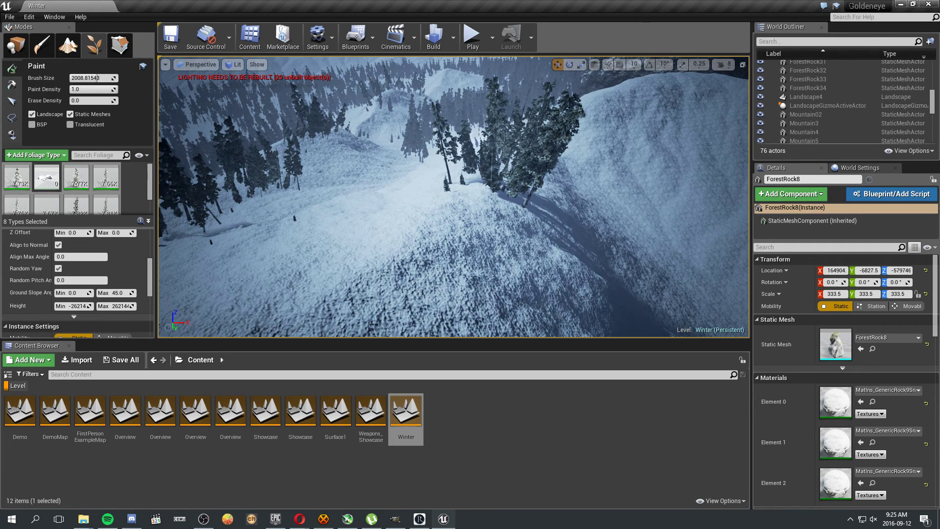
# Step: Deactivate the Spruce_01 foliage type, locate its source mesh among the project assets and open that mesh for editing
pyautogui.click(80, 177)
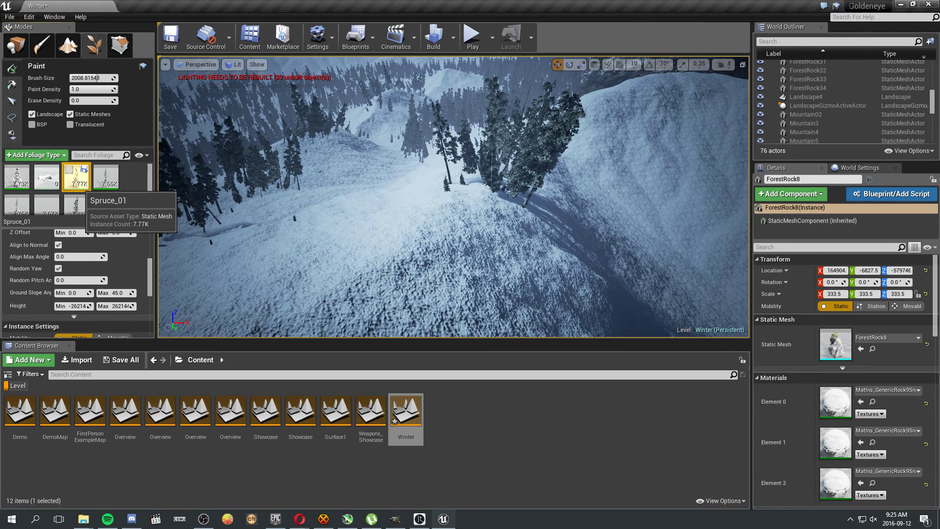
pyautogui.click(69, 169)
pyautogui.scroll(5, 108, 267)
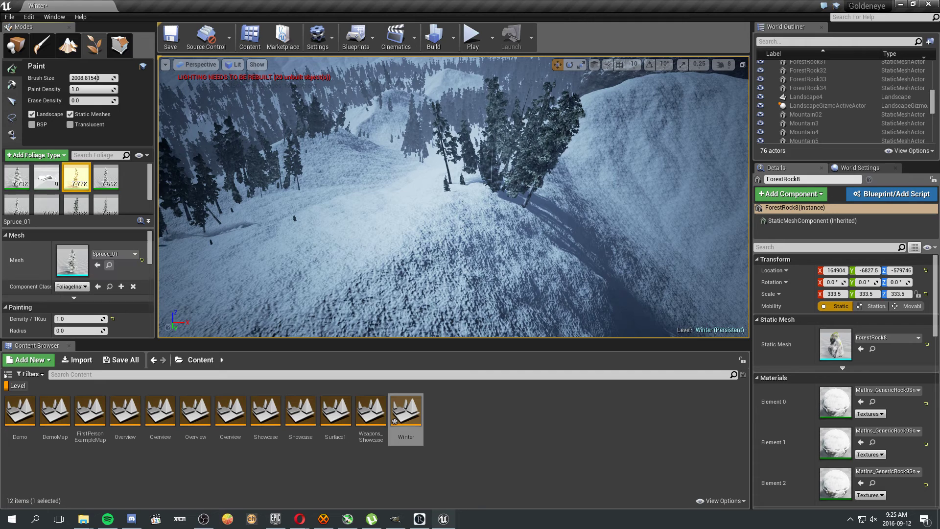
pyautogui.click(109, 265)
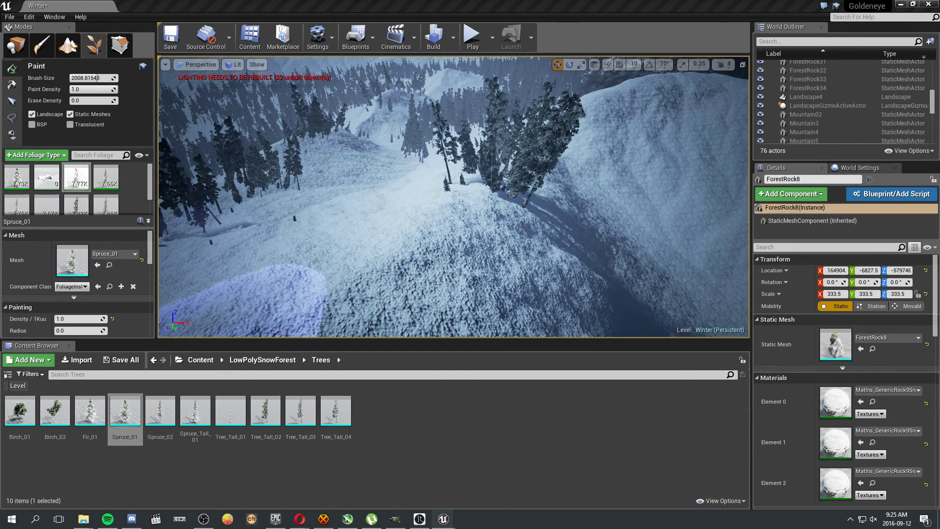
pyautogui.doubleClick(239, 203)
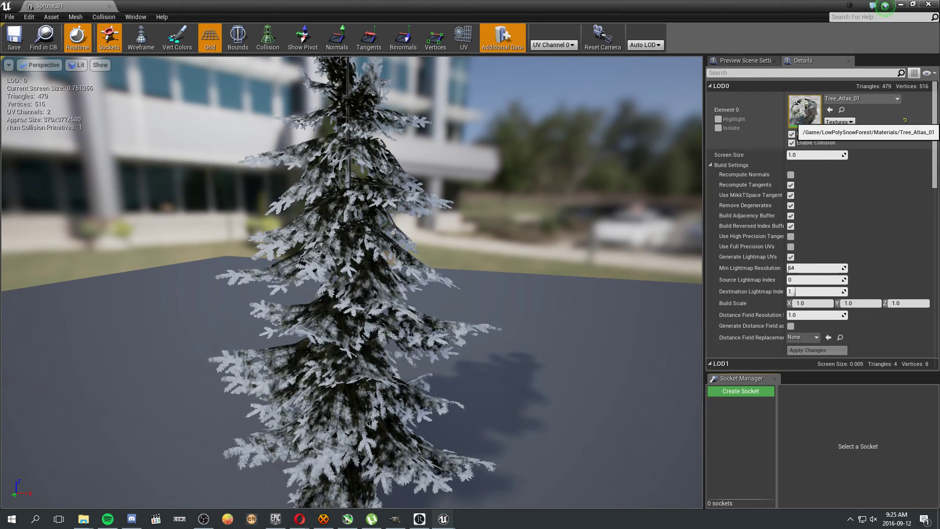
# Step: Open the Tree_Atlas_01 material of the spruce mesh and examine its node graph, including the texture, wind and subsurface connections
pyautogui.doubleClick(803, 117)
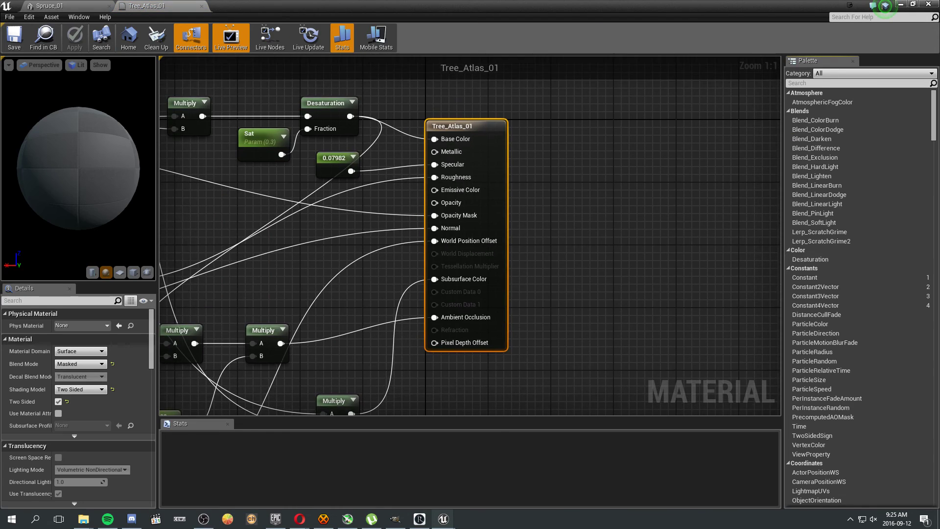
pyautogui.scroll(-8, 502, 267)
pyautogui.scroll(5, 469, 260)
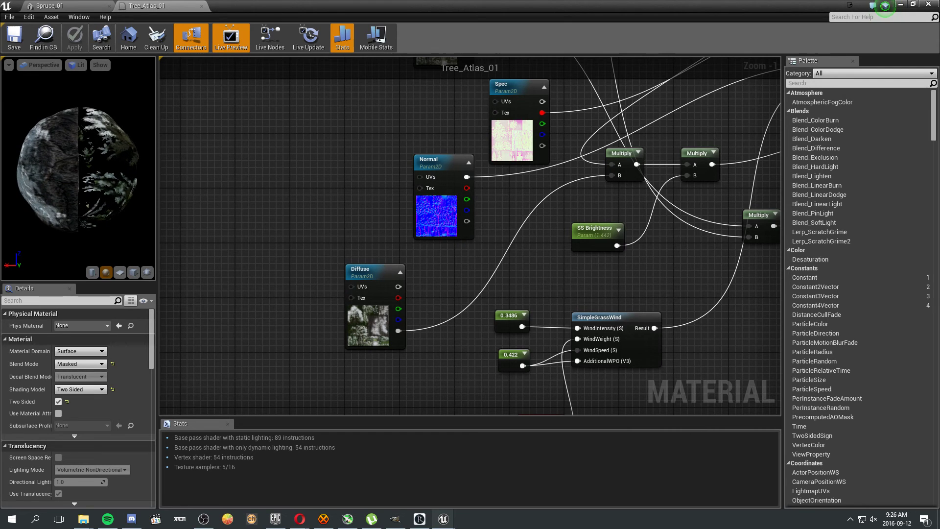
pyautogui.moveTo(524, 213); pyautogui.dragTo(304, 363, button='right')
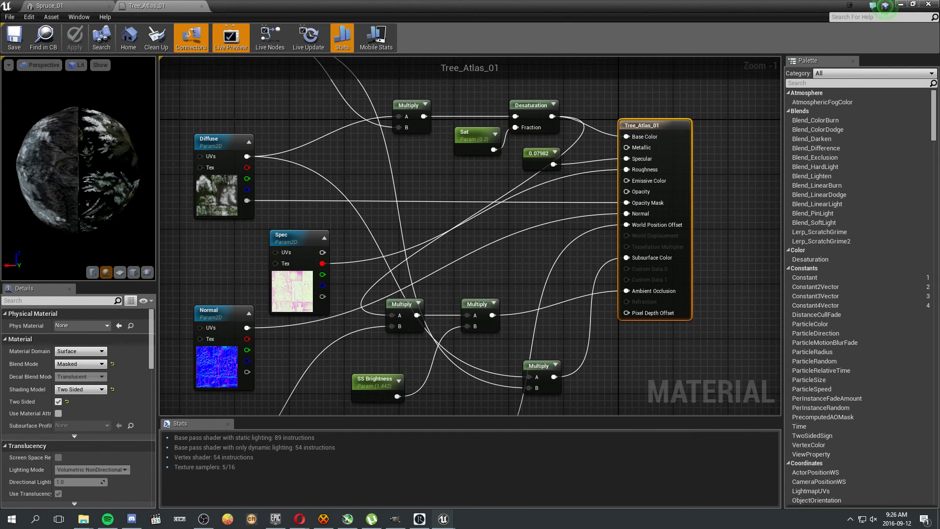
pyautogui.click(299, 245)
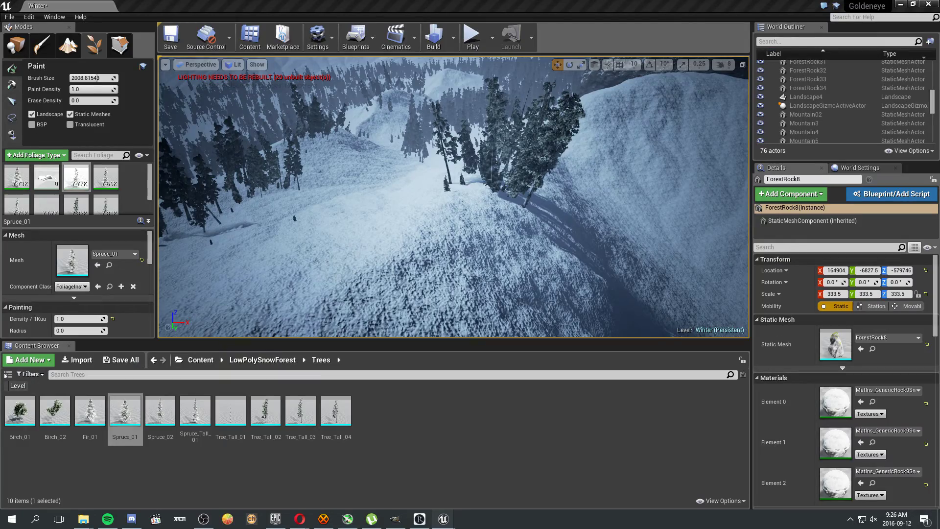
# Step: Examine the trees in the Winter level at a distance and up close, and briefly playtest the level on the open snow
pyautogui.moveTo(454, 196)
pyautogui.mouseDown(button='right')
pyautogui.moveTo(478, 220)
pyautogui.moveTo(454, 196)
pyautogui.mouseUp(button='right')
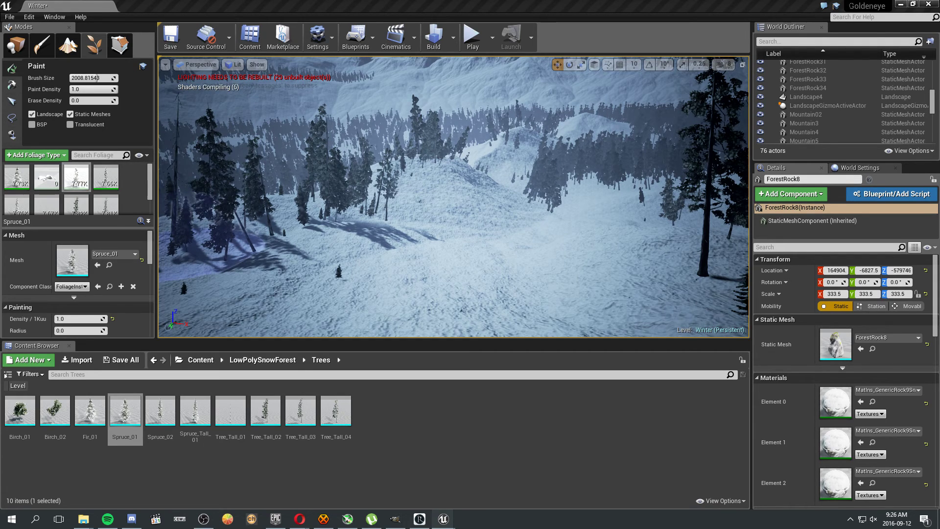
pyautogui.moveTo(453, 197); pyautogui.dragTo(556, 196, button='right')
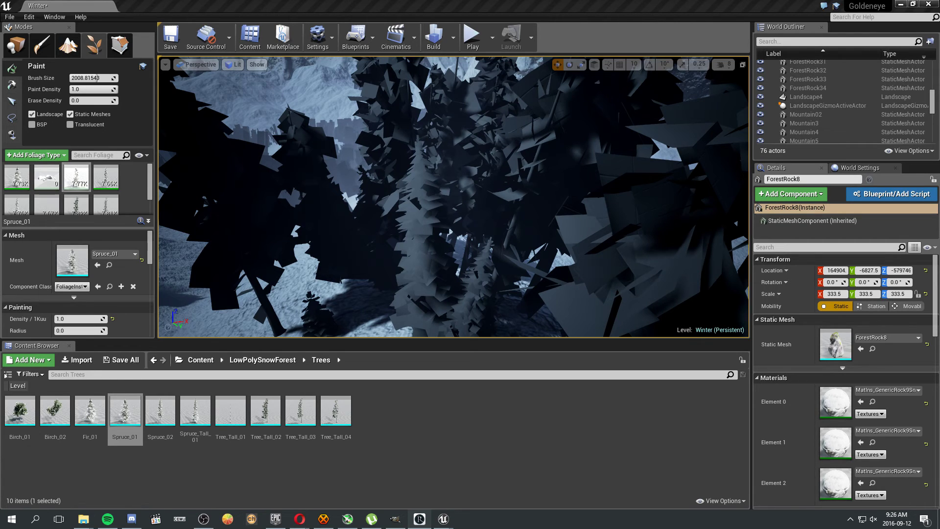
pyautogui.rightClick(493, 188)
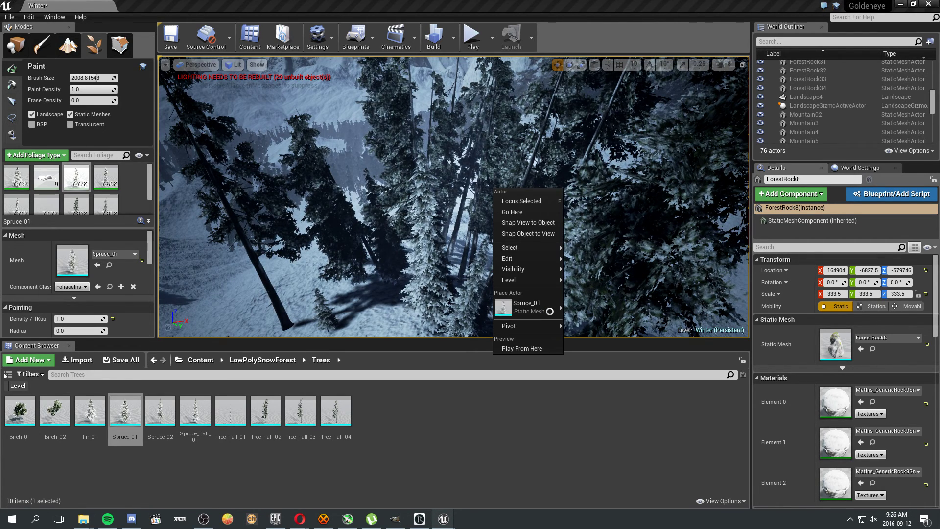
pyautogui.moveTo(550, 311); pyautogui.dragTo(725, 291, button='right')
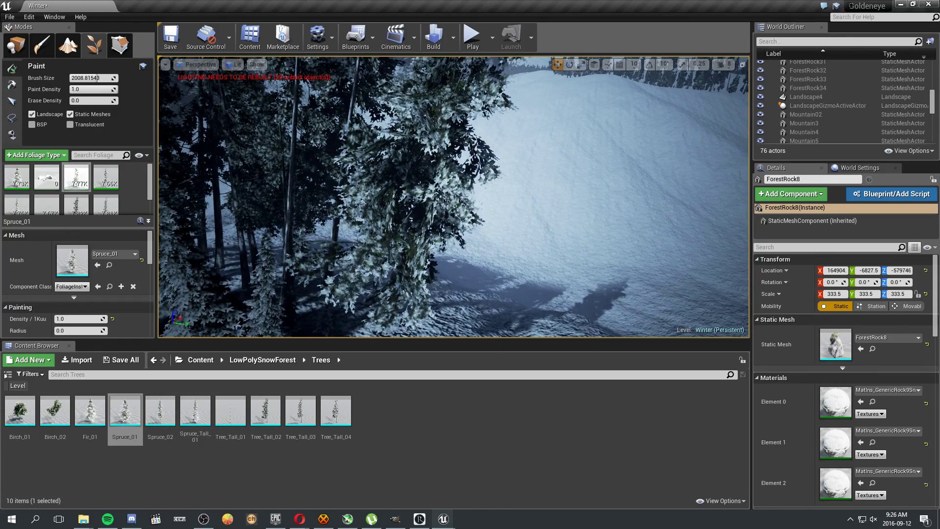
pyautogui.moveTo(454, 196); pyautogui.dragTo(468, 155, button='right')
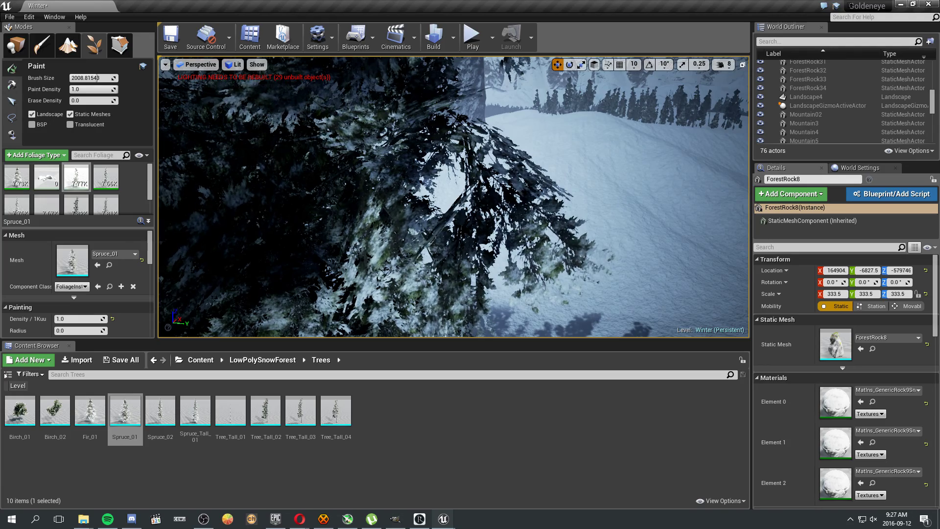
pyautogui.click(472, 37)
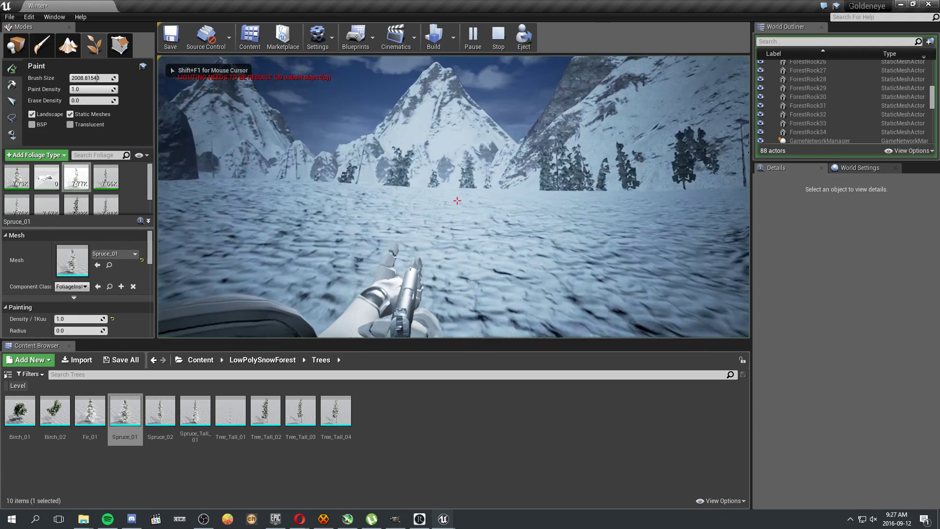
pyautogui.press('w')
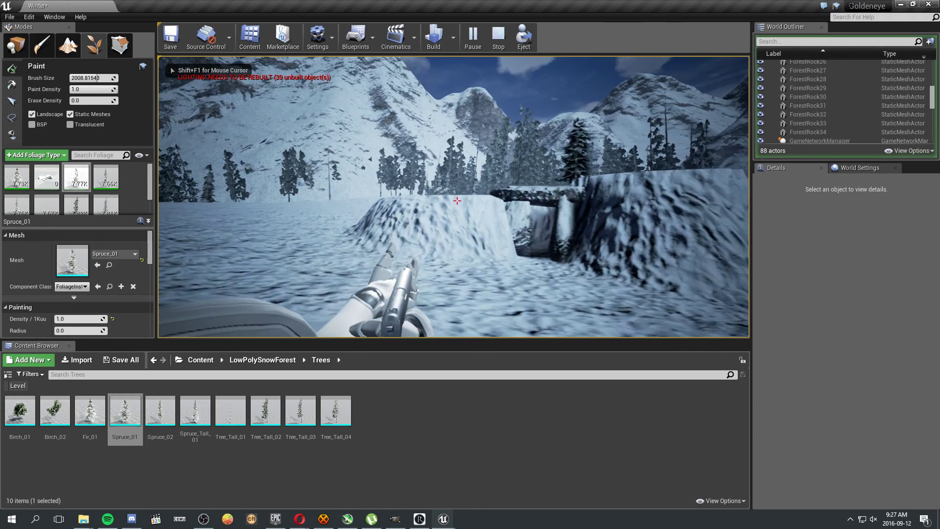
pyautogui.press('s')
pyautogui.click(457, 200)
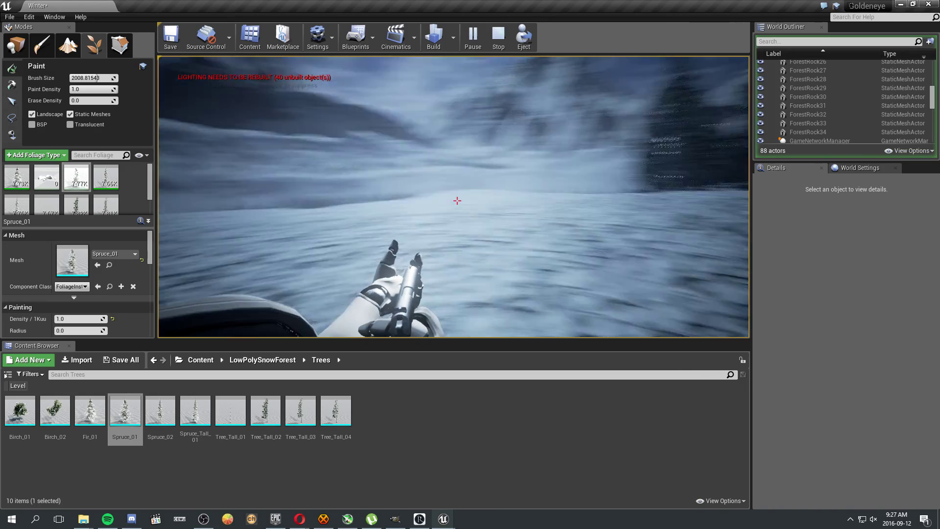
pyautogui.press('Escape')
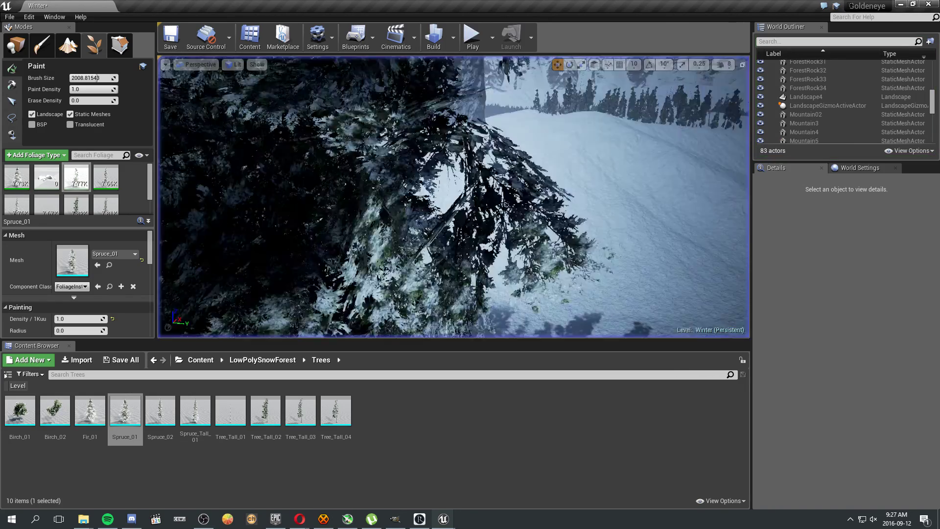
# Step: Set the foliage erase density to 0.05 and switch the foliage tool to Paint Bucket
pyautogui.press('s')
pyautogui.moveTo(395, 93); pyautogui.dragTo(395, 122, button='right')
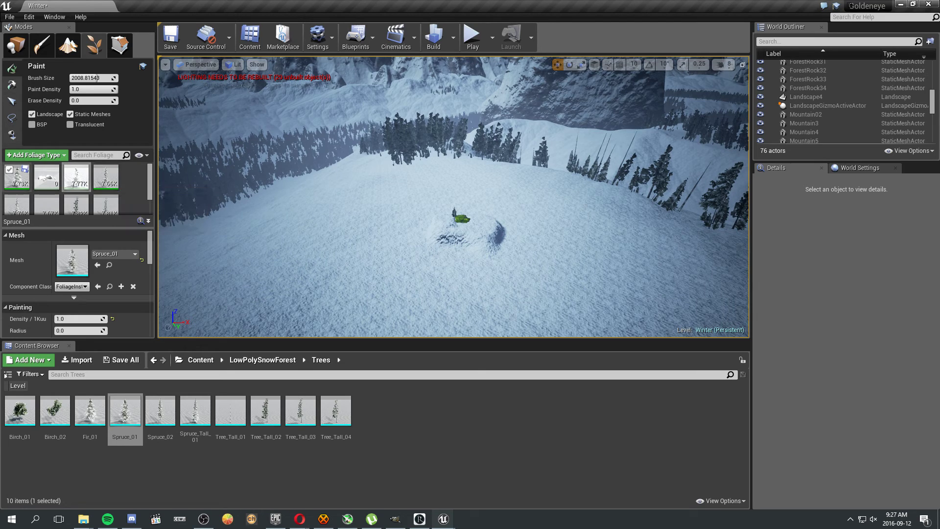
pyautogui.moveTo(70, 171)
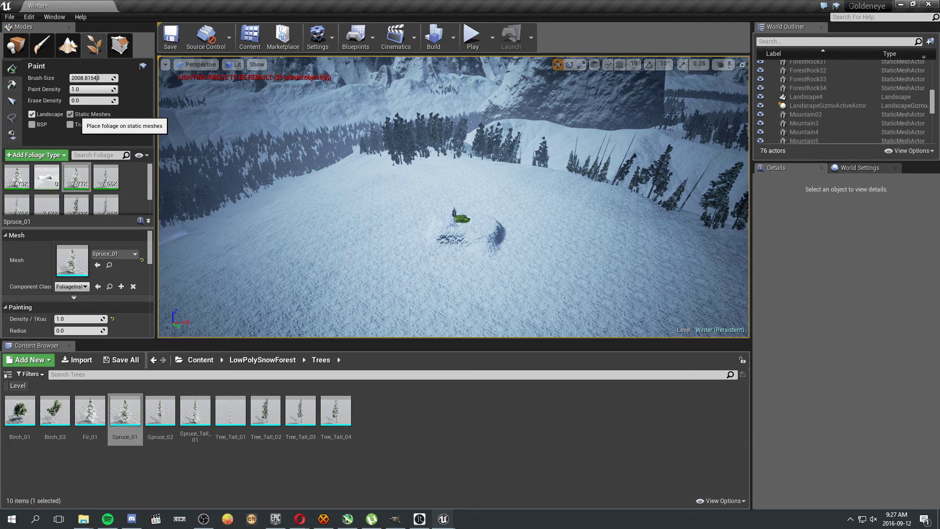
pyautogui.moveTo(78, 101); pyautogui.dragTo(81, 101)
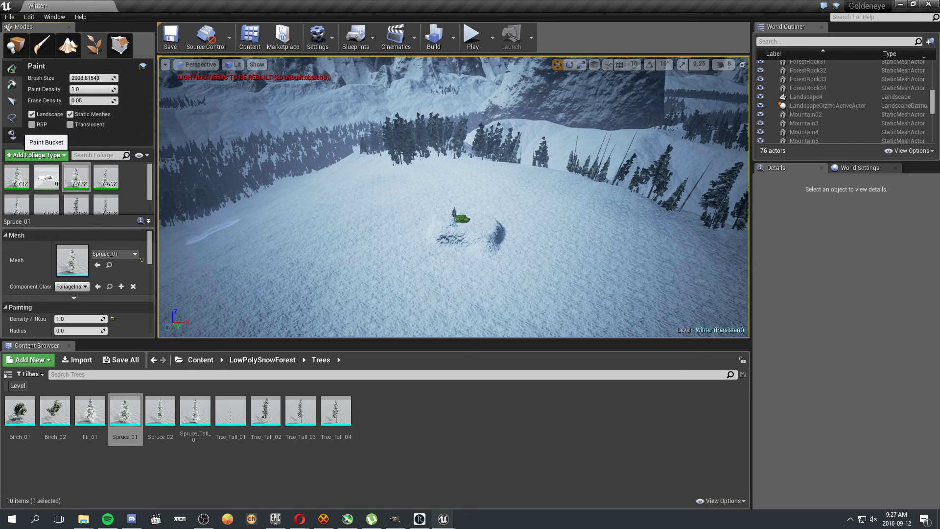
pyautogui.click(19, 131)
# Step: Leave foliage editing for actor placement, select Landscape4 to review its details and focus on it, and clear the selection
pyautogui.moveTo(453, 197)
pyautogui.mouseDown(button='right')
pyautogui.moveTo(519, 157)
pyautogui.moveTo(524, 127)
pyautogui.moveTo(539, 137)
pyautogui.moveTo(512, 164)
pyautogui.moveTo(519, 206)
pyautogui.moveTo(563, 226)
pyautogui.moveTo(607, 201)
pyautogui.moveTo(686, 201)
pyautogui.moveTo(739, 215)
pyautogui.mouseUp(button='right')
pyautogui.press('w')
pyautogui.press('w')
pyautogui.press('w')
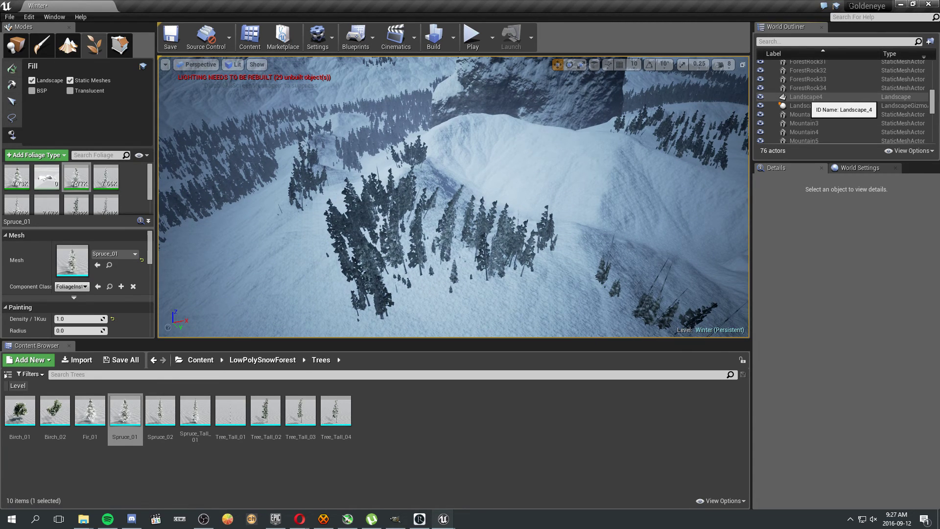
pyautogui.hotkey('shift', '1')
pyautogui.click(818, 97)
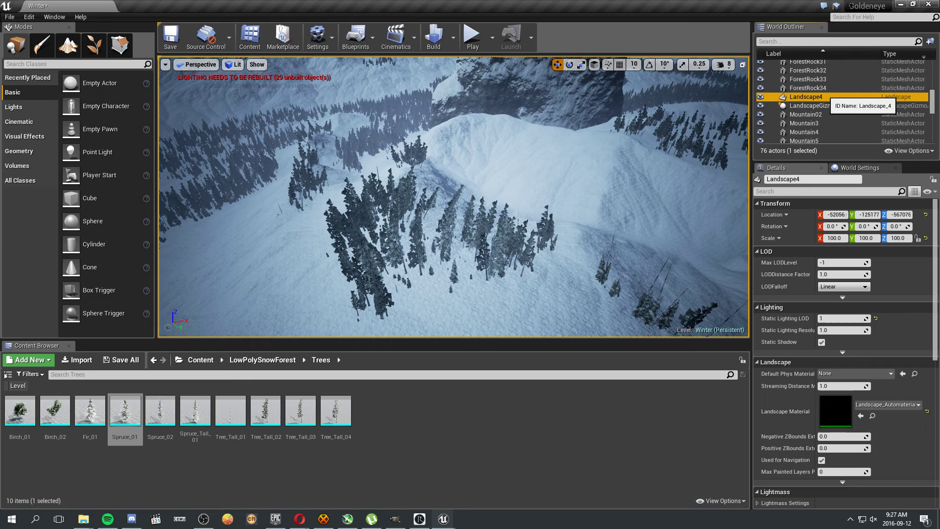
pyautogui.scroll(-5, 847, 333)
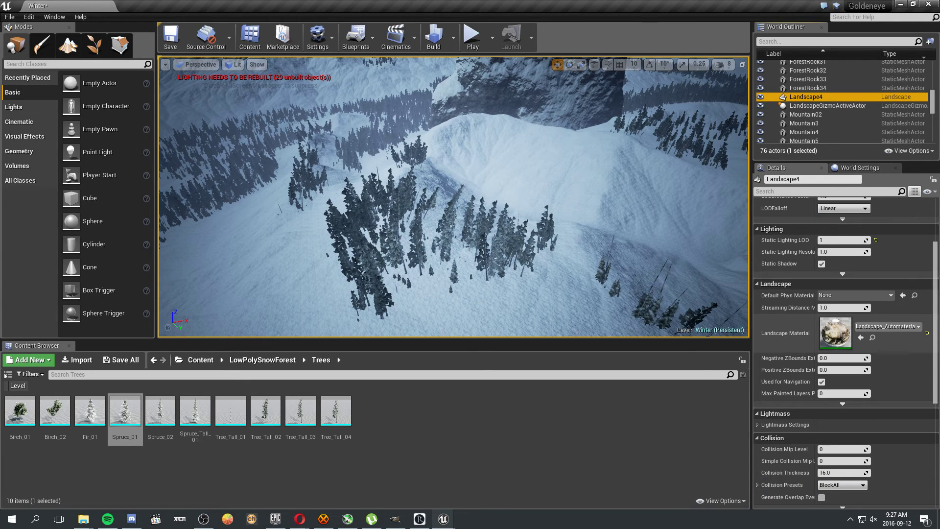
pyautogui.press('f')
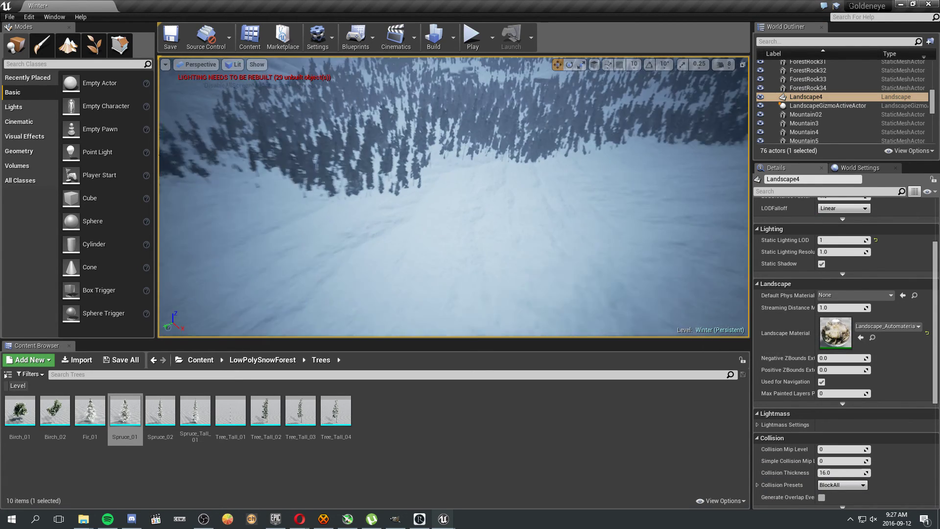
pyautogui.moveTo(453, 196); pyautogui.dragTo(615, 254, button='right')
pyautogui.press('Escape')
# Step: Place a Spruce_01 tree mesh on the open snow of the landscape and deselect it
pyautogui.press('w')
pyautogui.moveTo(124, 410); pyautogui.dragTo(419, 181)
pyautogui.press('w')
pyautogui.moveTo(419, 181); pyautogui.dragTo(603, 215, button='right')
pyautogui.press('s')
pyautogui.press('Escape')
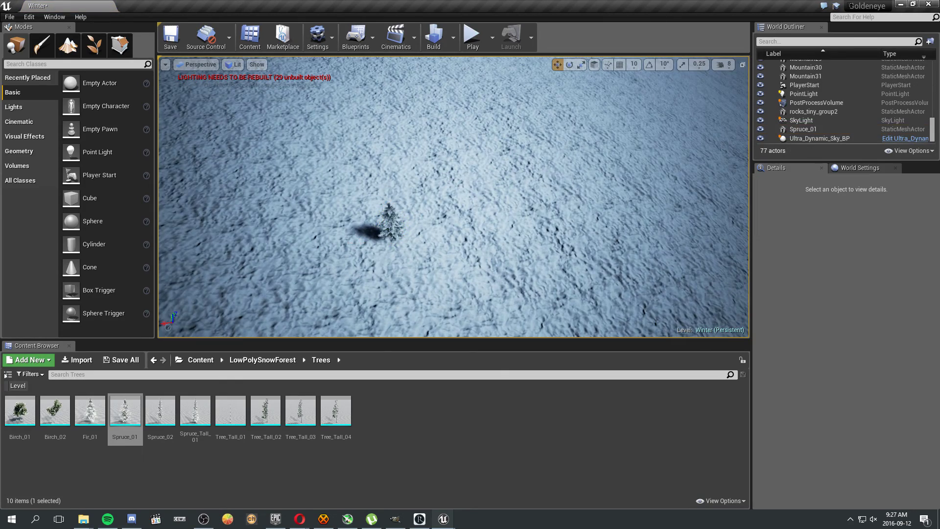
# Step: Place Spruce_02, Spruce_Tall_01, Tree_Tall_01, Tree_Tall_02 and Tree_Tall_03 meshes on the snow around the small spruce
pyautogui.moveTo(160, 411); pyautogui.dragTo(266, 242)
pyautogui.moveTo(194, 411); pyautogui.dragTo(309, 188)
pyautogui.moveTo(230, 411); pyautogui.dragTo(397, 143)
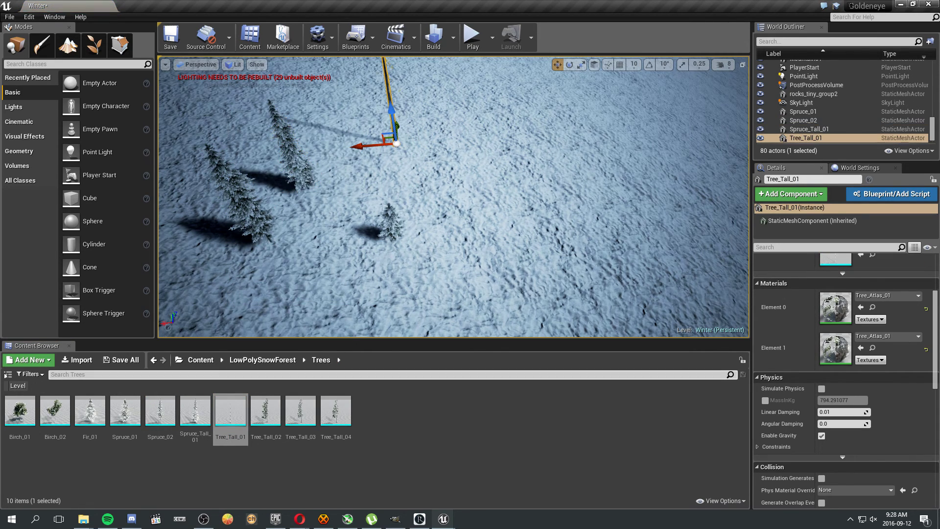
pyautogui.moveTo(266, 410); pyautogui.dragTo(460, 177)
pyautogui.moveTo(301, 410); pyautogui.dragTo(553, 187)
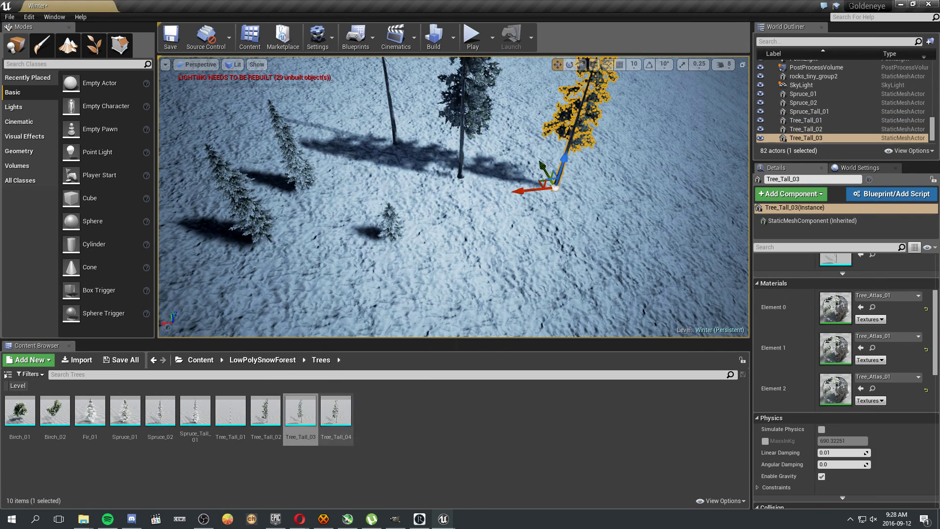
# Step: Add Tree_Tall_04, Fir_01 and second Spruce_01 and Spruce_02 meshes to the tree group, and delete a trial Birch_02
pyautogui.moveTo(336, 410); pyautogui.dragTo(495, 260)
pyautogui.moveTo(90, 410); pyautogui.dragTo(323, 234)
pyautogui.moveTo(125, 411); pyautogui.dragTo(267, 291)
pyautogui.moveTo(161, 410); pyautogui.dragTo(396, 290)
pyautogui.moveTo(54, 411); pyautogui.dragTo(371, 170)
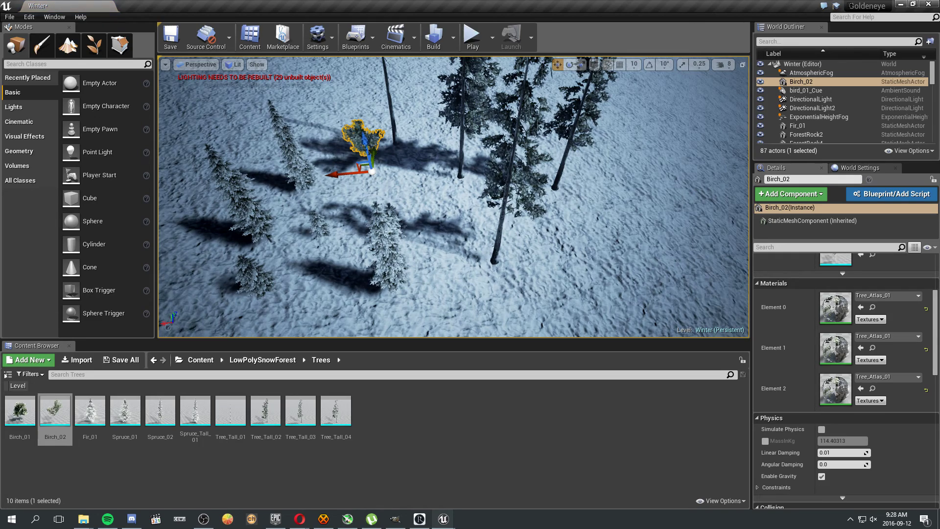
pyautogui.press('Delete')
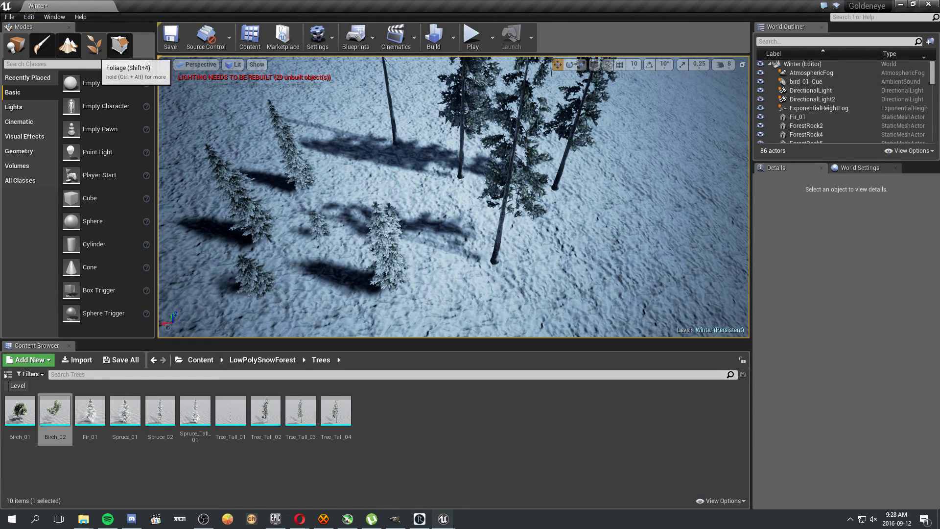
# Step: Switch to foliage painting, select all foliage types, and save the Spruce_02 type as Spruce_02_FoliageType in the LowPolySnowForest Trees folder
pyautogui.click(94, 47)
pyautogui.moveTo(343, 196); pyautogui.dragTo(191, 183, button='right')
pyautogui.click(11, 68)
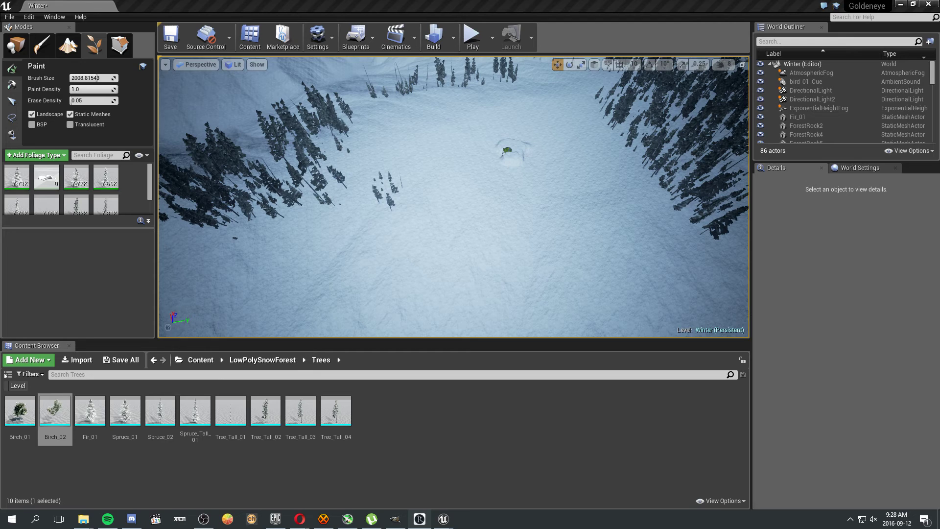
pyautogui.scroll(-2, 46, 183)
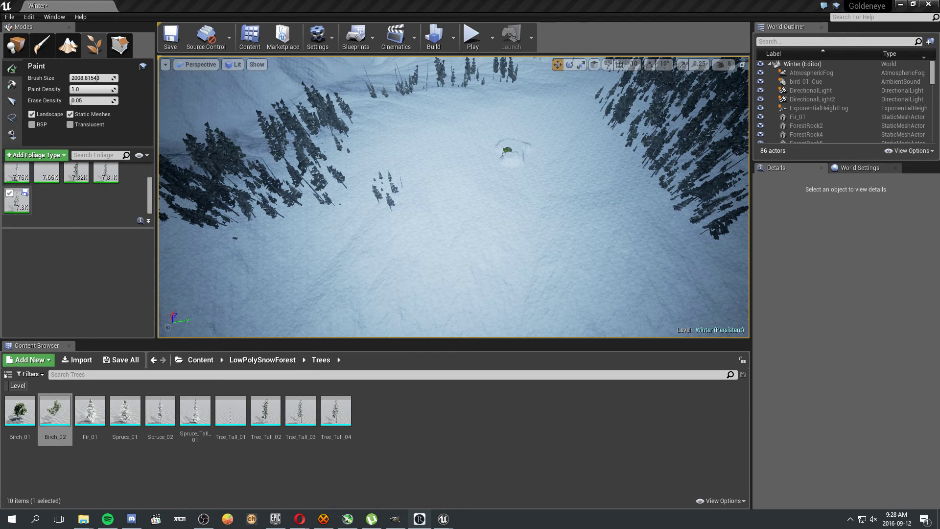
pyautogui.click(13, 205)
pyautogui.scroll(2, 16, 195)
pyautogui.hotkey('ctrl', 'a')
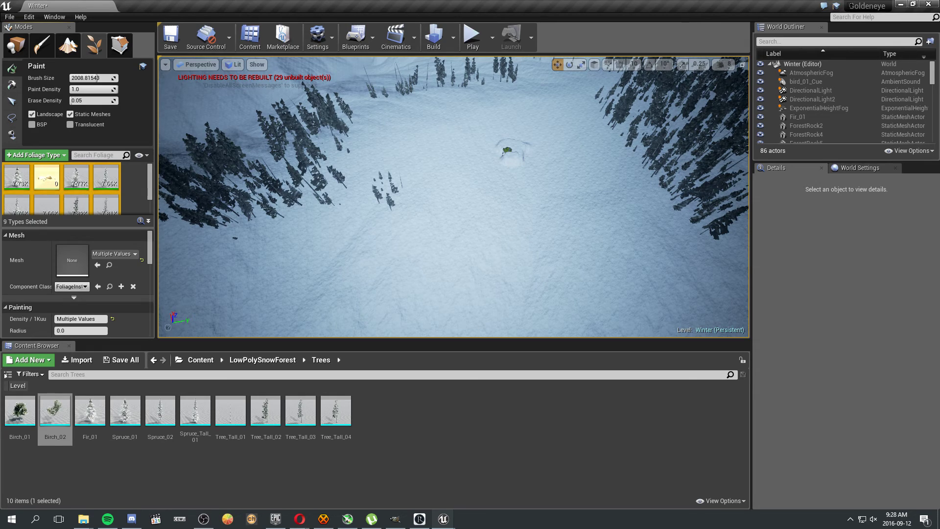
pyautogui.rightClick(108, 196)
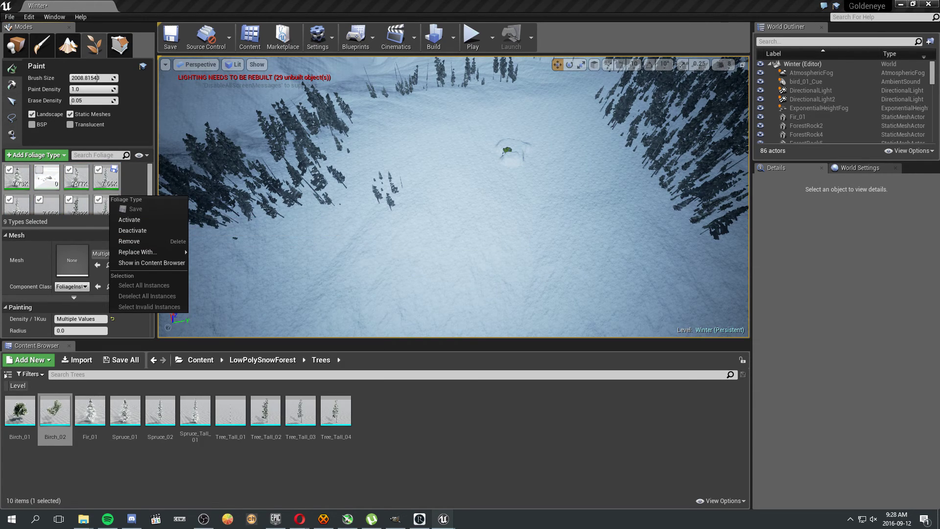
pyautogui.click(130, 209)
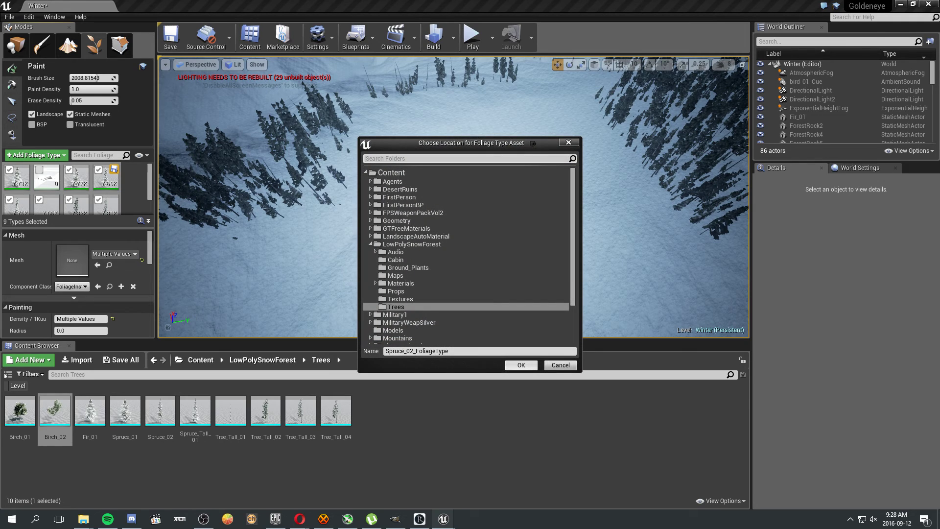
pyautogui.press('Return')
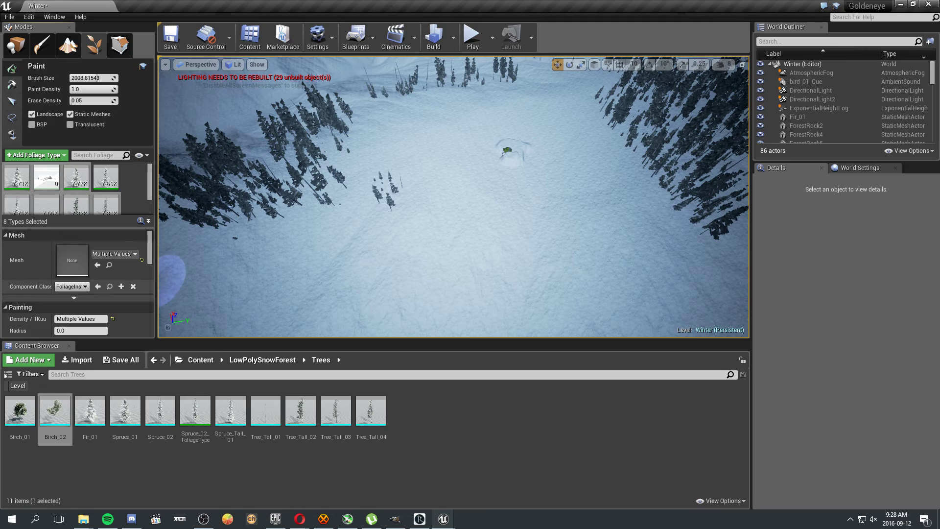
# Step: Try to remove the selected foliage types, and create a foliage type asset named NewFoliageType_InstancedStaticMesh in the Content folder
pyautogui.press('Delete')
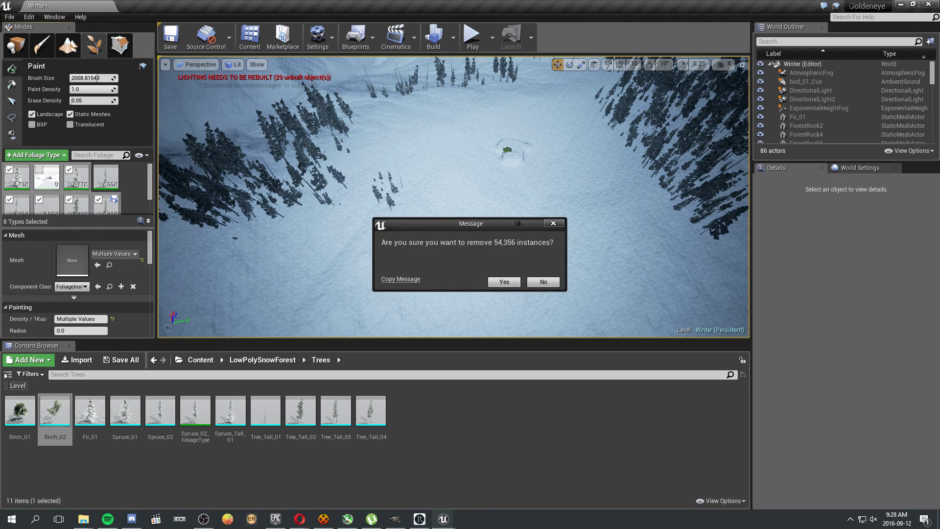
pyautogui.press('Return')
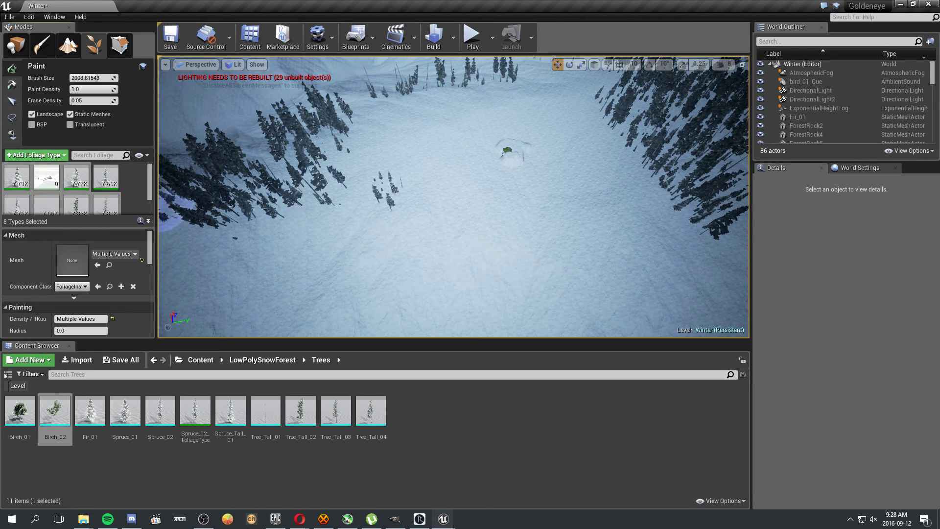
pyautogui.click(36, 154)
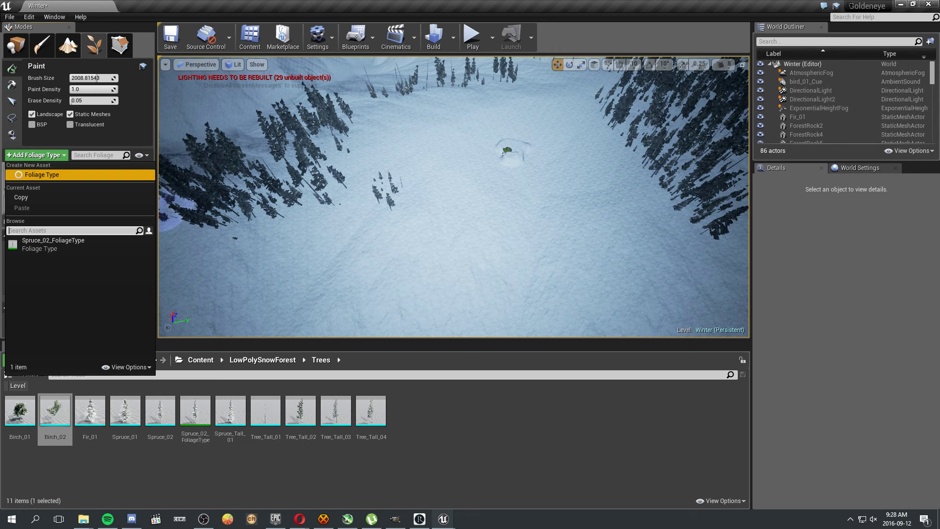
pyautogui.click(149, 175)
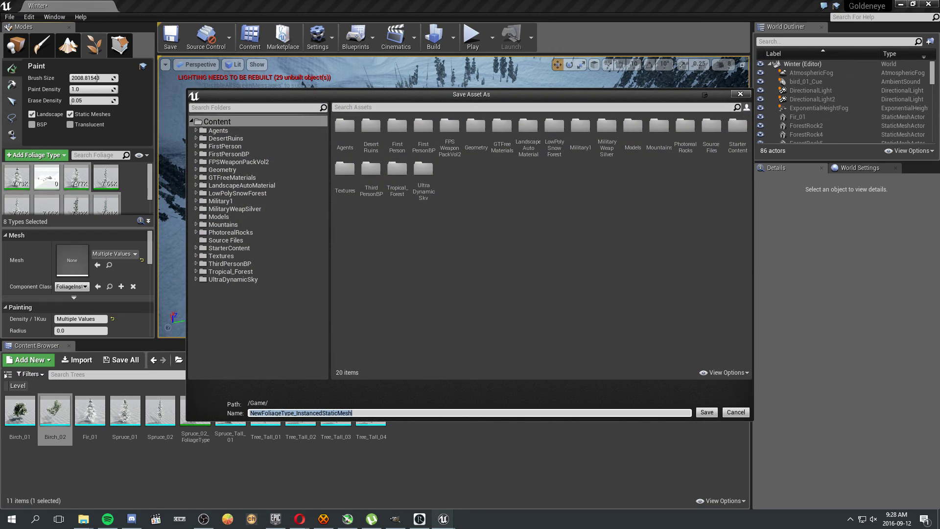
pyautogui.press('Return')
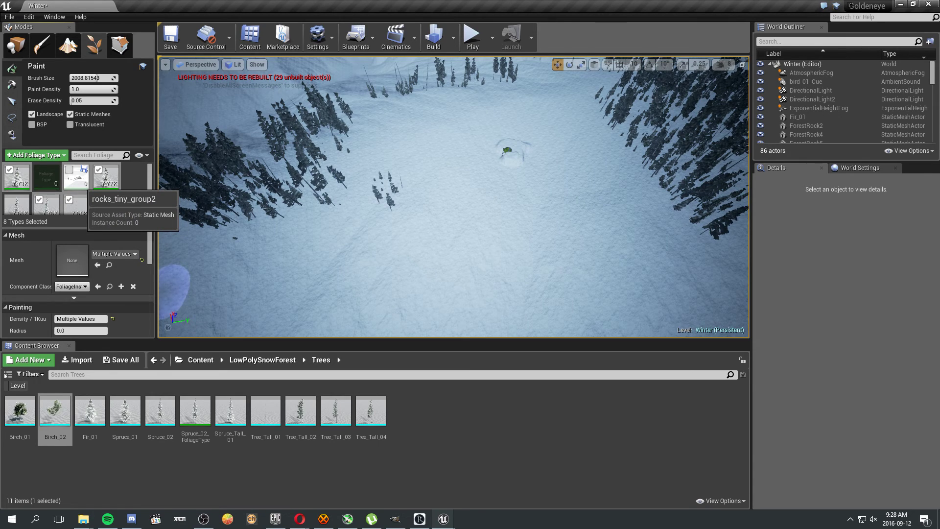
# Step: Remove all the old tree and rock foliage types, including Spruce_02_FoliageType, together with their painted instances
pyautogui.keyDown('ctrl'); pyautogui.click(17, 205); pyautogui.keyUp('ctrl')
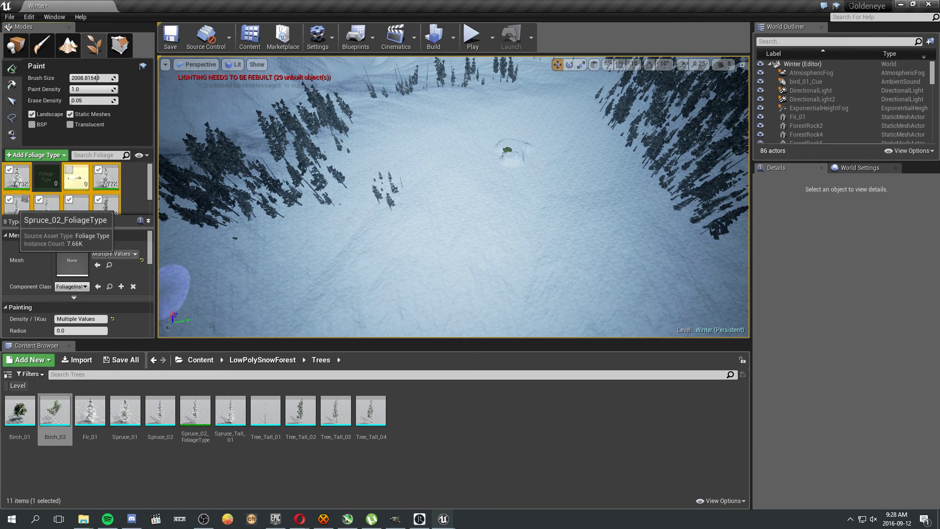
pyautogui.press('Delete')
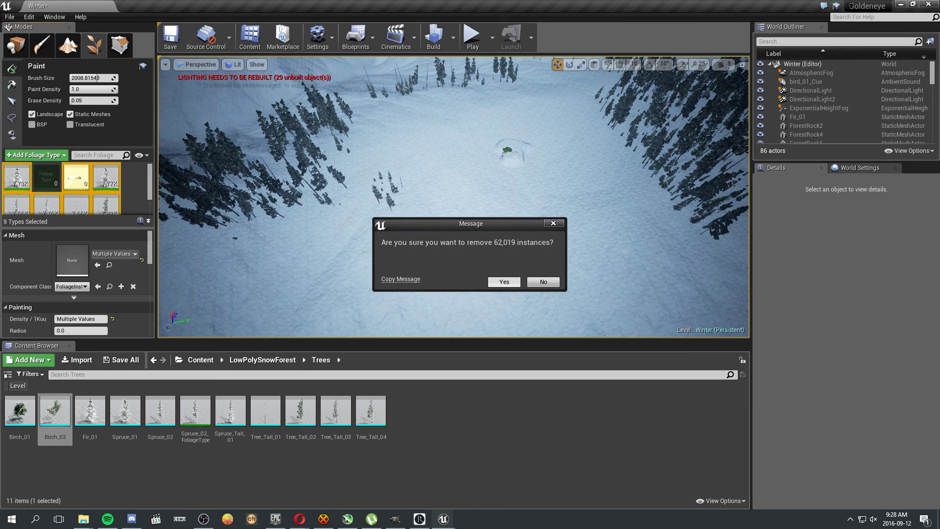
pyautogui.press('Return')
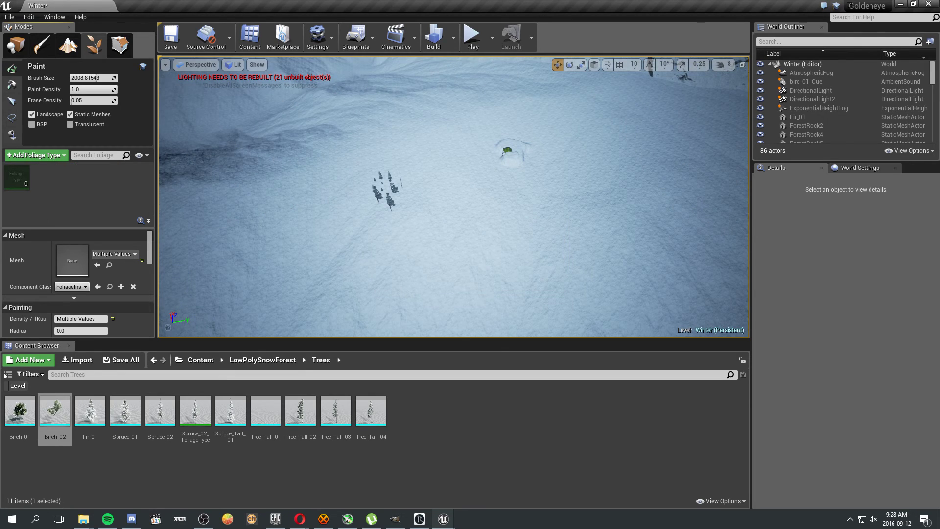
# Step: Select the new empty foliage type and create NewFoliageInstancedStaticMeshComponent in the Blueprints folder as its component class
pyautogui.click(161, 463)
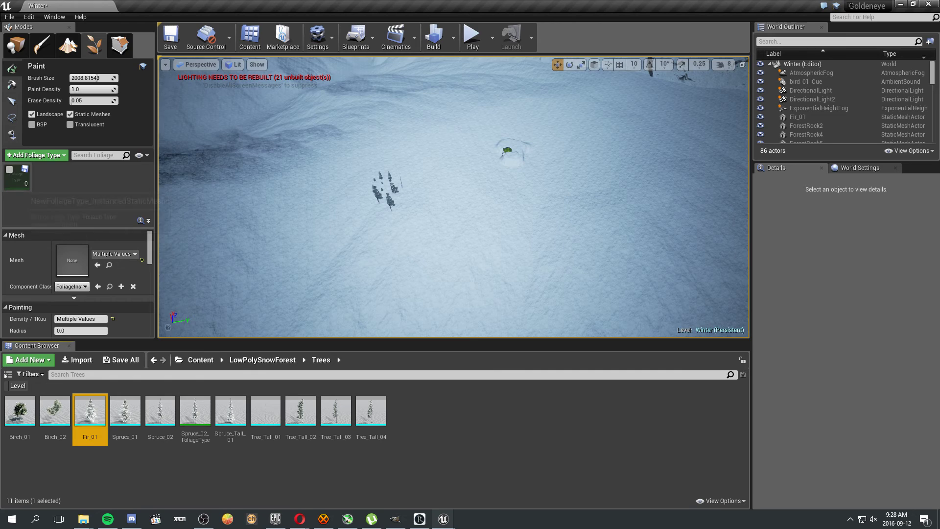
pyautogui.click(17, 176)
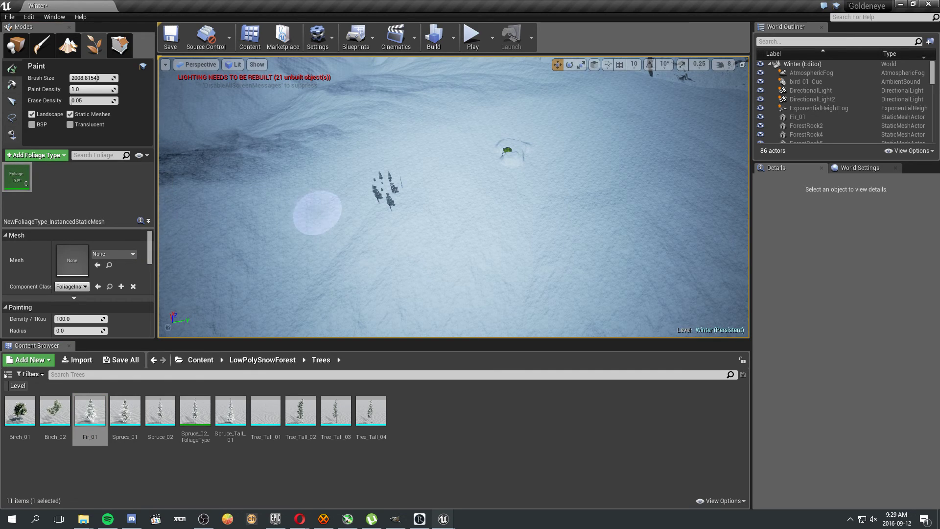
pyautogui.doubleClick(18, 179)
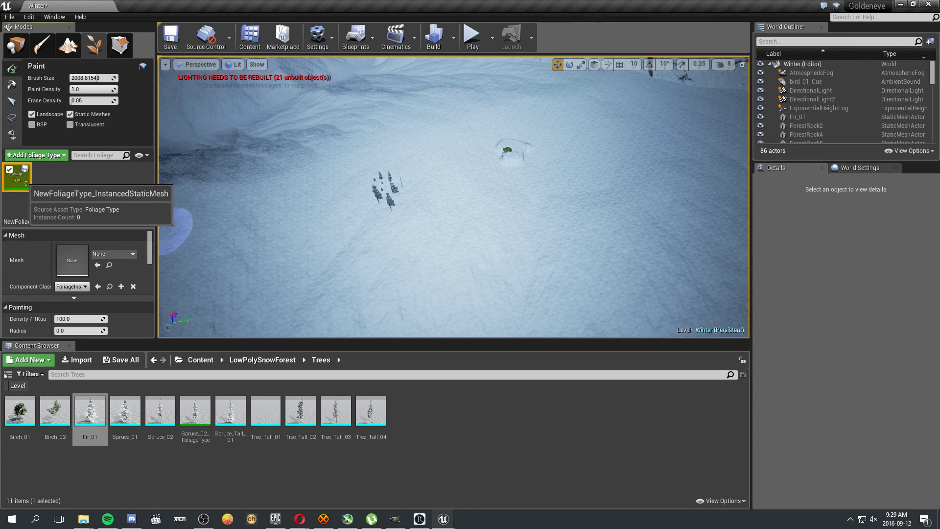
pyautogui.click(113, 253)
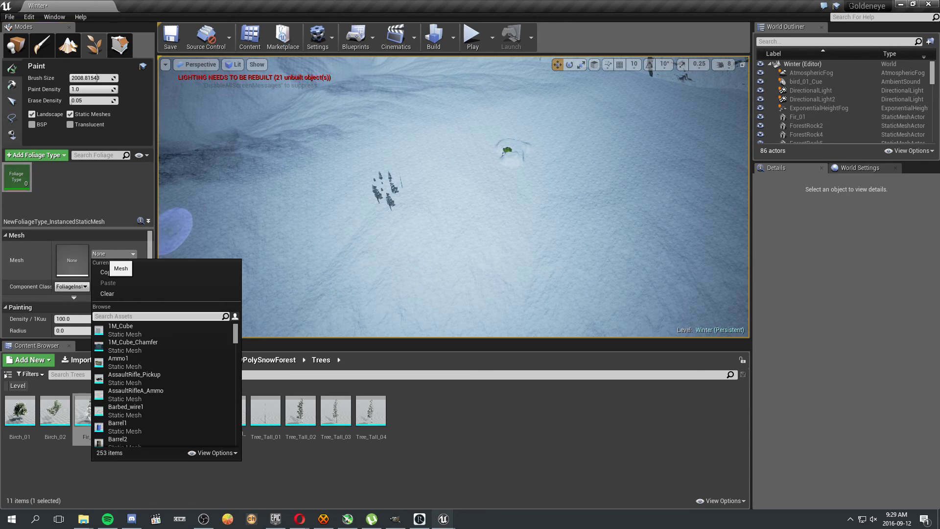
pyautogui.click(104, 255)
pyautogui.scroll(-4, 106, 265)
pyautogui.scroll(4, 105, 264)
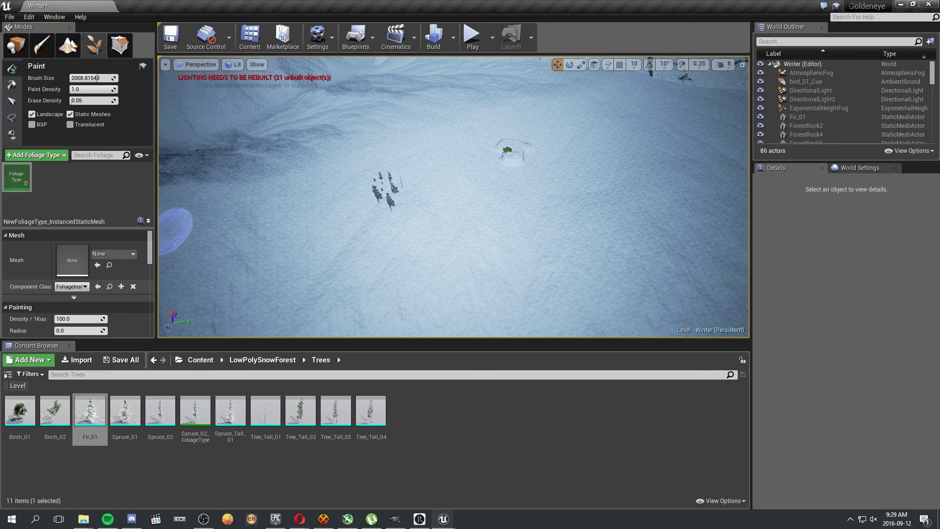
pyautogui.click(74, 298)
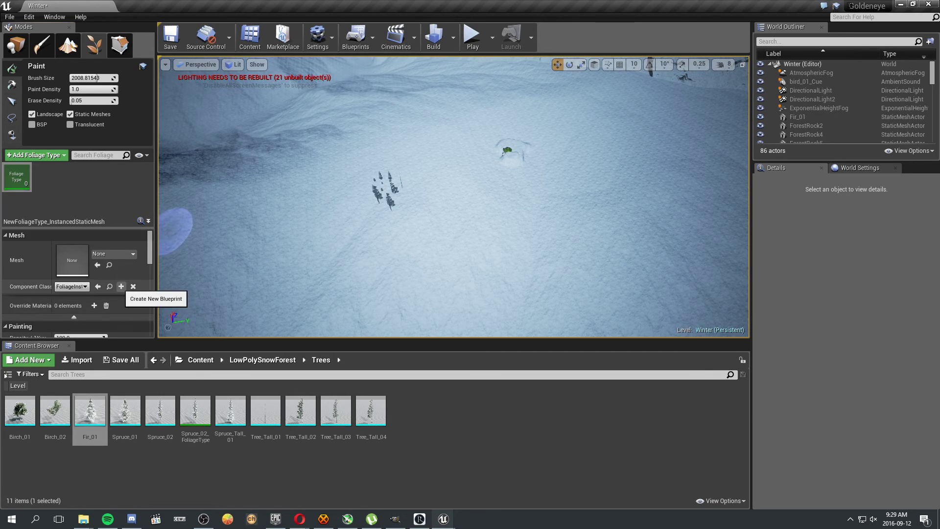
pyautogui.click(121, 286)
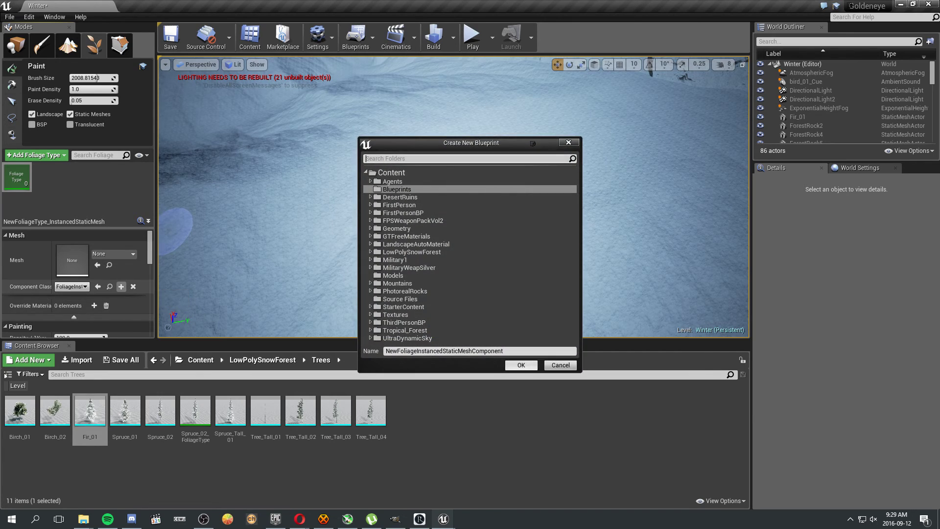
pyautogui.press('Return')
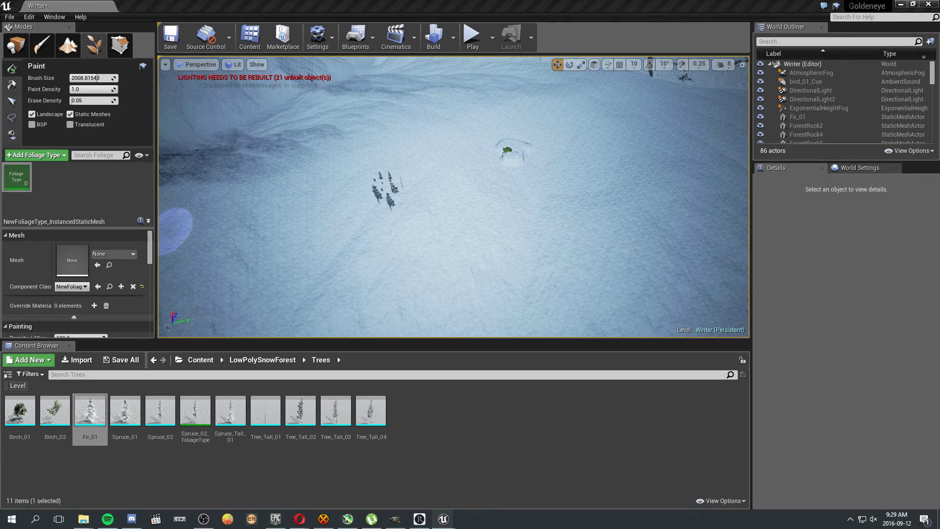
# Step: Remove the empty foliage type, add the Fir_01 mesh as a foliage type instead, and select it
pyautogui.click(17, 177)
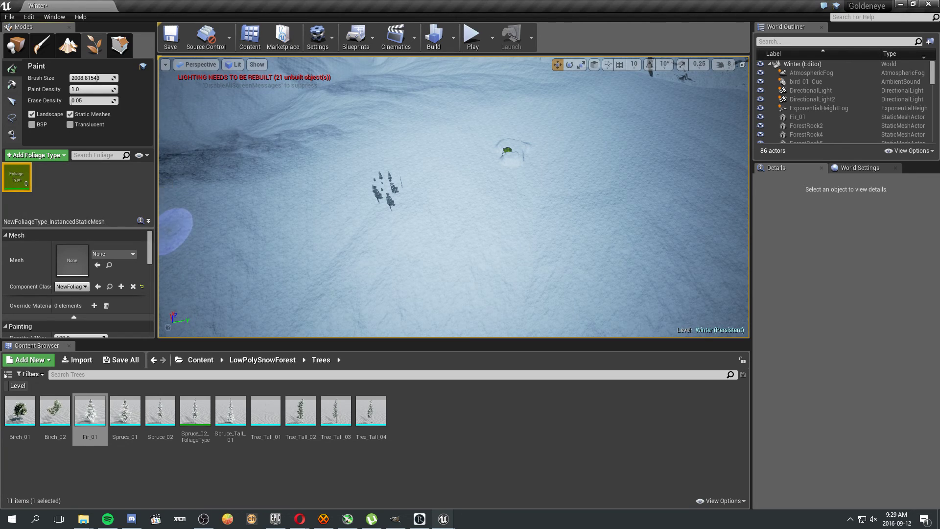
pyautogui.press('Delete')
pyautogui.moveTo(90, 411)
pyautogui.mouseDown()
pyautogui.moveTo(105, 316)
pyautogui.moveTo(76, 201)
pyautogui.mouseUp()
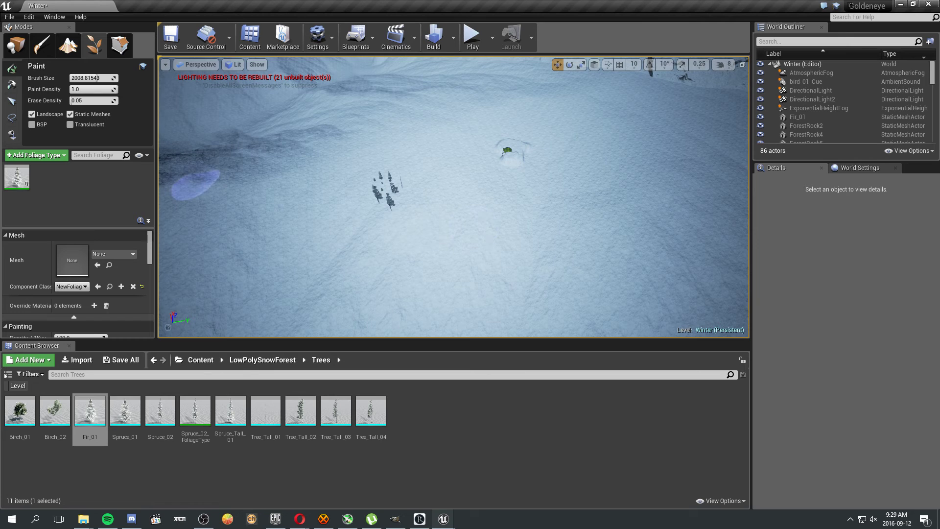
pyautogui.click(16, 178)
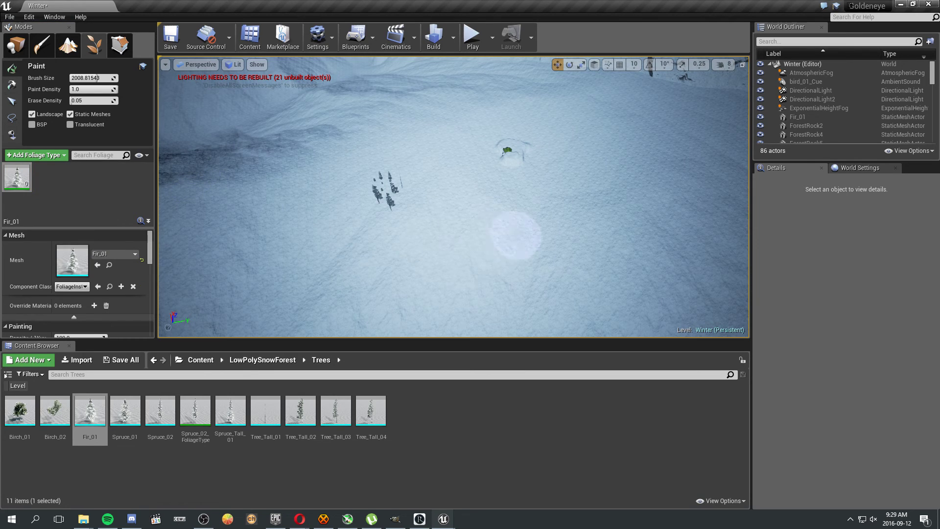
# Step: Examine the cleared snowfield and the hand-placed tree group, toggling foliage placement on the landscape off and back on
pyautogui.press('w')
pyautogui.moveTo(419, 232)
pyautogui.mouseDown(button='right')
pyautogui.moveTo(468, 218)
pyautogui.moveTo(482, 167)
pyautogui.moveTo(421, 183)
pyautogui.moveTo(392, 161)
pyautogui.moveTo(308, 169)
pyautogui.mouseUp(button='right')
pyautogui.press('s')
pyautogui.press('w')
pyautogui.press('a')
pyautogui.moveTo(472, 230); pyautogui.dragTo(482, 231, button='right')
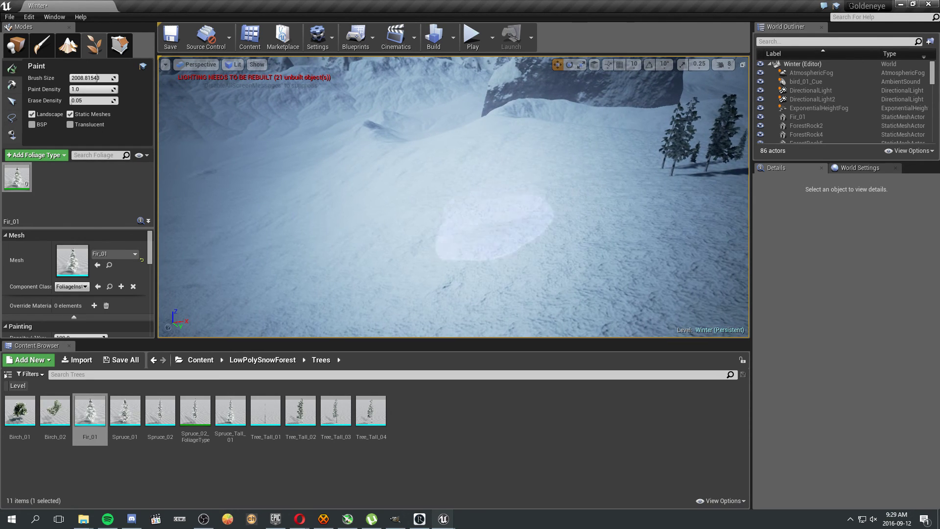
pyautogui.click(32, 115)
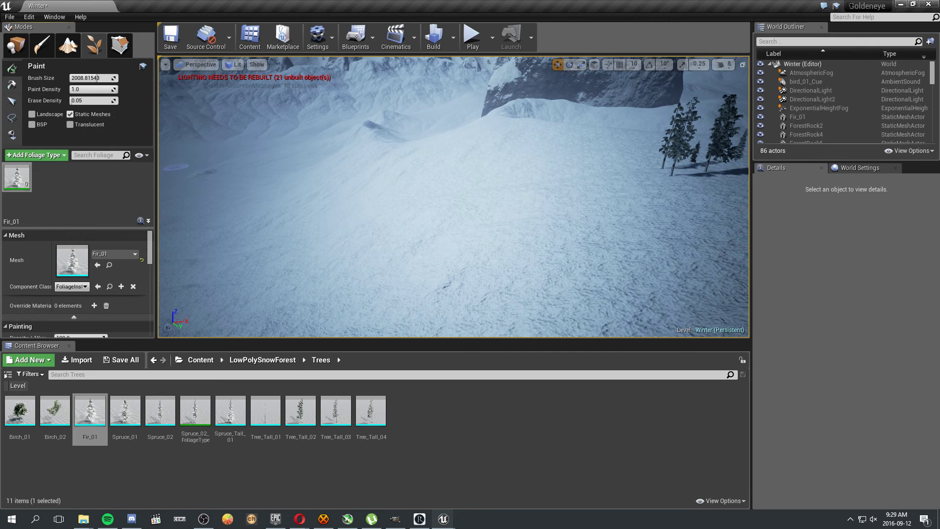
pyautogui.click(32, 115)
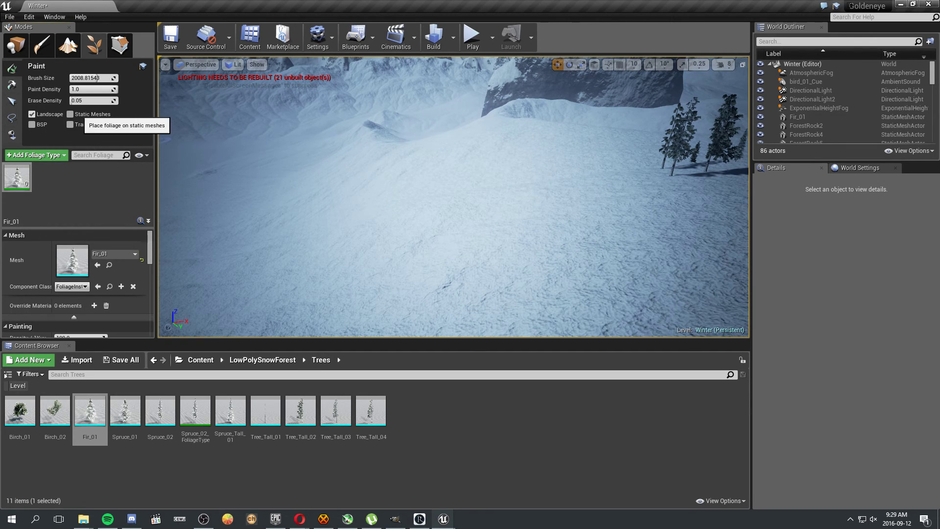
pyautogui.moveTo(472, 274)
pyautogui.mouseDown(button='right')
pyautogui.moveTo(612, 274)
pyautogui.moveTo(602, 259)
pyautogui.mouseUp(button='right')
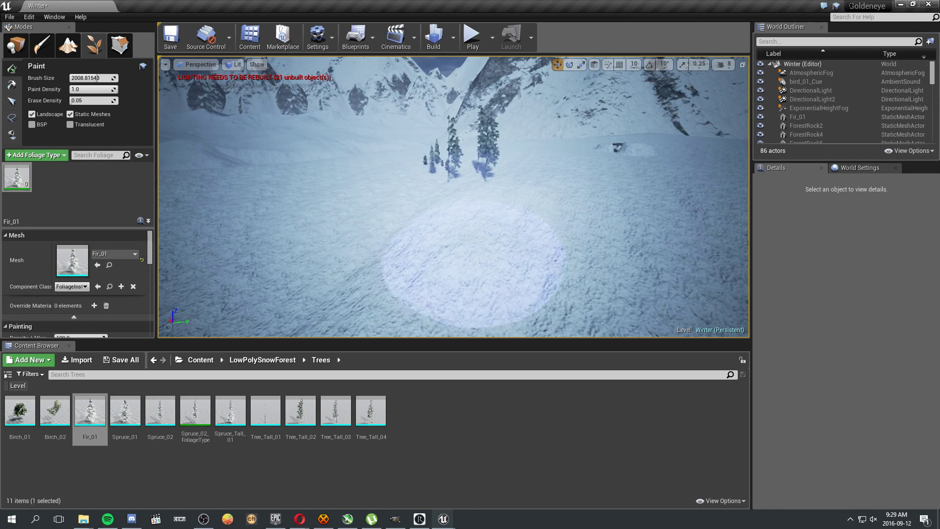
pyautogui.press('w')
pyautogui.moveTo(315, 260)
pyautogui.mouseDown(button='right')
pyautogui.moveTo(315, 196)
pyautogui.moveTo(456, 196)
pyautogui.moveTo(460, 260)
pyautogui.mouseUp(button='right')
pyautogui.press('s')
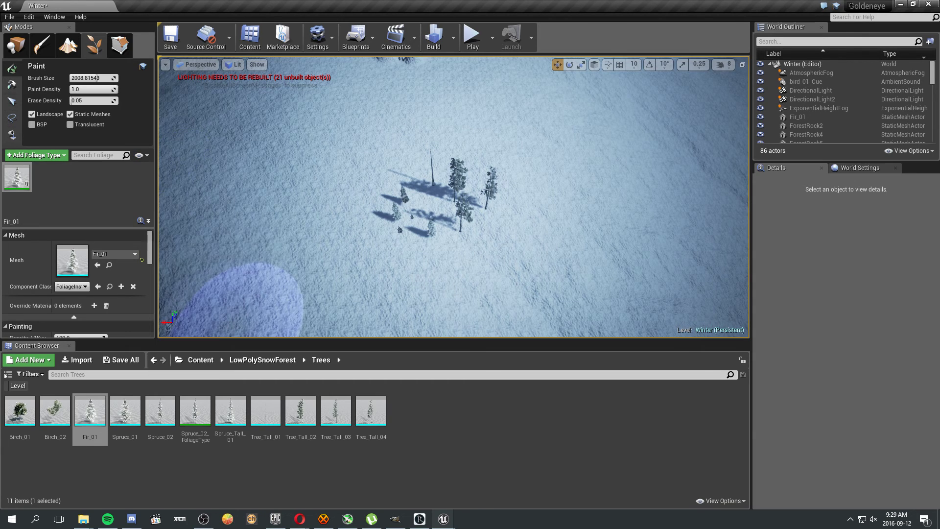
# Step: Browse the LandscapeAutoMaterial folder and its Meshes and Water subfolders for assets, and return to the Content folder
pyautogui.click(201, 360)
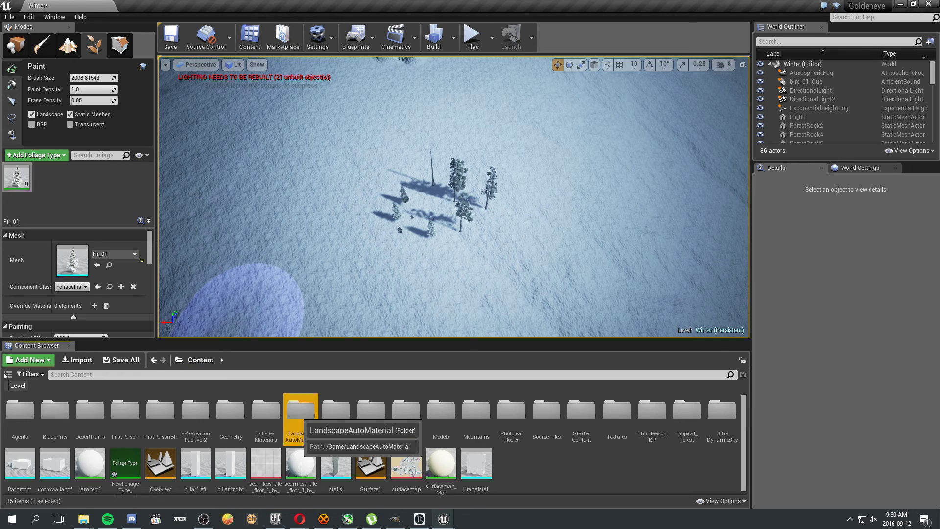
pyautogui.doubleClick(300, 409)
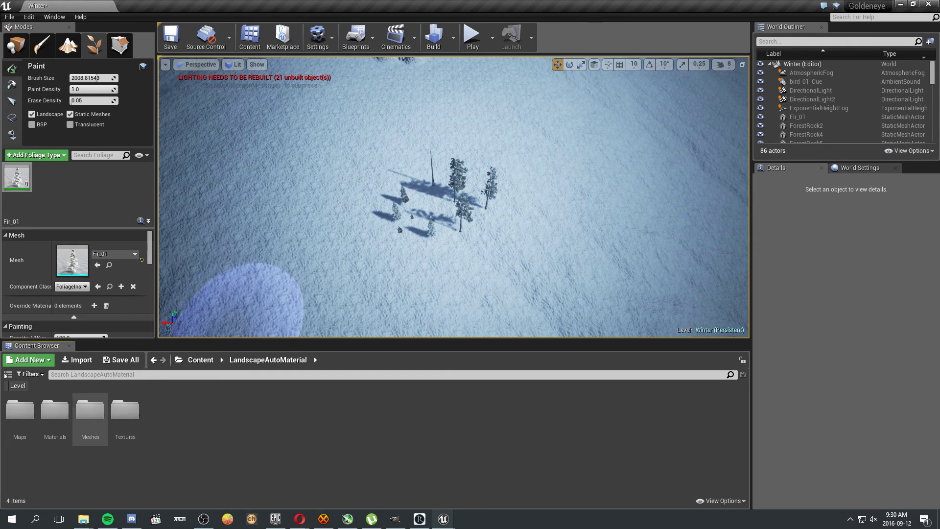
pyautogui.doubleClick(90, 410)
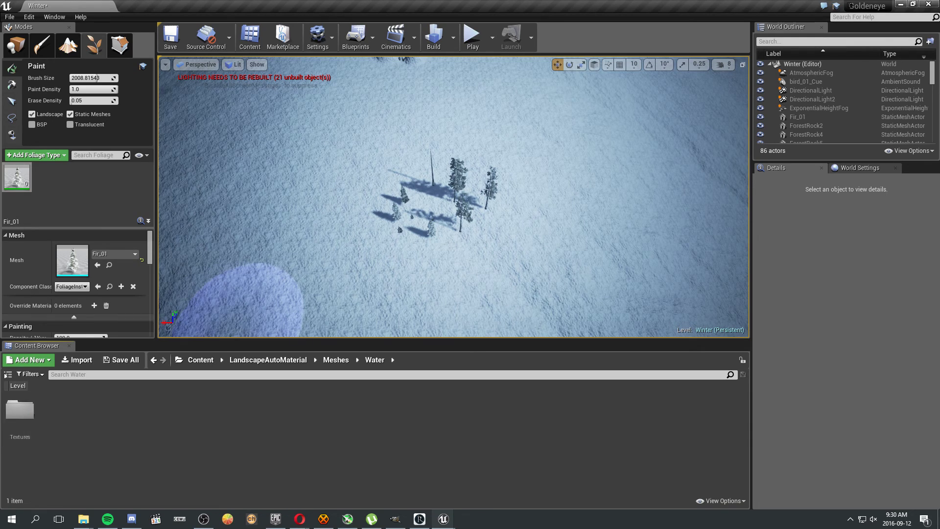
pyautogui.click(267, 360)
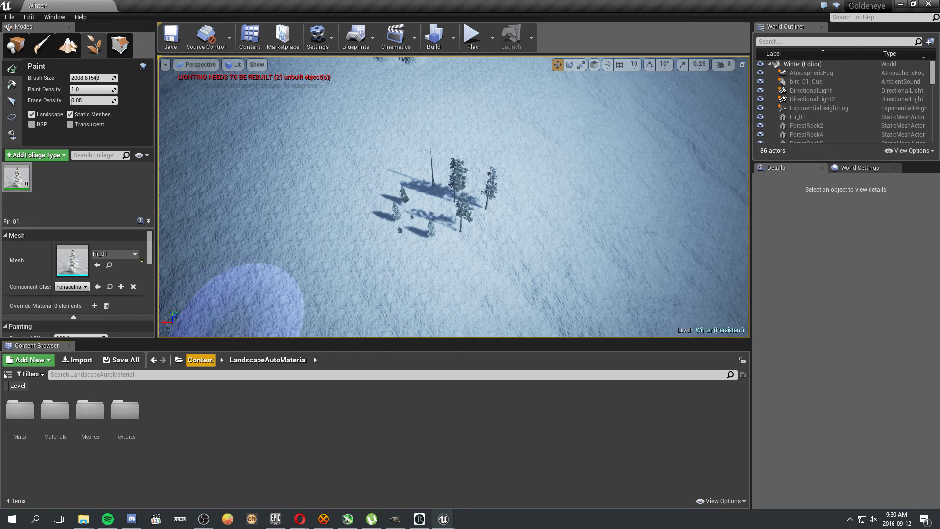
pyautogui.click(201, 360)
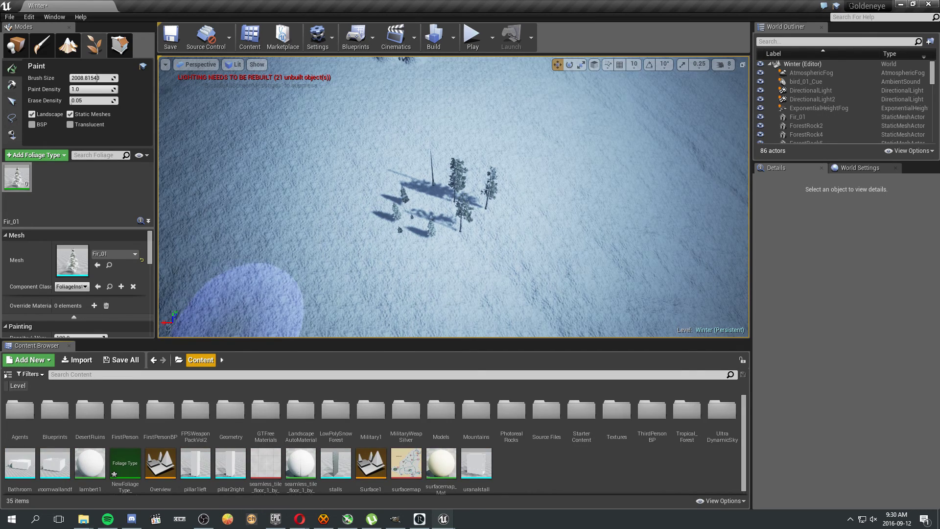
# Step: Switch to the Epic Games Launcher, add Landscape Auto Material to the Goldeneye project using version 4.11, and return to the editor
pyautogui.moveTo(235, 313)
pyautogui.mouseDown(button='right')
pyautogui.moveTo(265, 147)
pyautogui.moveTo(257, 162)
pyautogui.mouseUp(button='right')
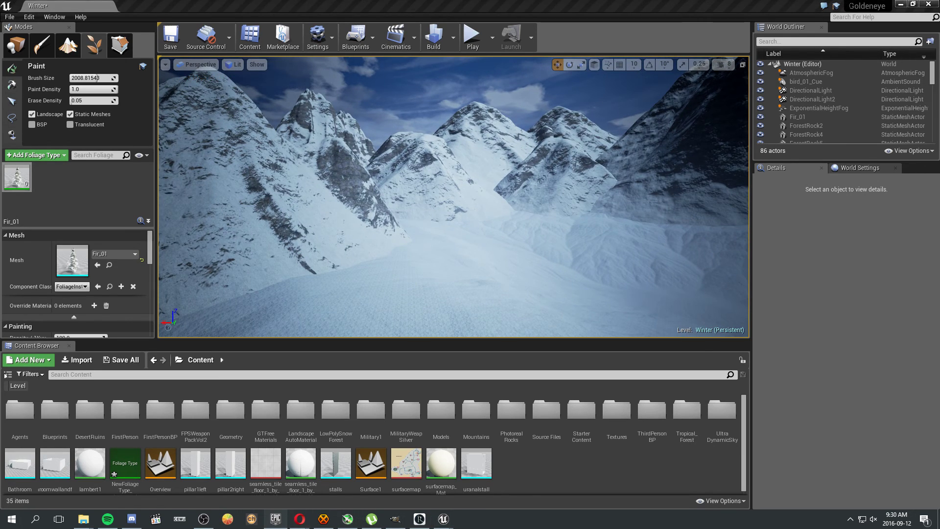
pyautogui.click(276, 519)
pyautogui.scroll(-5, 534, 334)
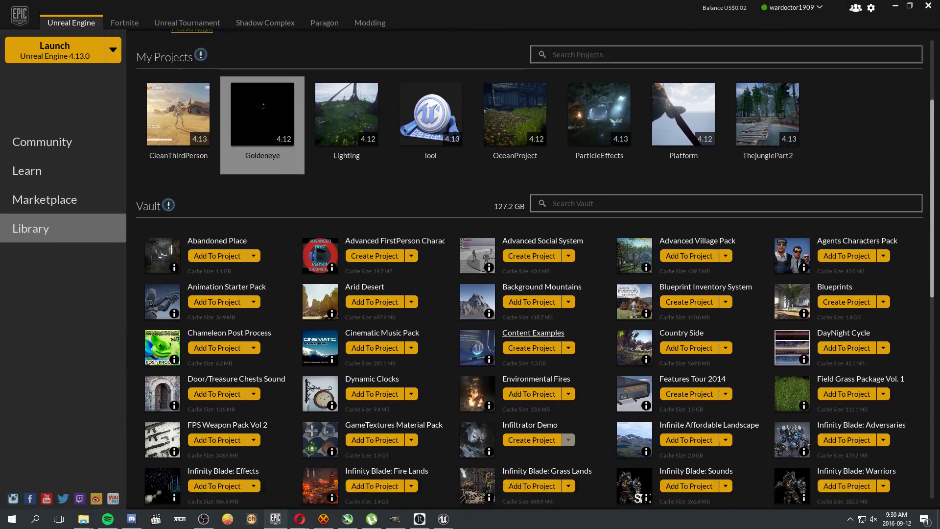
pyautogui.scroll(-5, 534, 269)
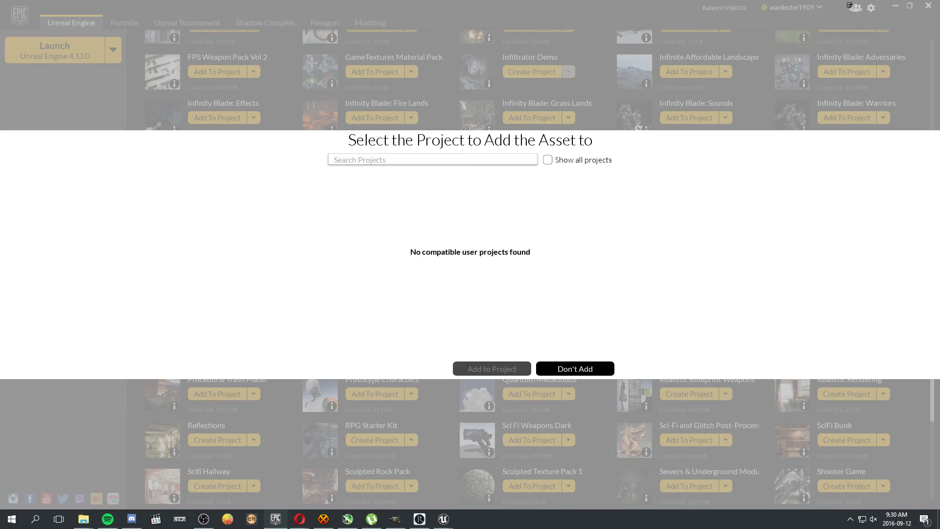
pyautogui.click(548, 160)
pyautogui.click(456, 215)
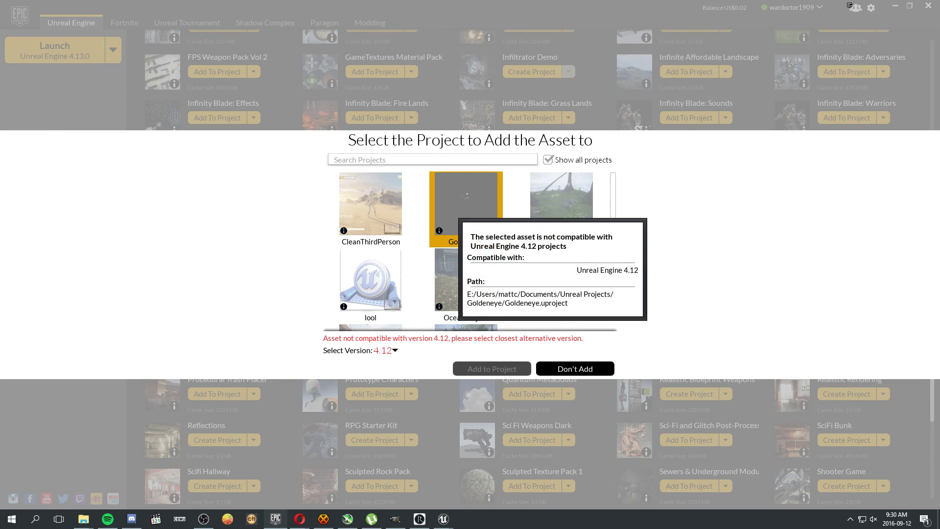
pyautogui.click(387, 350)
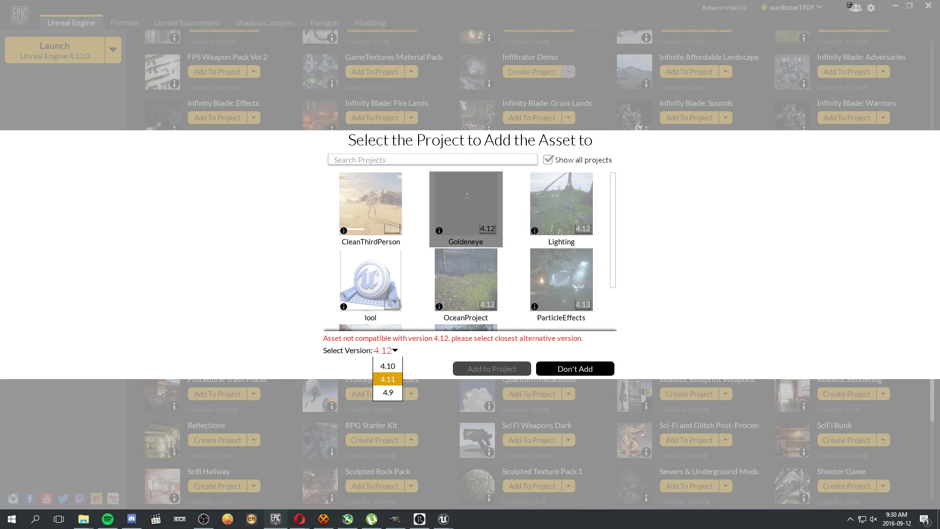
pyautogui.click(388, 379)
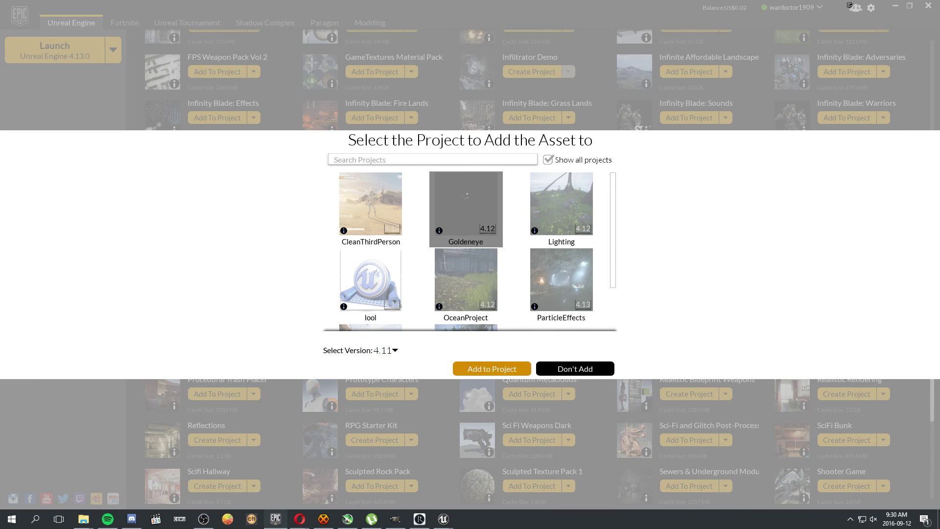
pyautogui.click(492, 368)
pyautogui.click(508, 279)
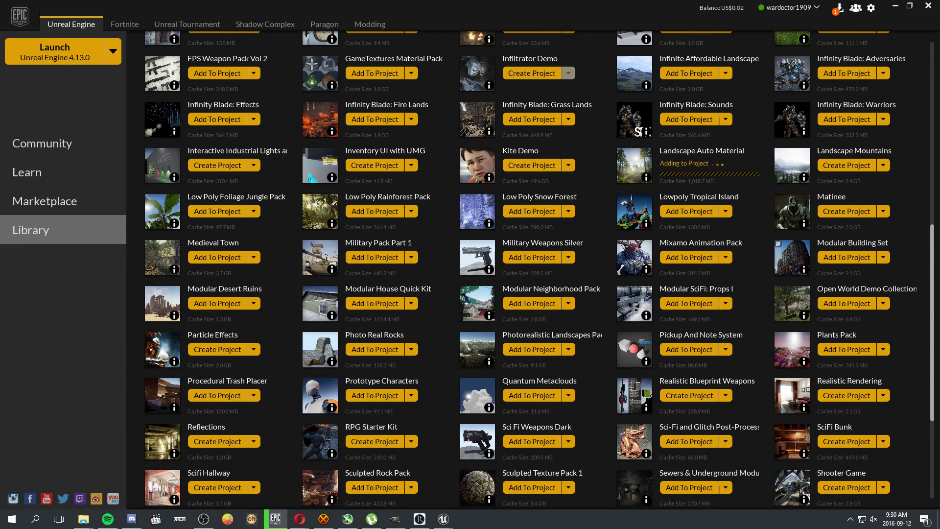
pyautogui.click(895, 6)
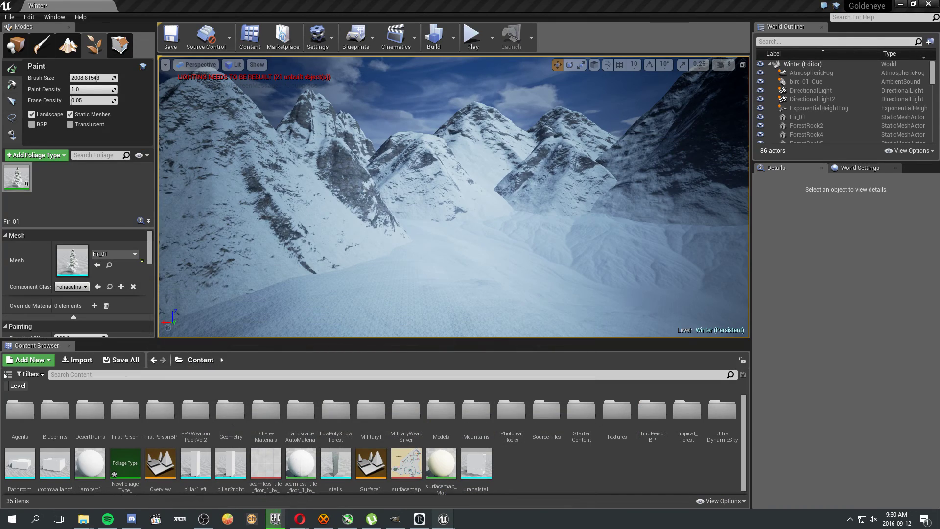
# Step: Duplicate the flat rock ForestRock12 on the snowfield in Place mode and set the copy to one side of it
pyautogui.moveTo(453, 196)
pyautogui.mouseDown(button='right')
pyautogui.moveTo(512, 230)
pyautogui.moveTo(451, 191)
pyautogui.moveTo(475, 240)
pyautogui.moveTo(509, 216)
pyautogui.moveTo(548, 205)
pyautogui.moveTo(456, 213)
pyautogui.mouseUp(button='right')
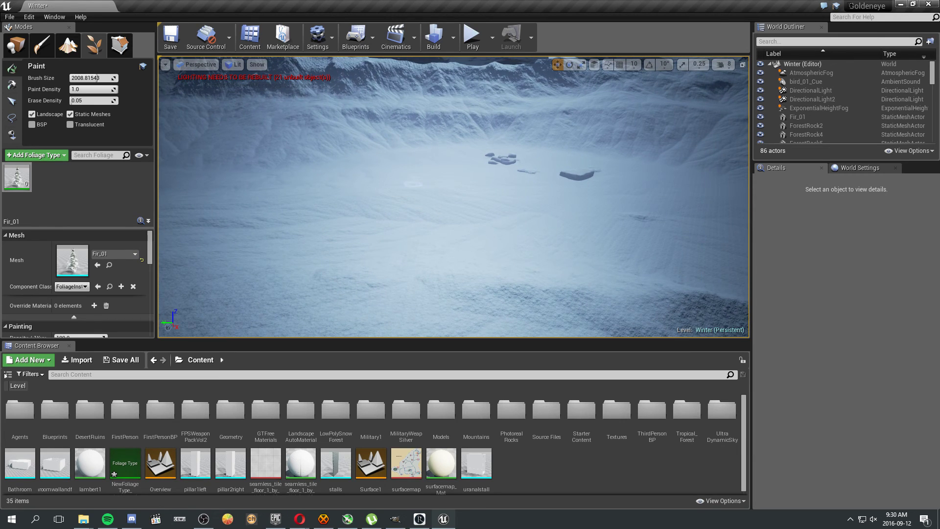
pyautogui.hotkey('shift', '1')
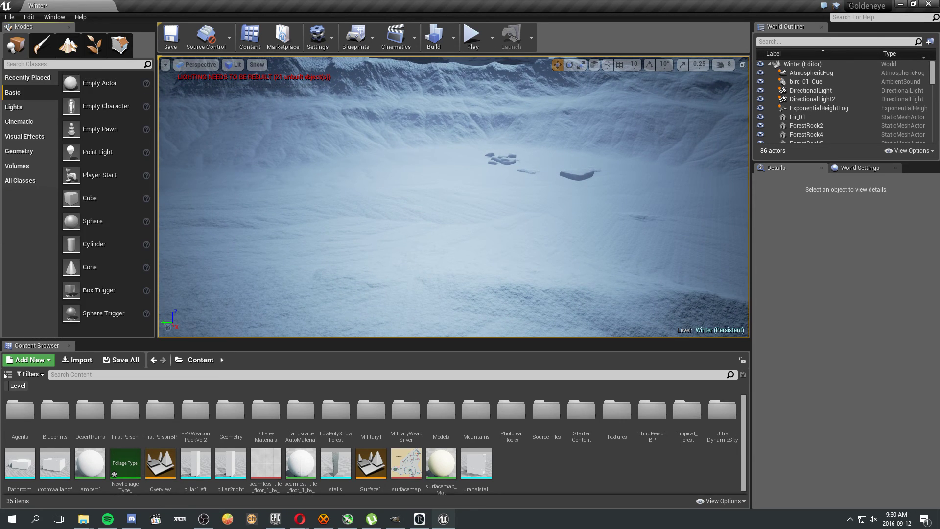
pyautogui.click(577, 176)
pyautogui.keyDown('alt'); pyautogui.moveTo(550, 182); pyautogui.dragTo(444, 186); pyautogui.keyUp('alt')
pyautogui.press('e')
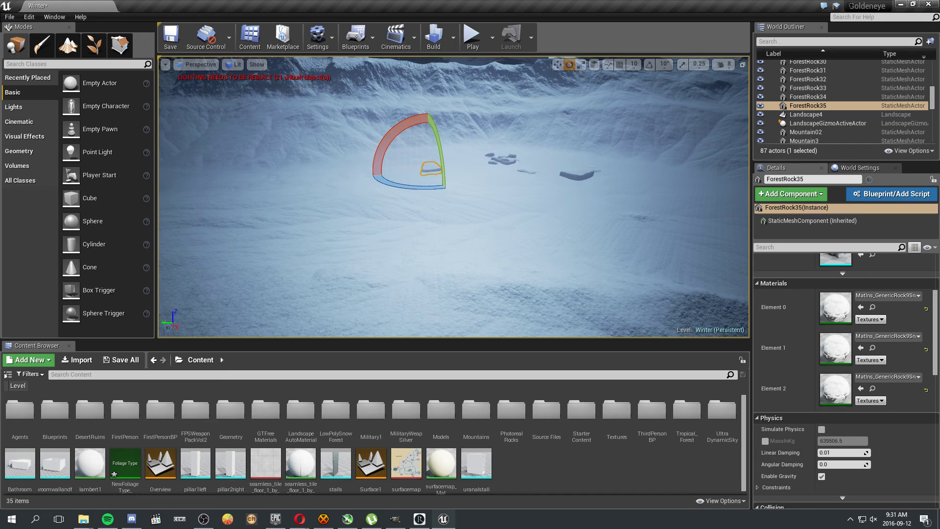
# Step: Move the original ForestRock12 across the snowfield to the nearer open slope and adjust its height above the snow
pyautogui.click(577, 175)
pyautogui.press('r')
pyautogui.moveTo(578, 176); pyautogui.dragTo(194, 278)
pyautogui.moveTo(277, 230); pyautogui.dragTo(281, 188)
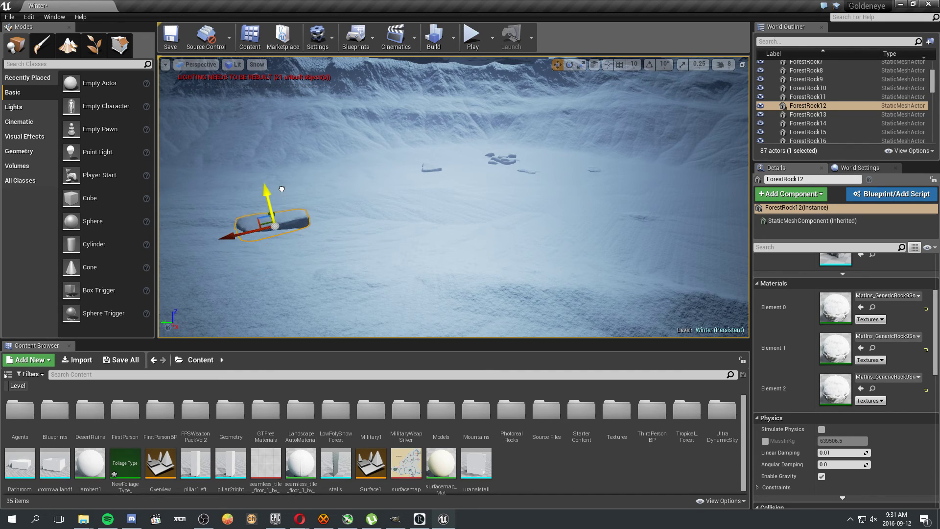
pyautogui.moveTo(281, 189); pyautogui.dragTo(186, 196, button='right')
pyautogui.moveTo(454, 197); pyautogui.dragTo(406, 171, button='right')
pyautogui.press('a')
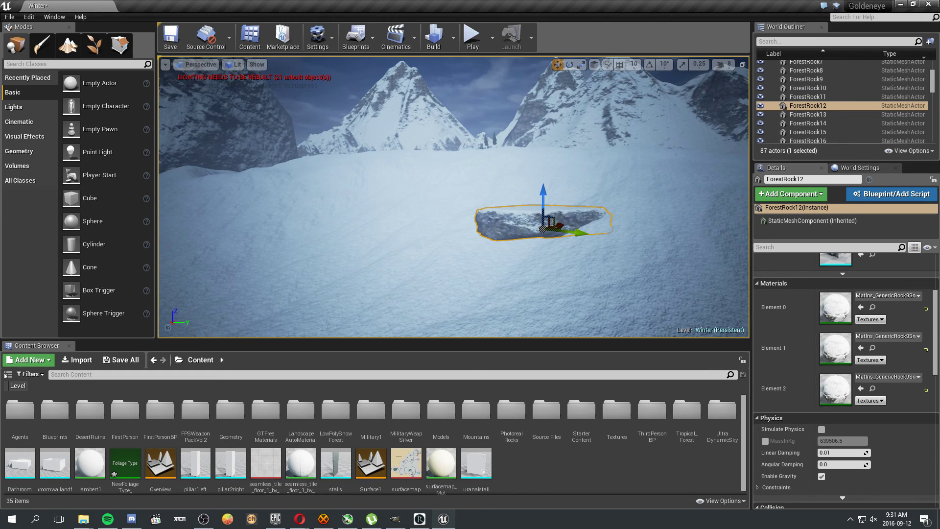
# Step: Scale ForestRock12 up in height, width and depth to form a large boulder wall
pyautogui.press('r')
pyautogui.moveTo(542, 191); pyautogui.dragTo(543, 141)
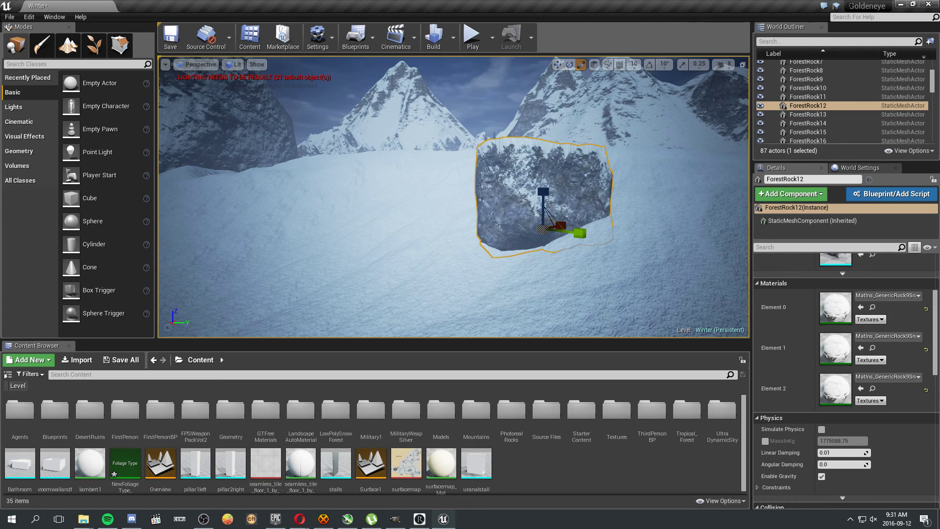
pyautogui.moveTo(579, 233); pyautogui.dragTo(639, 235)
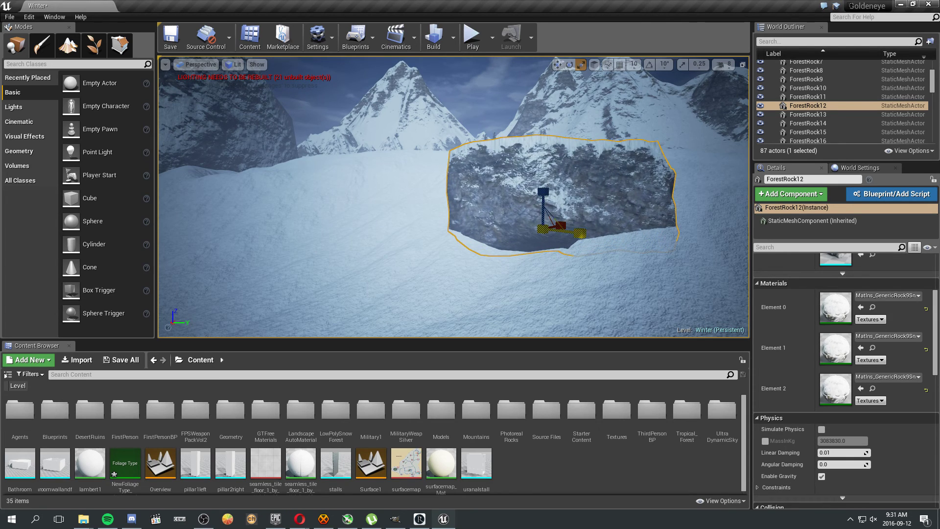
pyautogui.moveTo(561, 225); pyautogui.dragTo(595, 218)
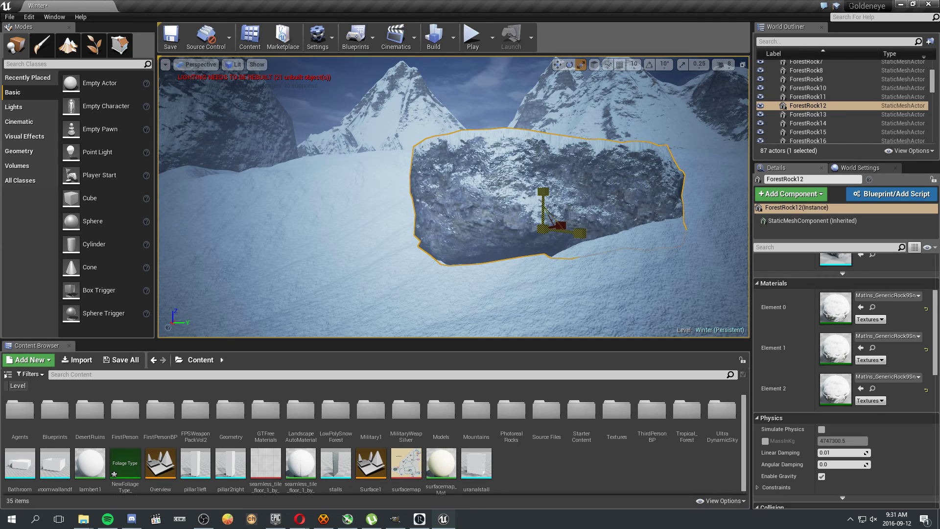
# Step: Duplicate the enlarged boulder, place the copy next to it at a different rotation, and lower it into the snow
pyautogui.moveTo(453, 197); pyautogui.dragTo(465, 208)
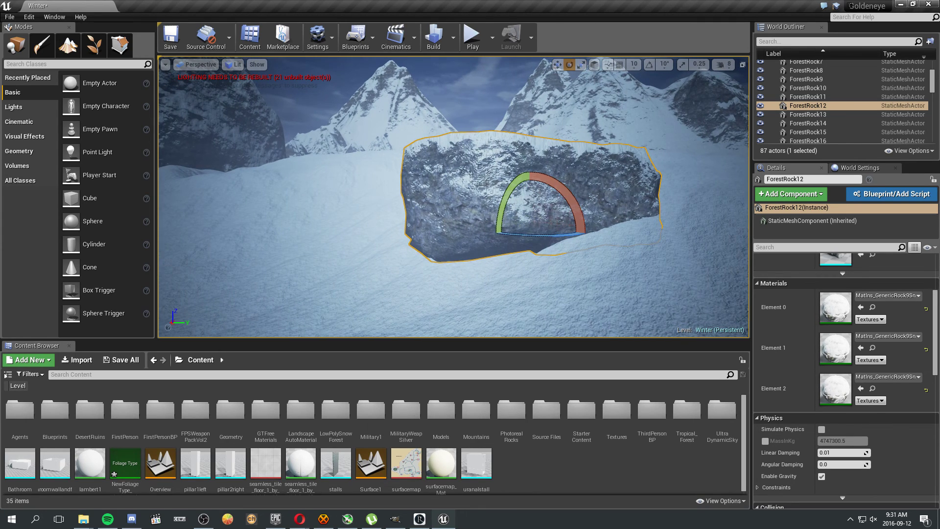
pyautogui.keyDown('alt'); pyautogui.moveTo(559, 235); pyautogui.dragTo(421, 228); pyautogui.keyUp('alt')
pyautogui.press('r')
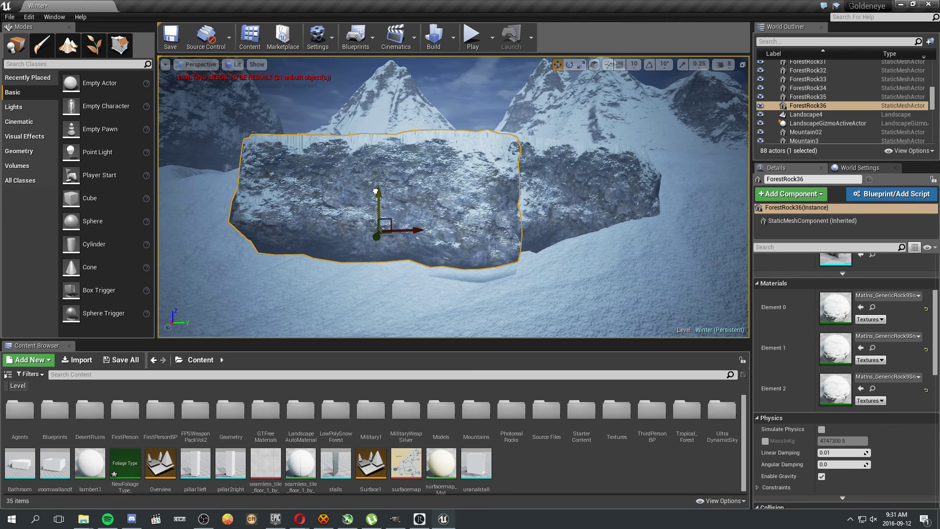
pyautogui.moveTo(375, 191); pyautogui.dragTo(377, 214)
pyautogui.press('Escape')
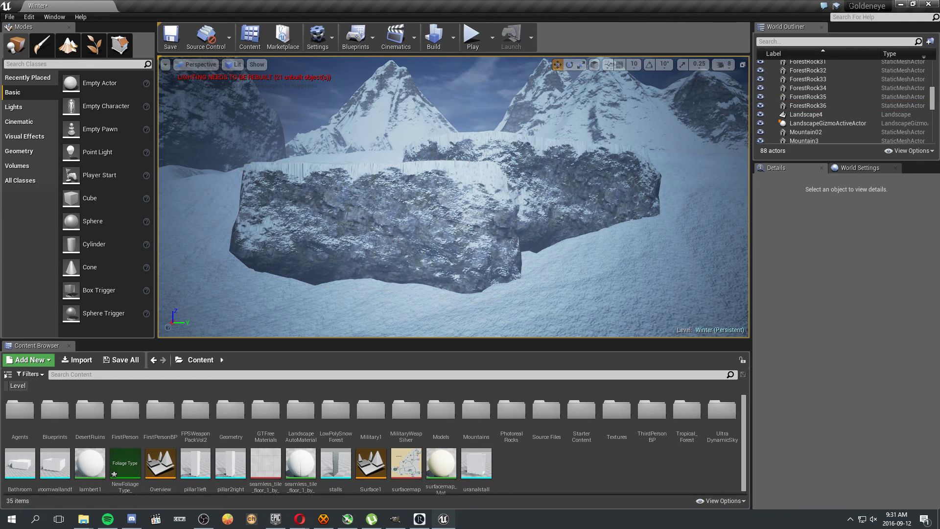
# Step: Duplicate another enlarged boulder to add a third rock at the end of the row
pyautogui.moveTo(377, 214); pyautogui.dragTo(431, 254, button='right')
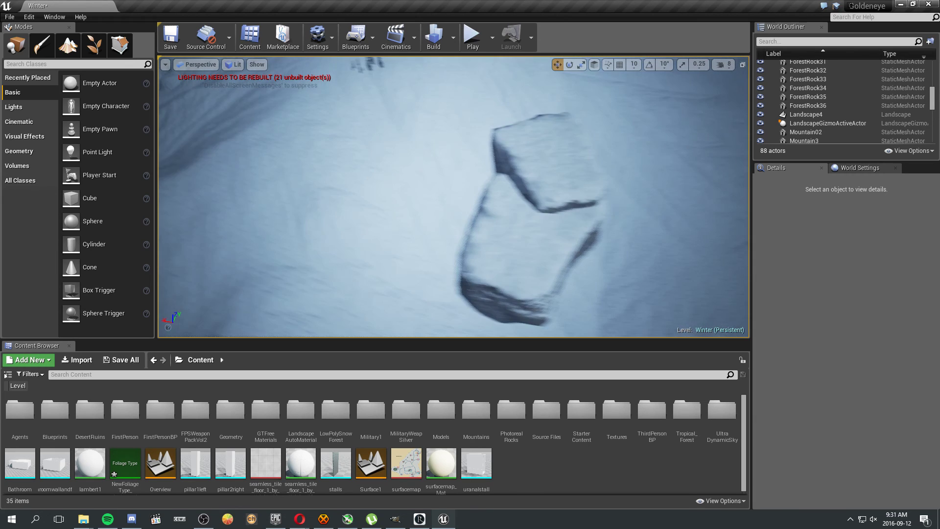
pyautogui.moveTo(370, 272); pyautogui.dragTo(412, 259, button='right')
pyautogui.click(468, 255)
pyautogui.moveTo(467, 255); pyautogui.dragTo(387, 292, button='right')
pyautogui.keyDown('alt'); pyautogui.moveTo(536, 218); pyautogui.dragTo(322, 245); pyautogui.keyUp('alt')
pyautogui.press('e')
pyautogui.press('Escape')
pyautogui.moveTo(322, 245); pyautogui.dragTo(218, 231, button='right')
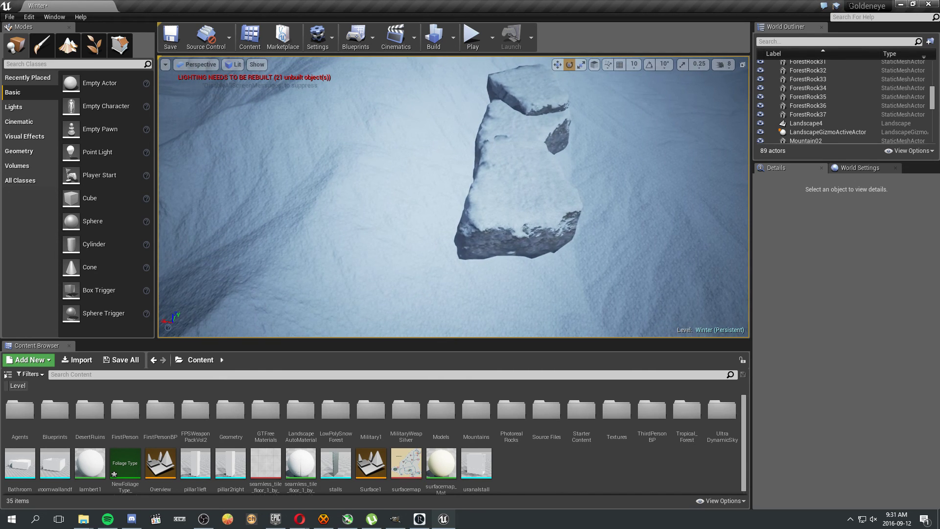
# Step: Select the three large boulders together and duplicate the group twice to extend the rock wall
pyautogui.click(514, 216)
pyautogui.moveTo(514, 216); pyautogui.dragTo(396, 220, button='right')
pyautogui.keyDown('ctrl'); pyautogui.click(595, 220); pyautogui.keyUp('ctrl')
pyautogui.keyDown('ctrl'); pyautogui.click(661, 210); pyautogui.keyUp('ctrl')
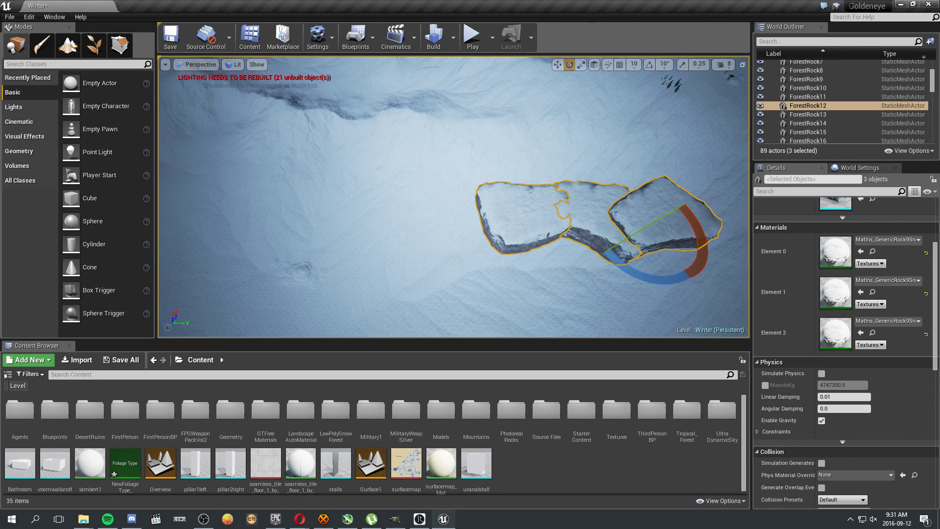
pyautogui.moveTo(662, 211); pyautogui.dragTo(720, 210, button='right')
pyautogui.press('r')
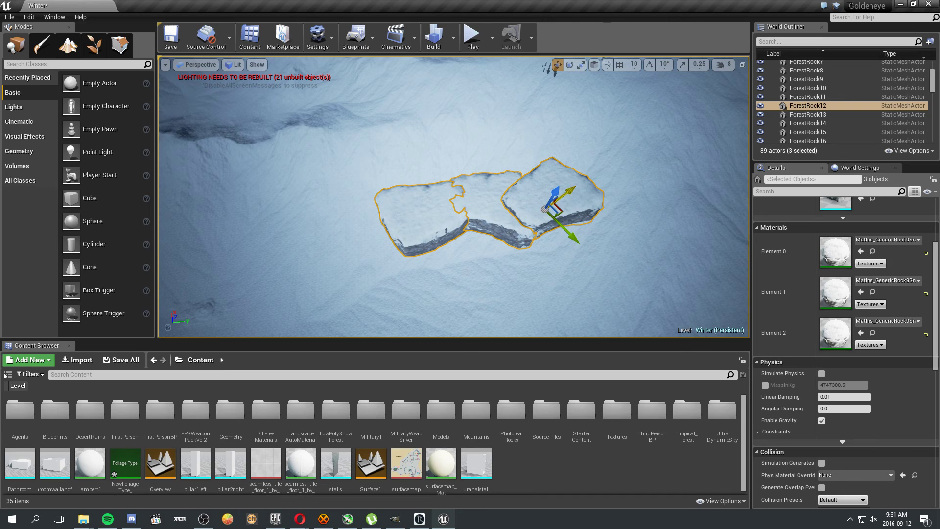
pyautogui.keyDown('alt'); pyautogui.moveTo(569, 192); pyautogui.dragTo(347, 304); pyautogui.keyUp('alt')
# Step: Rotate the last three boulder copies and move them against the end of the rock wall
pyautogui.press('e')
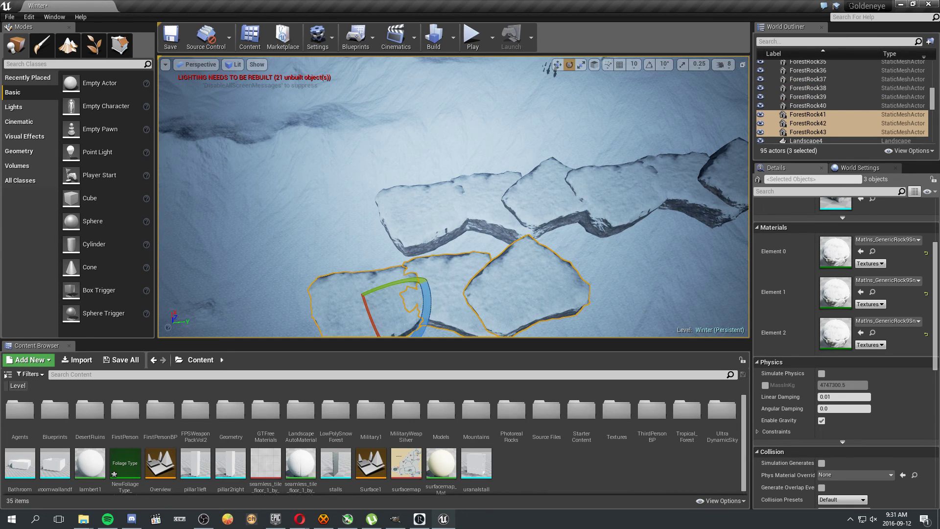
pyautogui.moveTo(427, 299); pyautogui.dragTo(430, 281)
pyautogui.press('r')
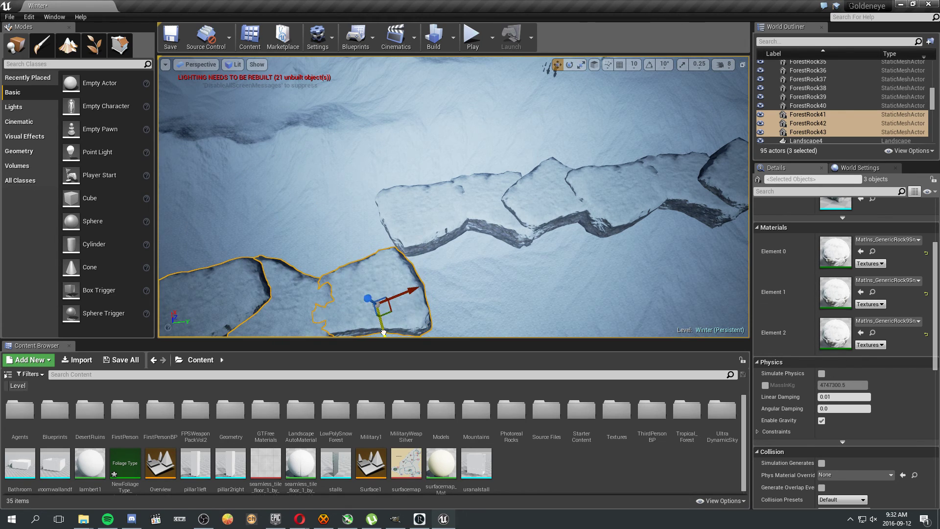
pyautogui.moveTo(384, 333); pyautogui.dragTo(372, 267)
pyautogui.press('Escape')
# Step: Select ForestRock41, ForestRock42 and ForestRock43 together, shift them sideways in line with the wall, and lower them
pyautogui.moveTo(372, 267); pyautogui.dragTo(455, 250, button='right')
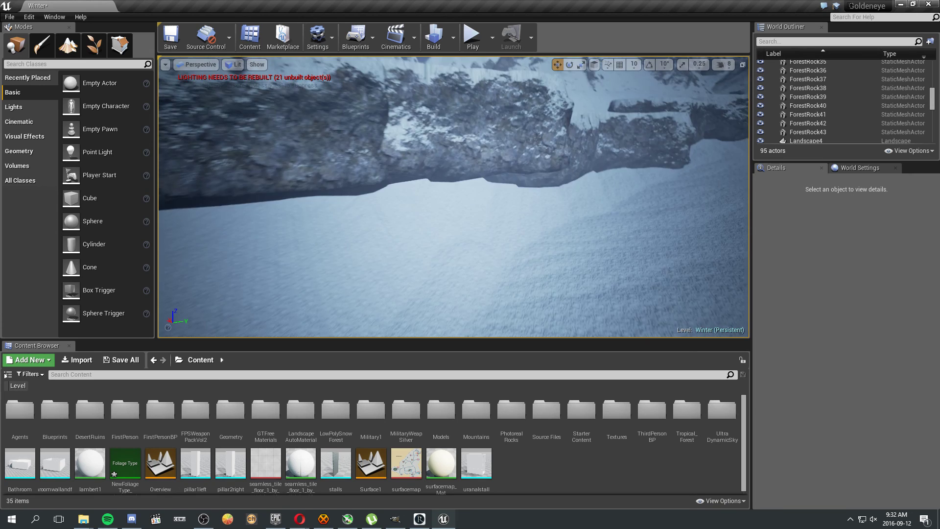
pyautogui.moveTo(372, 225)
pyautogui.mouseDown(button='right')
pyautogui.moveTo(375, 215)
pyautogui.moveTo(378, 234)
pyautogui.mouseUp(button='right')
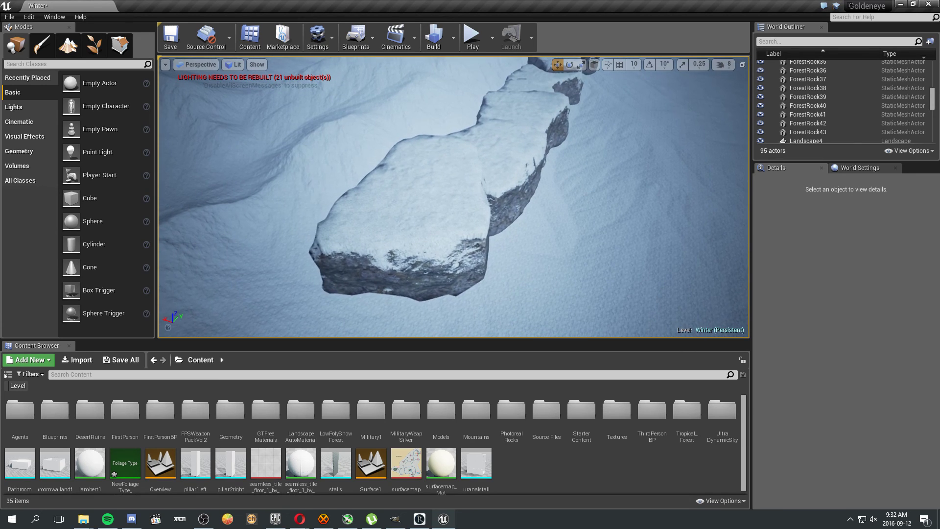
pyautogui.click(402, 215)
pyautogui.keyDown('ctrl'); pyautogui.click(461, 184); pyautogui.keyUp('ctrl')
pyautogui.keyDown('ctrl'); pyautogui.click(524, 118); pyautogui.keyUp('ctrl')
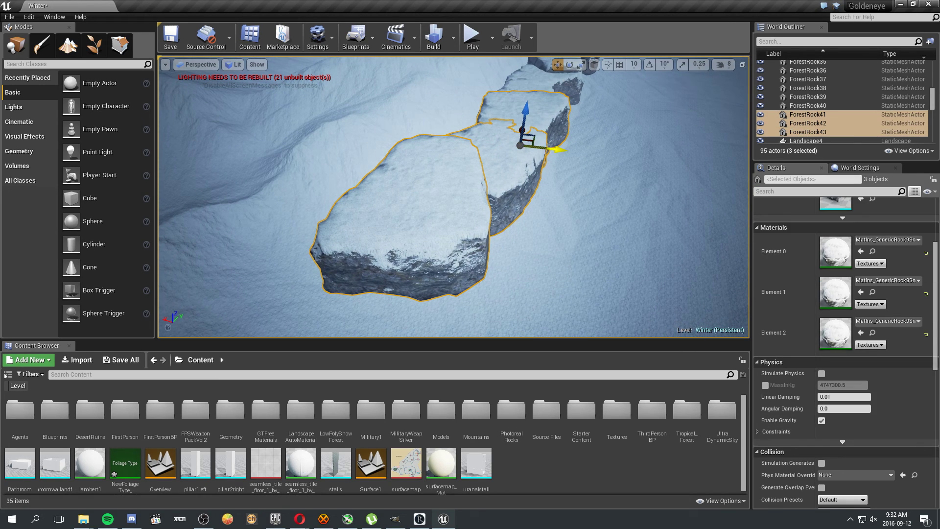
pyautogui.moveTo(548, 138); pyautogui.dragTo(489, 137)
pyautogui.moveTo(459, 109); pyautogui.dragTo(456, 137)
# Step: Lower ForestRock41 and ForestRock42 individually so the end of the wall steps down into the snow
pyautogui.click(346, 246)
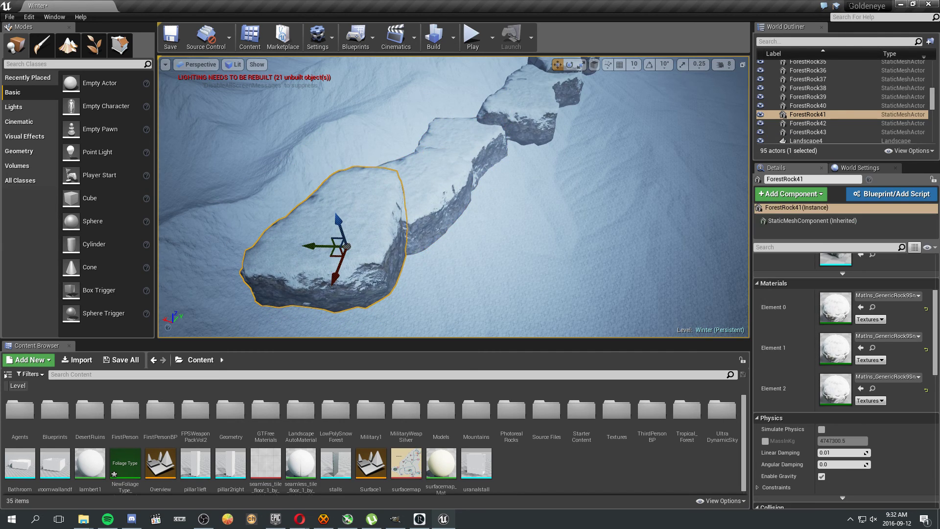
pyautogui.moveTo(346, 224); pyautogui.dragTo(353, 247)
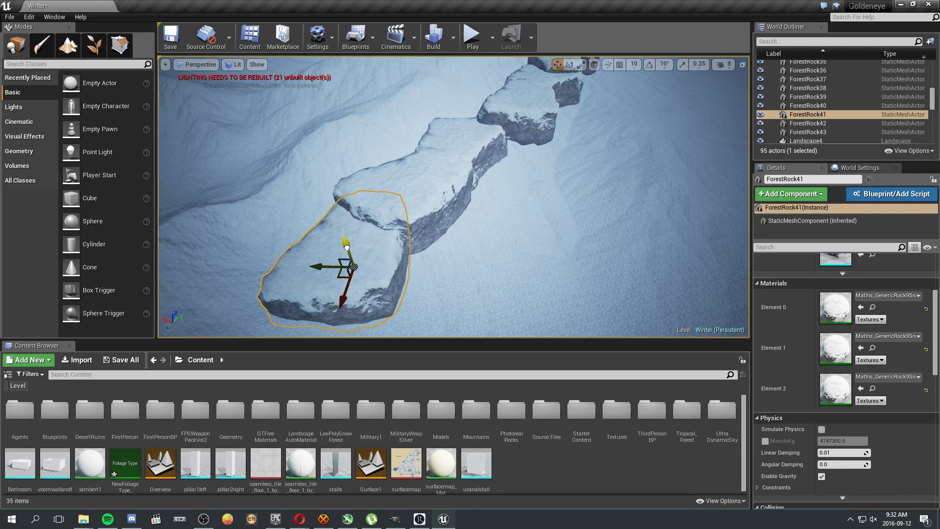
pyautogui.click(412, 207)
pyautogui.moveTo(407, 179); pyautogui.dragTo(408, 186)
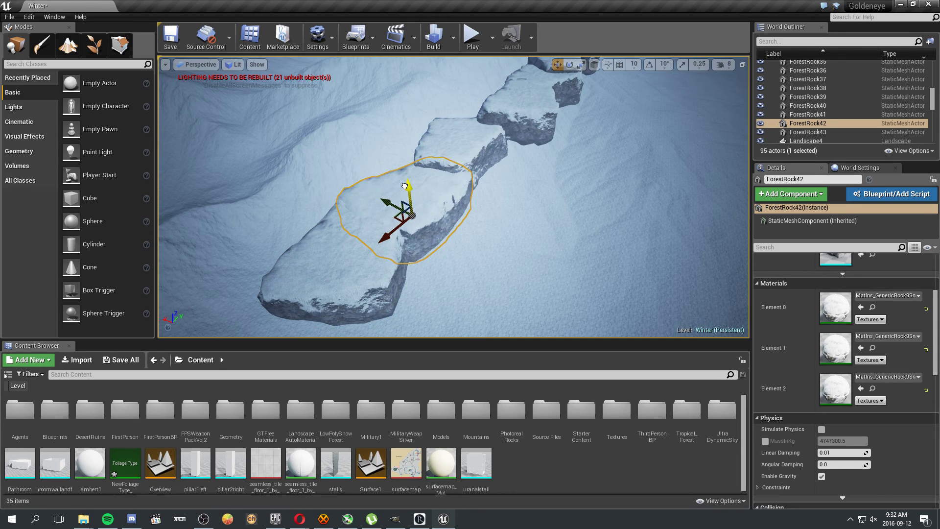
pyautogui.press('Escape')
pyautogui.moveTo(408, 186); pyautogui.dragTo(342, 188, button='right')
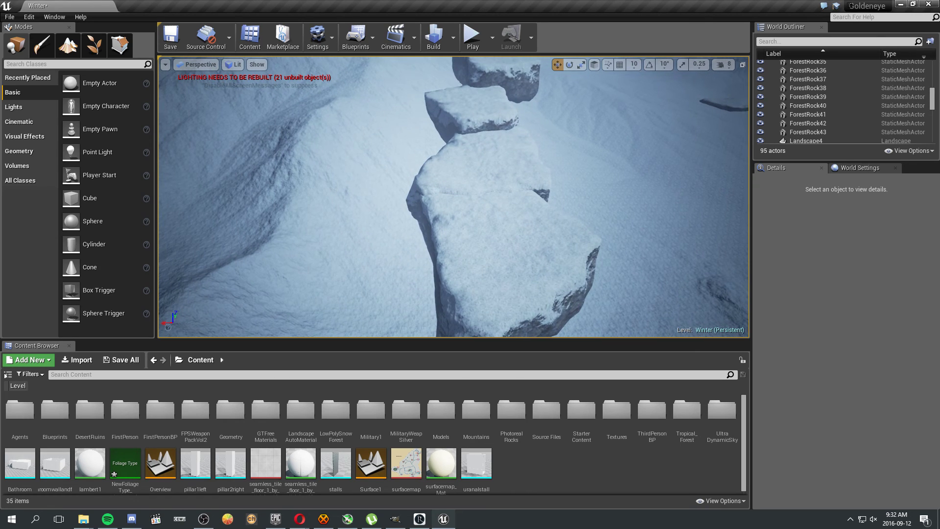
# Step: Set up landscape sculpting with the Flatten tool and a brush size of about 2044.6
pyautogui.click(68, 44)
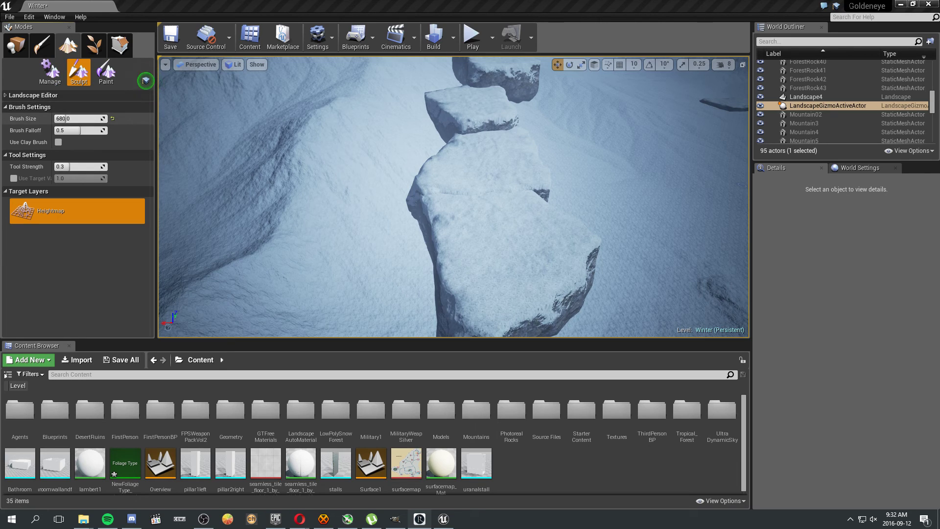
pyautogui.click(33, 95)
pyautogui.click(22, 120)
pyautogui.click(60, 198)
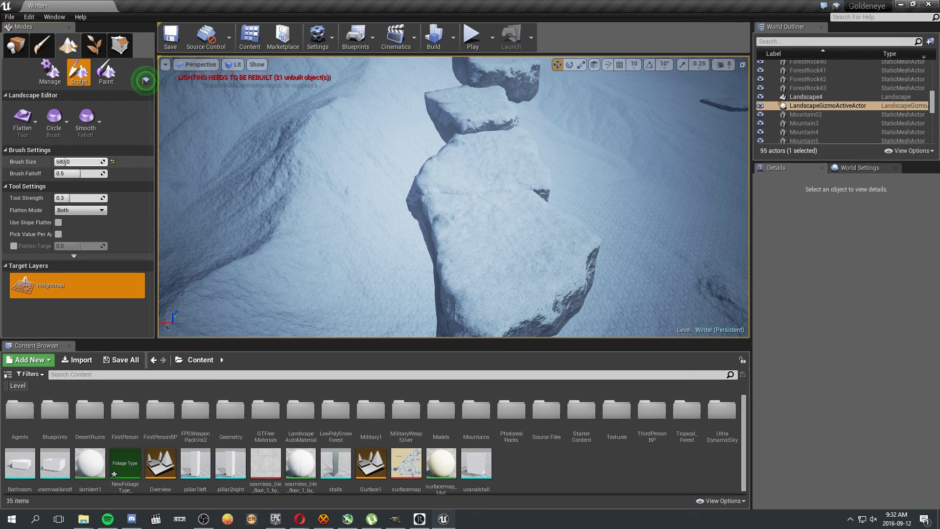
pyautogui.moveTo(82, 161); pyautogui.dragTo(85, 162)
pyautogui.click(145, 80)
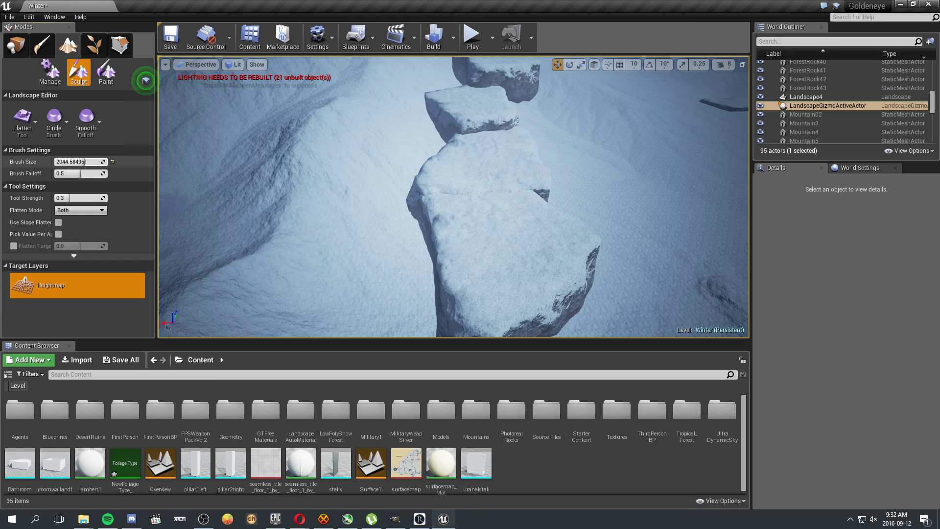
# Step: Set the Flatten brush size to about 5697.7 and flatten the snow along the back of the rock wall
pyautogui.moveTo(387, 289)
pyautogui.mouseDown()
pyautogui.moveTo(303, 264)
pyautogui.moveTo(338, 277)
pyautogui.mouseUp()
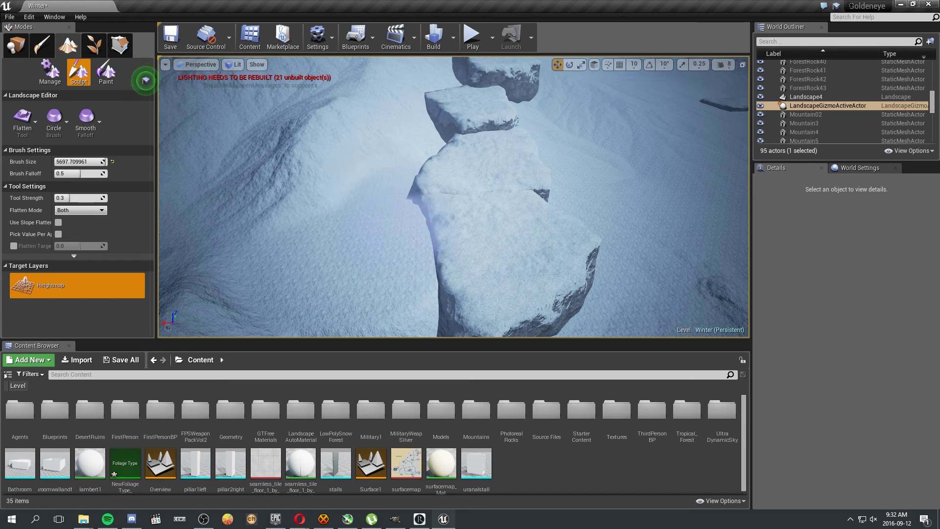
pyautogui.moveTo(280, 188)
pyautogui.mouseDown()
pyautogui.moveTo(382, 216)
pyautogui.moveTo(391, 264)
pyautogui.moveTo(377, 279)
pyautogui.mouseUp()
pyautogui.moveTo(421, 206)
pyautogui.mouseDown(button='right')
pyautogui.moveTo(294, 181)
pyautogui.moveTo(301, 181)
pyautogui.mouseUp(button='right')
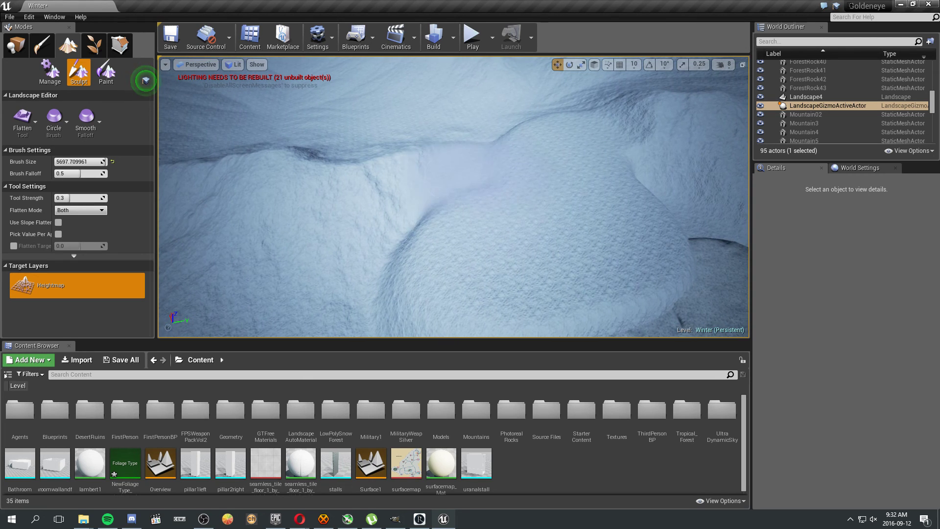
pyautogui.moveTo(431, 177); pyautogui.dragTo(372, 259)
pyautogui.moveTo(372, 260); pyautogui.dragTo(467, 252, button='right')
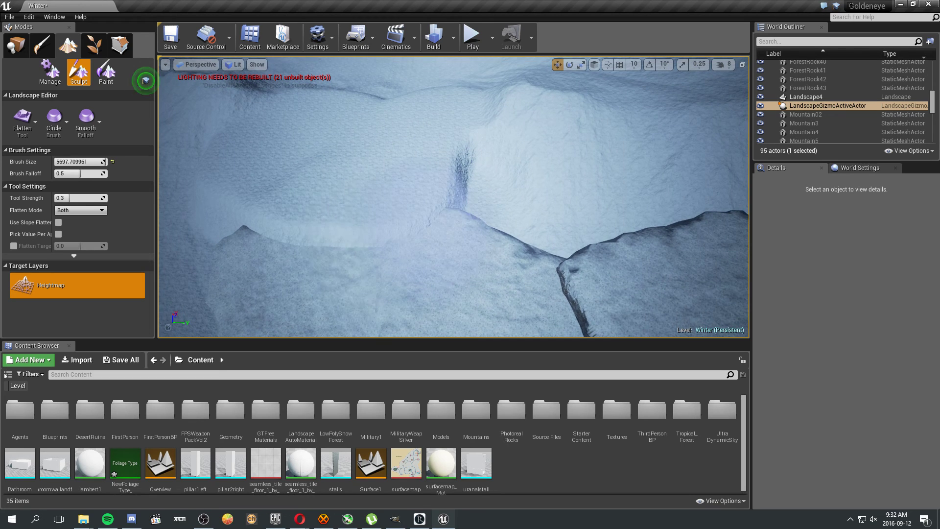
pyautogui.moveTo(368, 259)
pyautogui.mouseDown()
pyautogui.moveTo(314, 260)
pyautogui.moveTo(462, 245)
pyautogui.moveTo(544, 210)
pyautogui.moveTo(563, 196)
pyautogui.moveTo(573, 142)
pyautogui.moveTo(664, 193)
pyautogui.mouseUp()
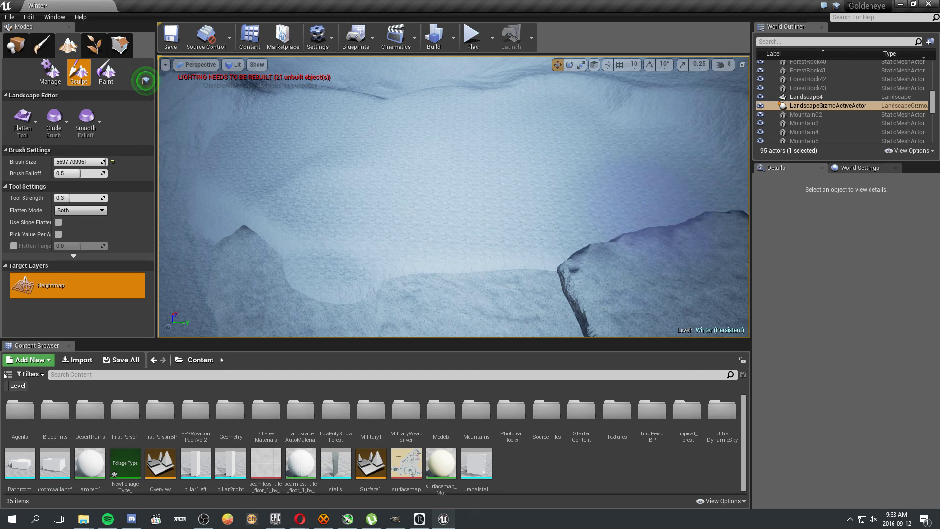
# Step: Flatten the snow slope over the lowest boulder at the end of the rock wall
pyautogui.moveTo(644, 195)
pyautogui.mouseDown(button='right')
pyautogui.moveTo(745, 209)
pyautogui.moveTo(710, 201)
pyautogui.mouseUp(button='right')
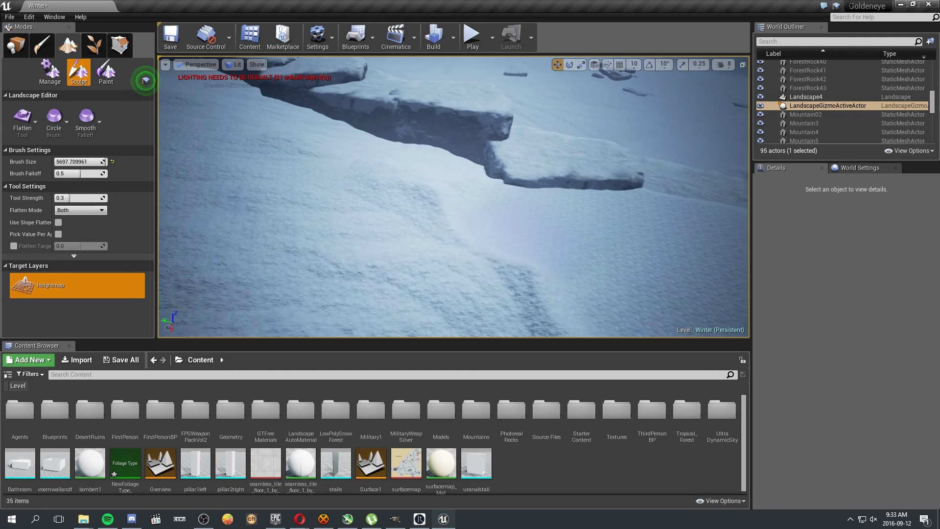
pyautogui.moveTo(519, 206)
pyautogui.mouseDown()
pyautogui.moveTo(587, 255)
pyautogui.moveTo(629, 235)
pyautogui.mouseUp()
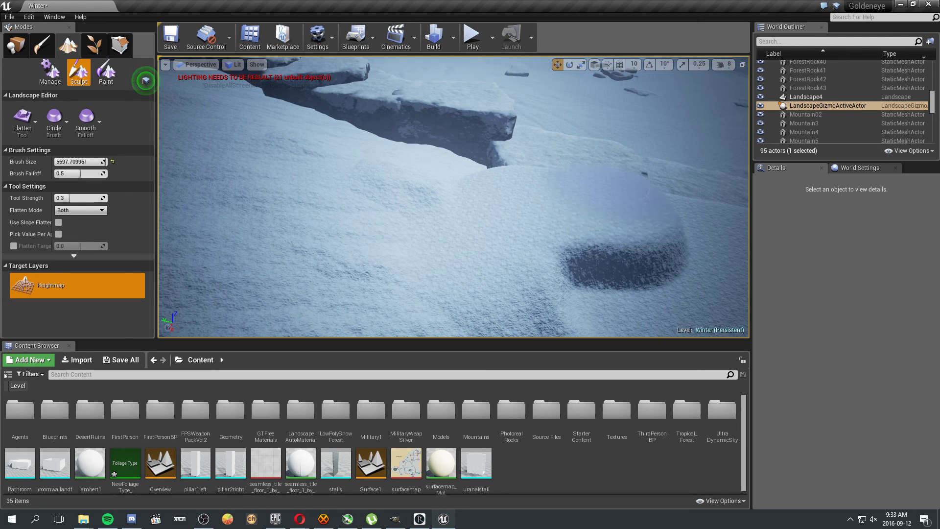
pyautogui.moveTo(629, 235)
pyautogui.mouseDown(button='right')
pyautogui.moveTo(739, 237)
pyautogui.moveTo(474, 225)
pyautogui.mouseUp(button='right')
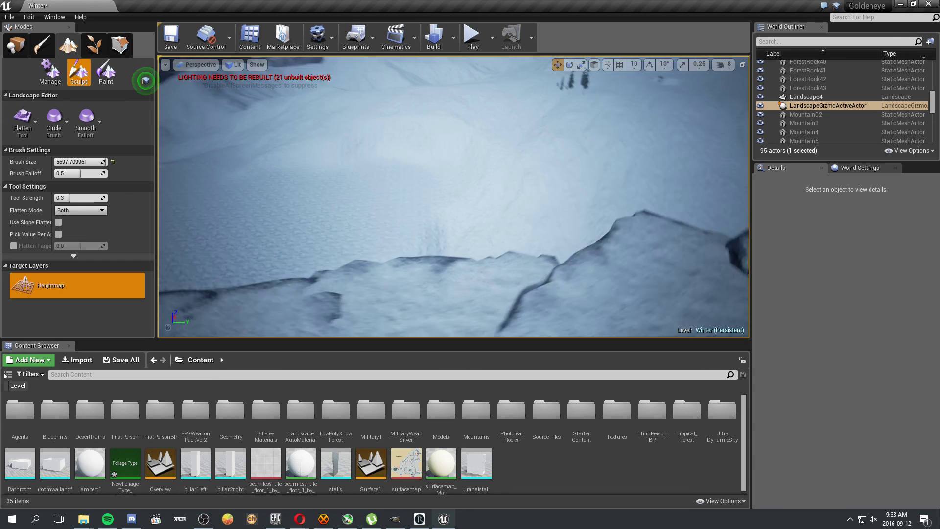
# Step: Flatten the snow bank against the rear edges of the boulders, working along the wall
pyautogui.moveTo(474, 225)
pyautogui.mouseDown()
pyautogui.moveTo(546, 159)
pyautogui.moveTo(570, 225)
pyautogui.mouseUp()
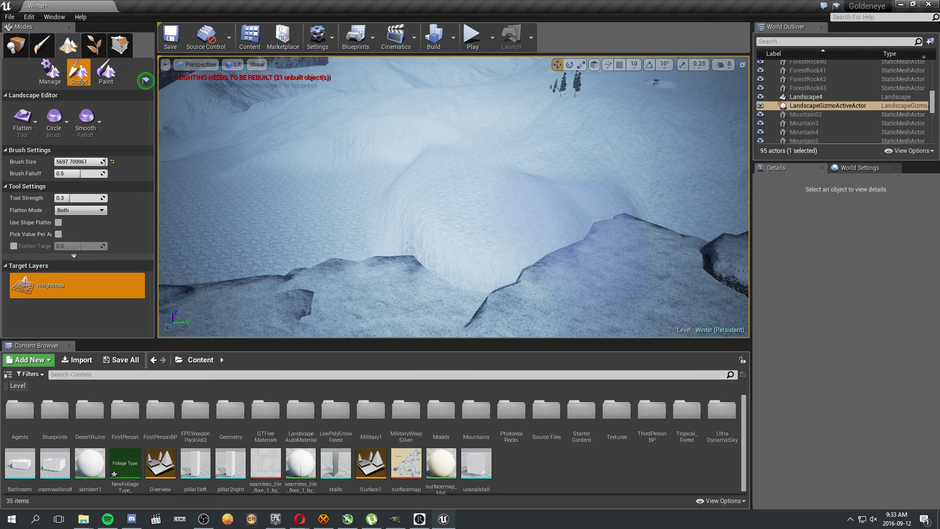
pyautogui.moveTo(571, 226); pyautogui.dragTo(587, 164, button='right')
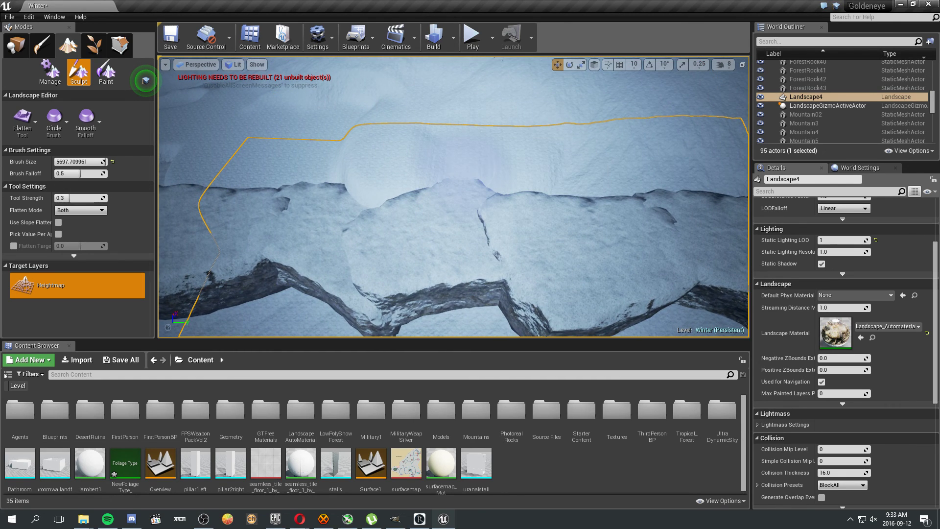
pyautogui.moveTo(461, 164); pyautogui.dragTo(516, 160)
pyautogui.moveTo(532, 191); pyautogui.dragTo(522, 187)
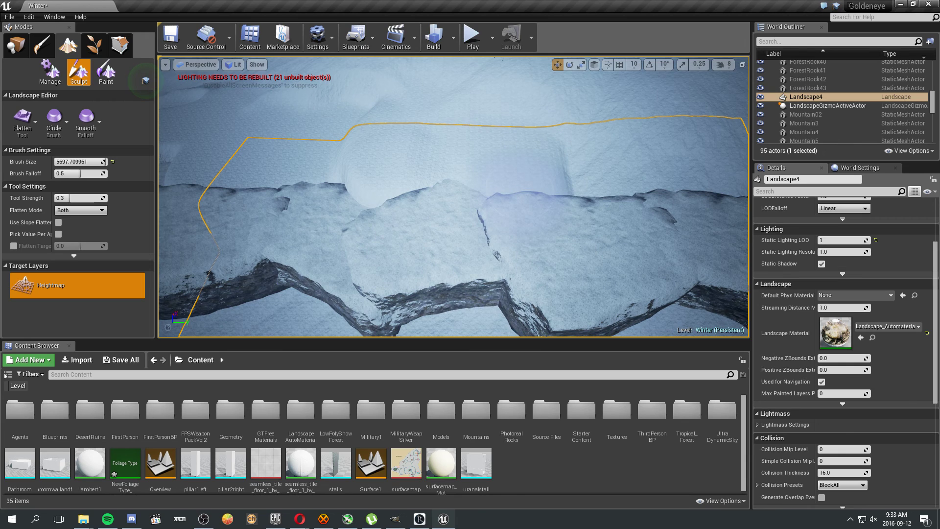
pyautogui.moveTo(595, 175); pyautogui.dragTo(636, 138, button='right')
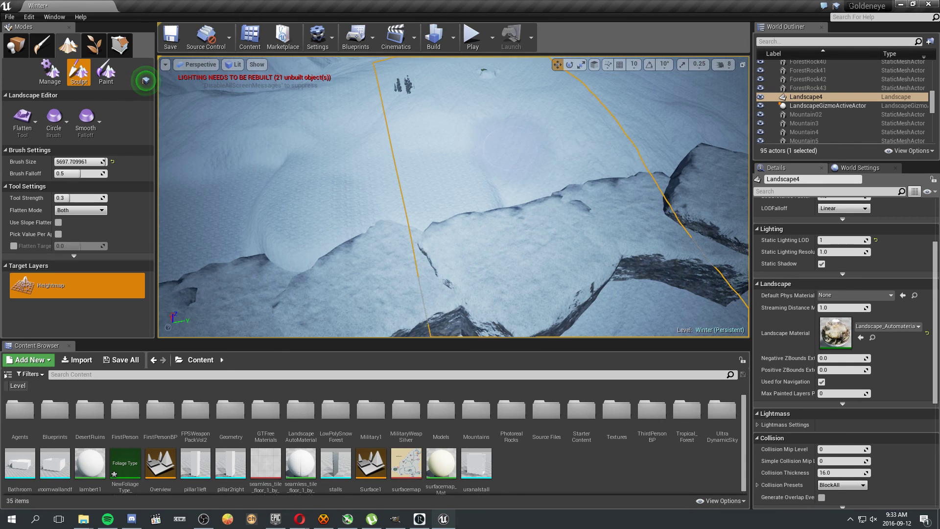
pyautogui.moveTo(509, 181)
pyautogui.mouseDown()
pyautogui.moveTo(589, 206)
pyautogui.moveTo(621, 169)
pyautogui.mouseUp()
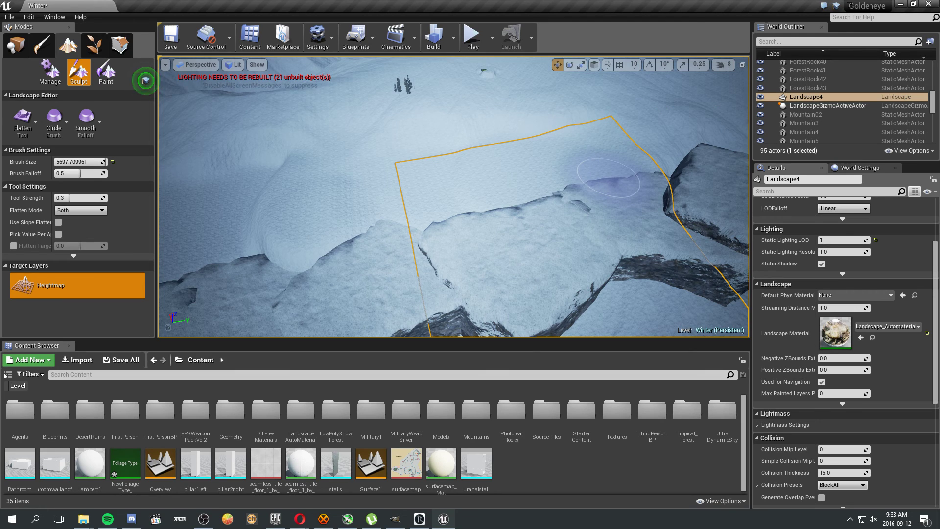
pyautogui.hotkey('ctrl', 's')
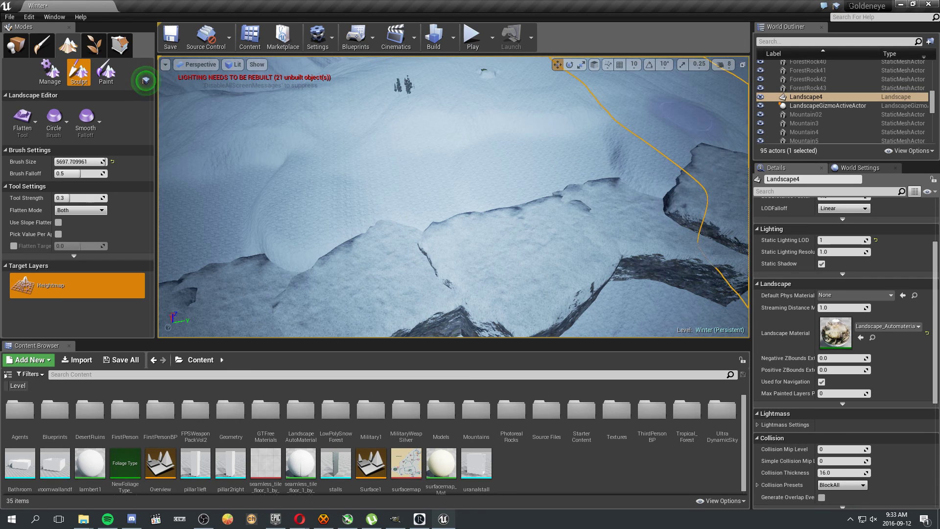
# Step: Flatten the large snow mound beside the rock wall into a more even slope
pyautogui.moveTo(705, 115); pyautogui.dragTo(735, 98, button='right')
pyautogui.moveTo(274, 118); pyautogui.dragTo(377, 164, button='right')
pyautogui.moveTo(365, 199)
pyautogui.mouseDown()
pyautogui.moveTo(515, 192)
pyautogui.moveTo(546, 218)
pyautogui.moveTo(472, 214)
pyautogui.moveTo(610, 274)
pyautogui.mouseUp()
pyautogui.moveTo(632, 275)
pyautogui.mouseDown(button='right')
pyautogui.moveTo(690, 240)
pyautogui.moveTo(715, 274)
pyautogui.moveTo(730, 211)
pyautogui.moveTo(744, 274)
pyautogui.mouseUp(button='right')
pyautogui.moveTo(401, 206)
pyautogui.mouseDown()
pyautogui.moveTo(441, 166)
pyautogui.moveTo(485, 147)
pyautogui.mouseUp()
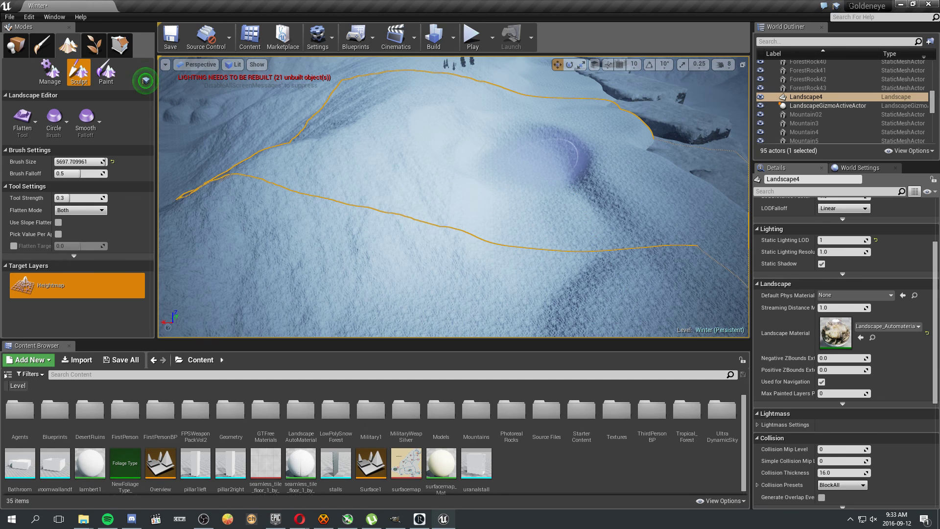
# Step: Switch to the Smooth tool and soften the sculpted snow ridges behind the boulders
pyautogui.click(35, 122)
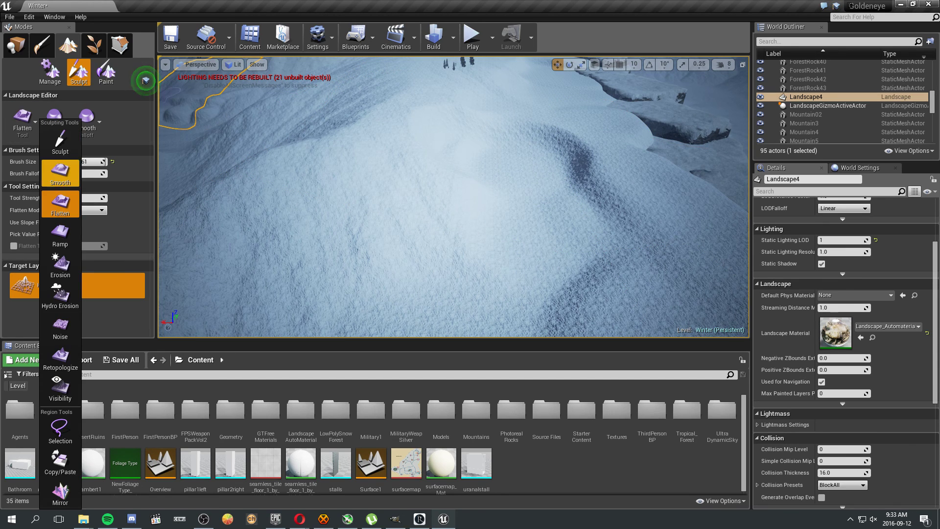
pyautogui.click(54, 155)
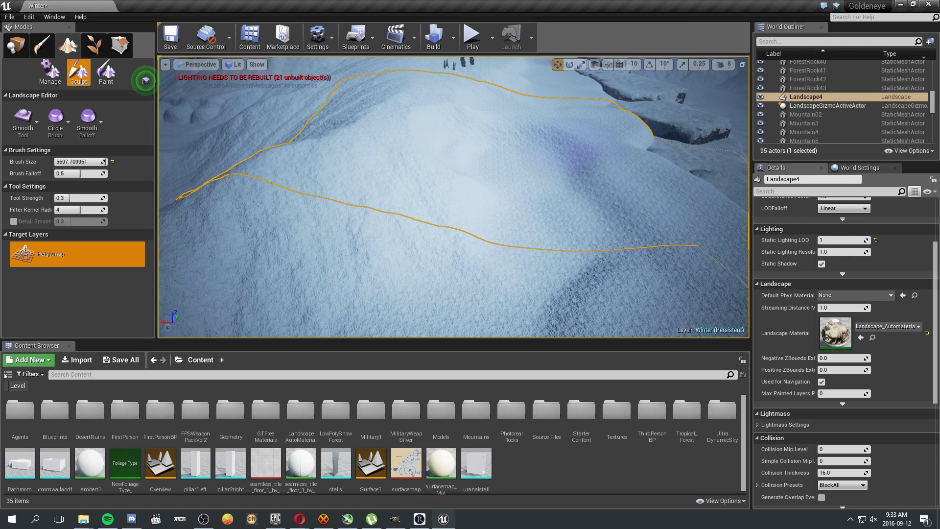
pyautogui.moveTo(563, 206); pyautogui.dragTo(489, 284, button='right')
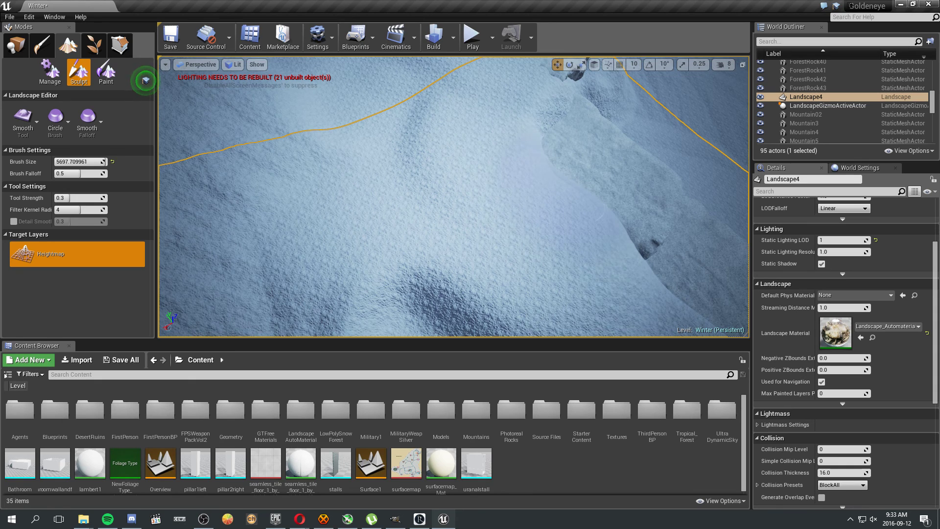
pyautogui.moveTo(453, 206); pyautogui.dragTo(587, 142, button='right')
pyautogui.moveTo(613, 169)
pyautogui.mouseDown()
pyautogui.moveTo(617, 178)
pyautogui.moveTo(653, 166)
pyautogui.mouseUp()
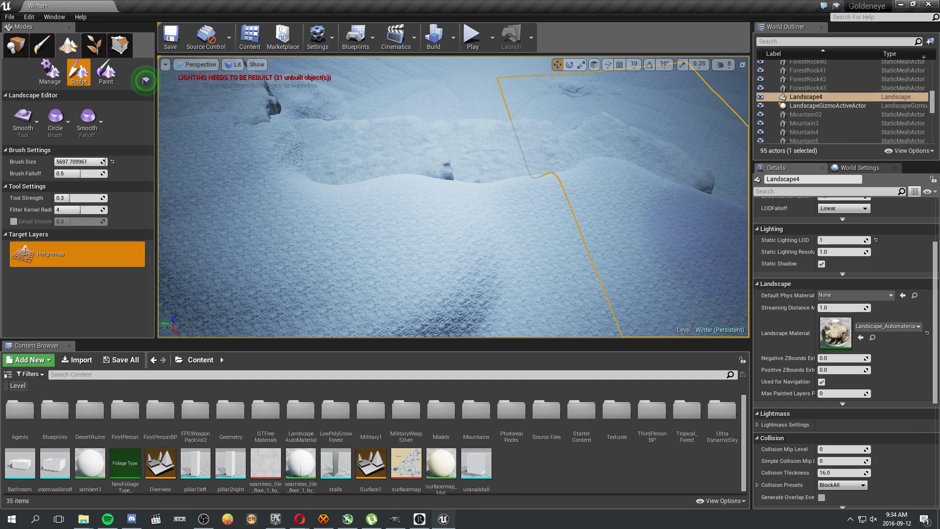
pyautogui.moveTo(653, 230)
pyautogui.mouseDown(button='right')
pyautogui.moveTo(490, 245)
pyautogui.moveTo(352, 187)
pyautogui.moveTo(358, 225)
pyautogui.moveTo(455, 260)
pyautogui.moveTo(499, 299)
pyautogui.moveTo(407, 215)
pyautogui.mouseUp(button='right')
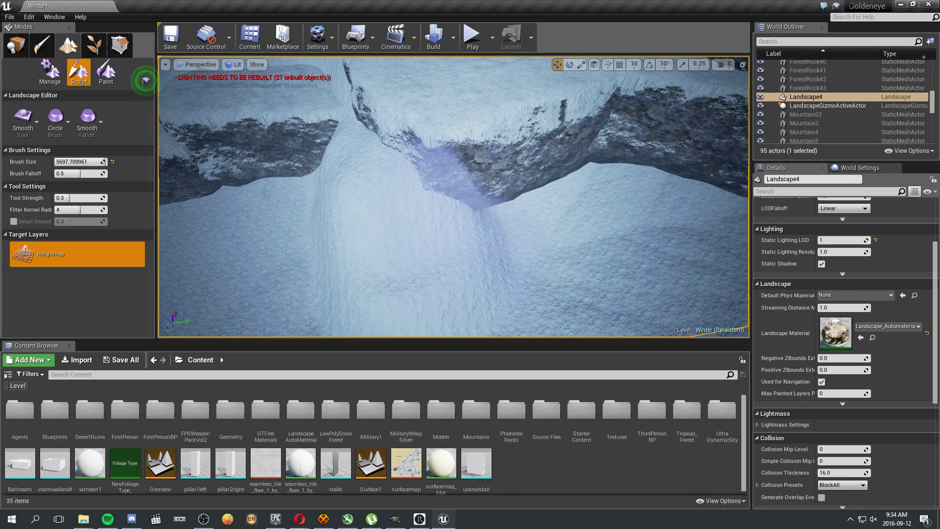
# Step: Smooth the steep snow ridge in the gap between the boulders at the front of the wall
pyautogui.moveTo(441, 206)
pyautogui.mouseDown()
pyautogui.moveTo(279, 196)
pyautogui.moveTo(353, 245)
pyautogui.mouseUp()
pyautogui.moveTo(353, 245); pyautogui.dragTo(318, 191, button='right')
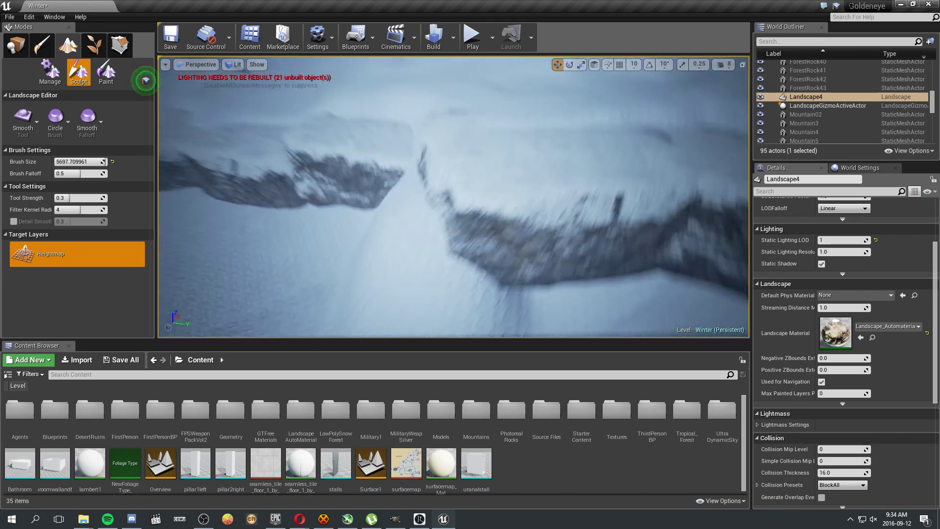
pyautogui.moveTo(372, 215)
pyautogui.mouseDown(button='right')
pyautogui.moveTo(416, 187)
pyautogui.moveTo(485, 171)
pyautogui.mouseUp(button='right')
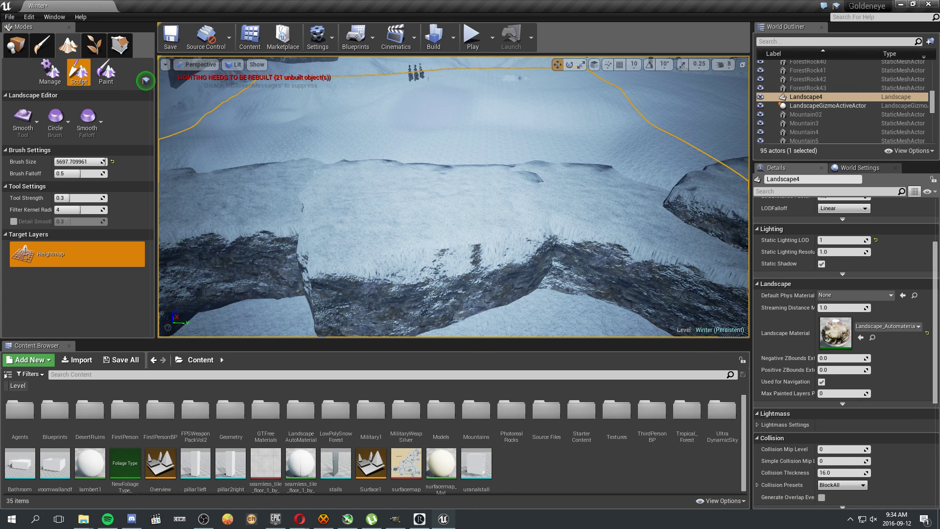
pyautogui.moveTo(453, 195)
pyautogui.mouseDown(button='right')
pyautogui.moveTo(539, 196)
pyautogui.moveTo(489, 142)
pyautogui.moveTo(460, 235)
pyautogui.moveTo(470, 216)
pyautogui.moveTo(465, 122)
pyautogui.moveTo(510, 127)
pyautogui.moveTo(528, 156)
pyautogui.moveTo(578, 164)
pyautogui.moveTo(632, 166)
pyautogui.moveTo(657, 134)
pyautogui.moveTo(681, 151)
pyautogui.moveTo(632, 147)
pyautogui.moveTo(563, 167)
pyautogui.moveTo(534, 142)
pyautogui.moveTo(495, 142)
pyautogui.moveTo(499, 112)
pyautogui.moveTo(539, 186)
pyautogui.moveTo(583, 196)
pyautogui.mouseUp(button='right')
pyautogui.press('w')
pyautogui.press('w')
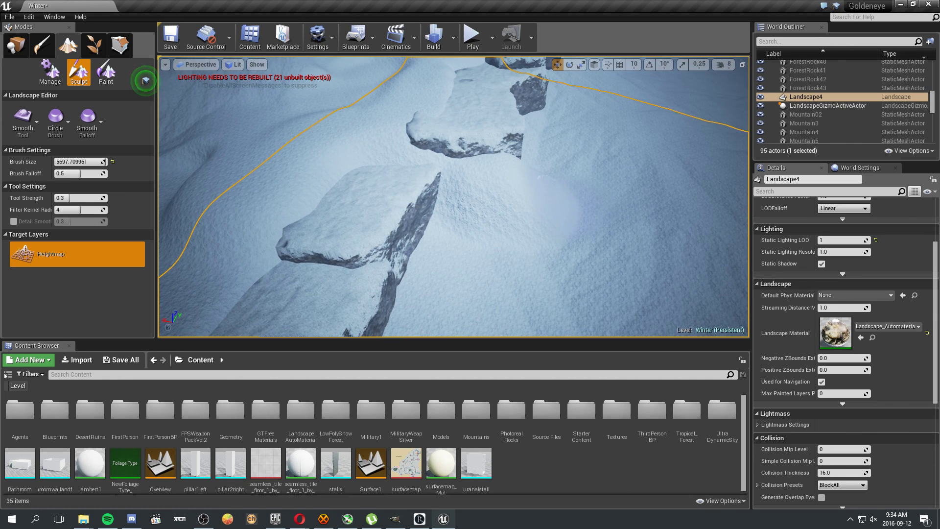
# Step: Return to the Flatten tool and level the raised snow at the foot of the boulders in front of the wall
pyautogui.click(22, 123)
pyautogui.click(25, 201)
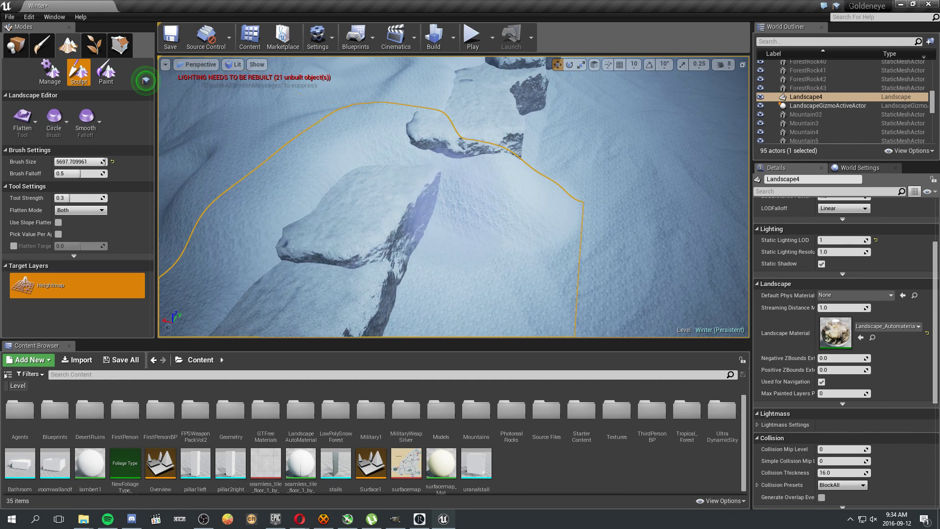
pyautogui.moveTo(544, 189)
pyautogui.mouseDown()
pyautogui.moveTo(524, 198)
pyautogui.moveTo(512, 173)
pyautogui.moveTo(504, 206)
pyautogui.moveTo(570, 218)
pyautogui.mouseUp()
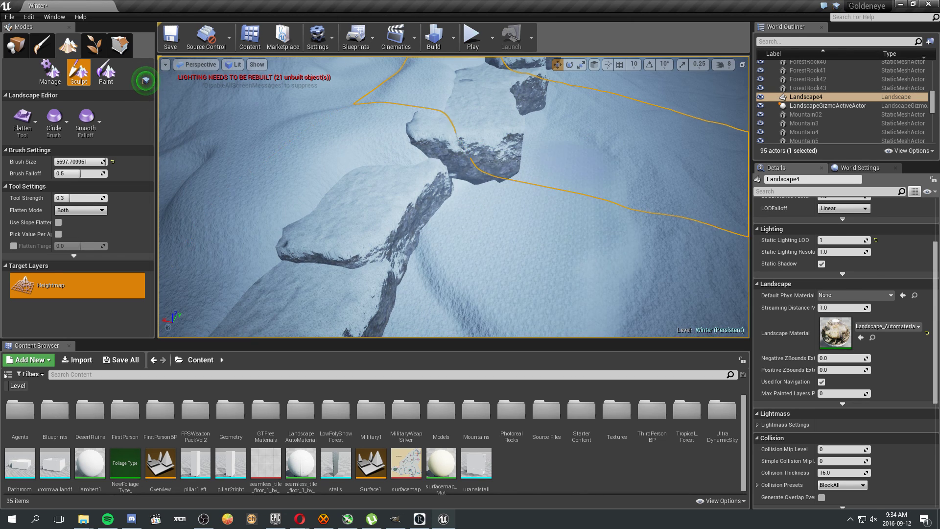
pyautogui.moveTo(613, 230); pyautogui.dragTo(538, 235, button='right')
pyautogui.moveTo(538, 235)
pyautogui.mouseDown()
pyautogui.moveTo(490, 255)
pyautogui.moveTo(517, 230)
pyautogui.mouseUp()
pyautogui.moveTo(563, 211); pyautogui.dragTo(558, 208, button='right')
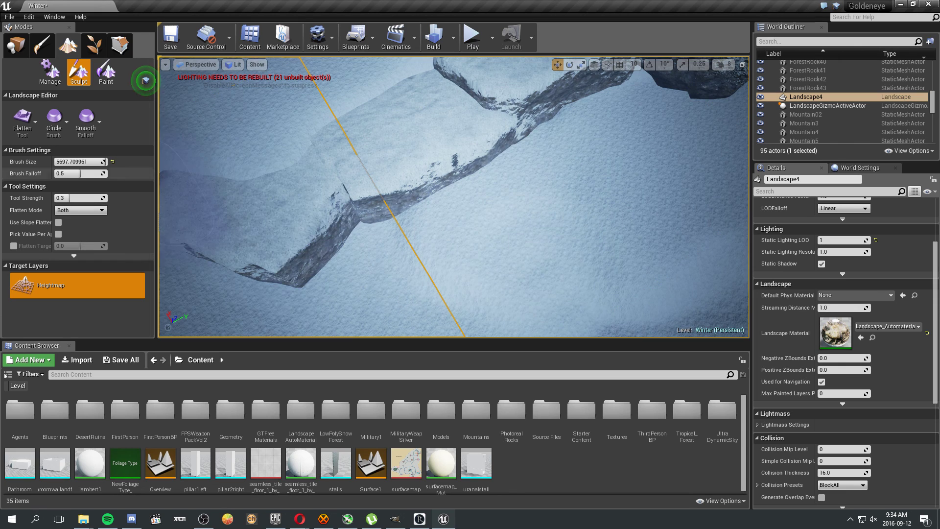
# Step: Switch to the Erosion sculpting tool and use an Alpha brush with the default checker texture
pyautogui.click(23, 120)
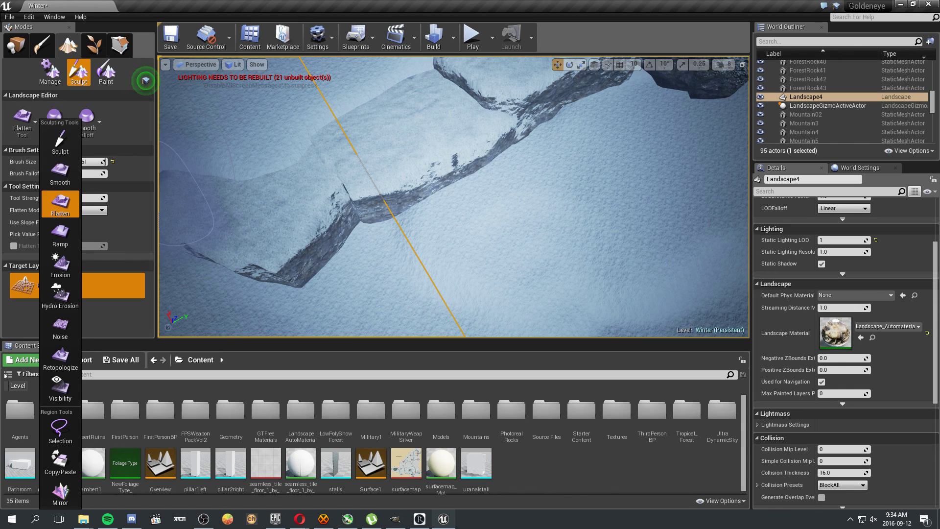
pyautogui.click(61, 265)
pyautogui.moveTo(454, 196); pyautogui.dragTo(423, 146, button='right')
pyautogui.moveTo(431, 225); pyautogui.dragTo(429, 227, button='right')
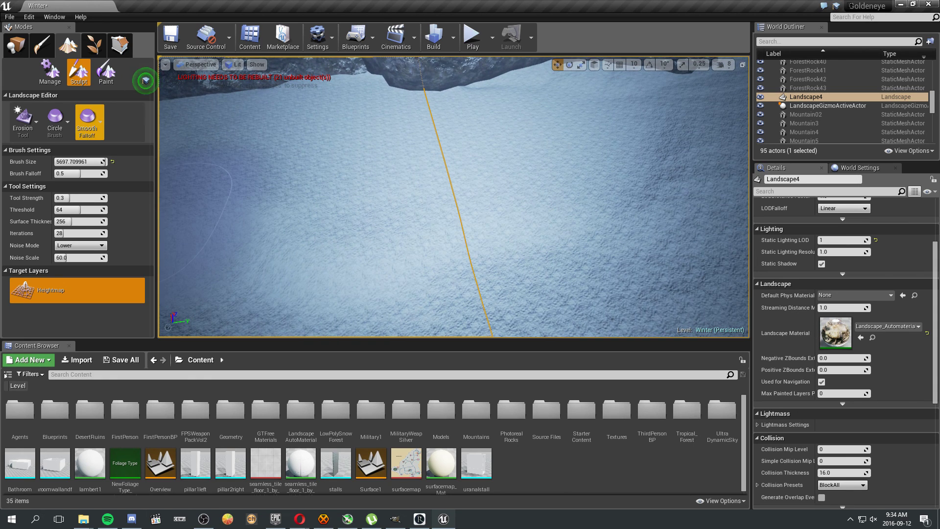
pyautogui.click(54, 119)
pyautogui.click(59, 185)
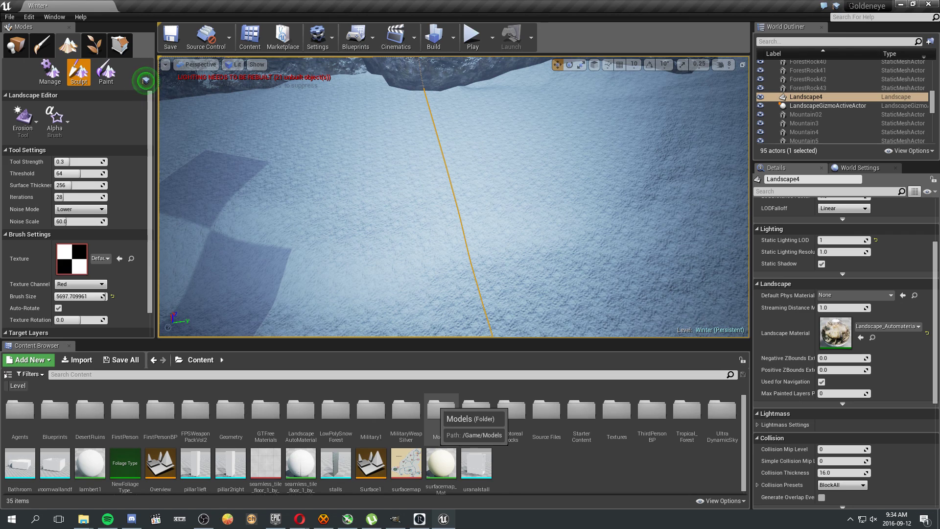
# Step: Browse the GTFreeMaterials Textures folders for a brush texture, then return to the root Content folder
pyautogui.doubleClick(265, 412)
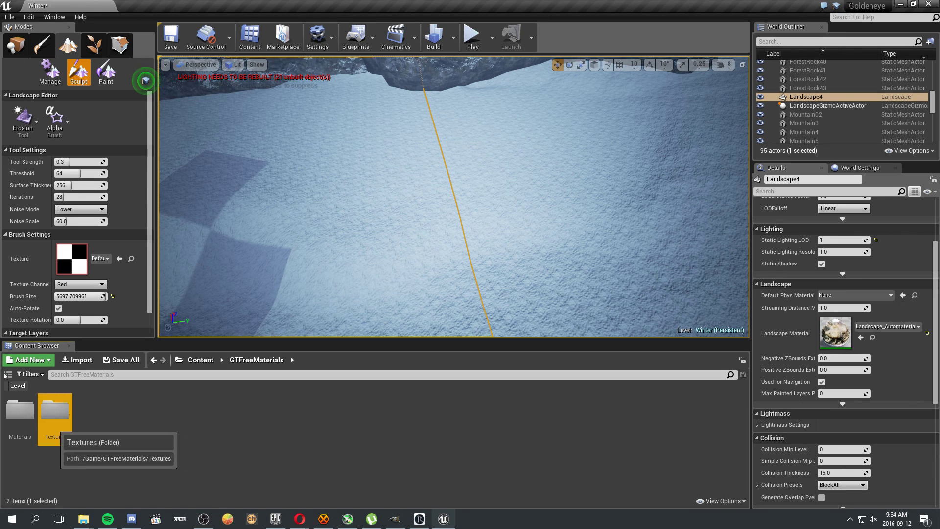
pyautogui.doubleClick(55, 412)
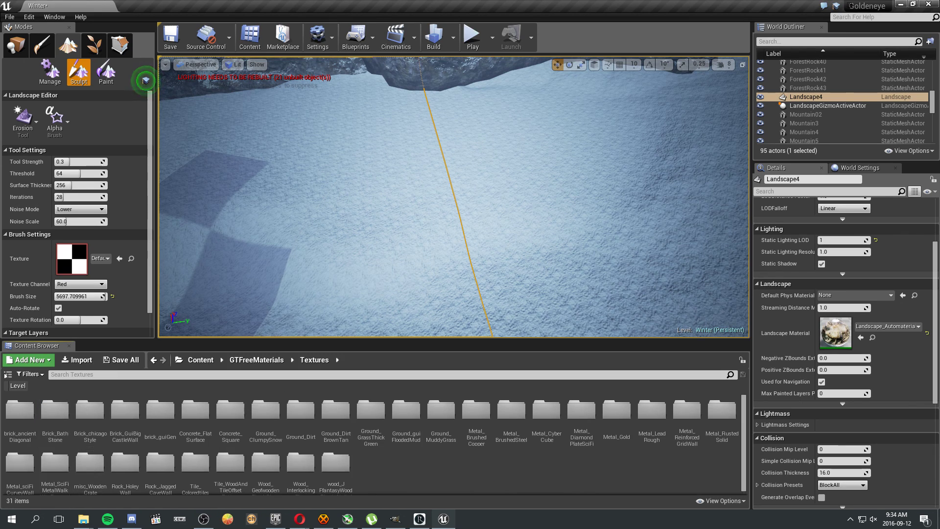
pyautogui.doubleClick(336, 463)
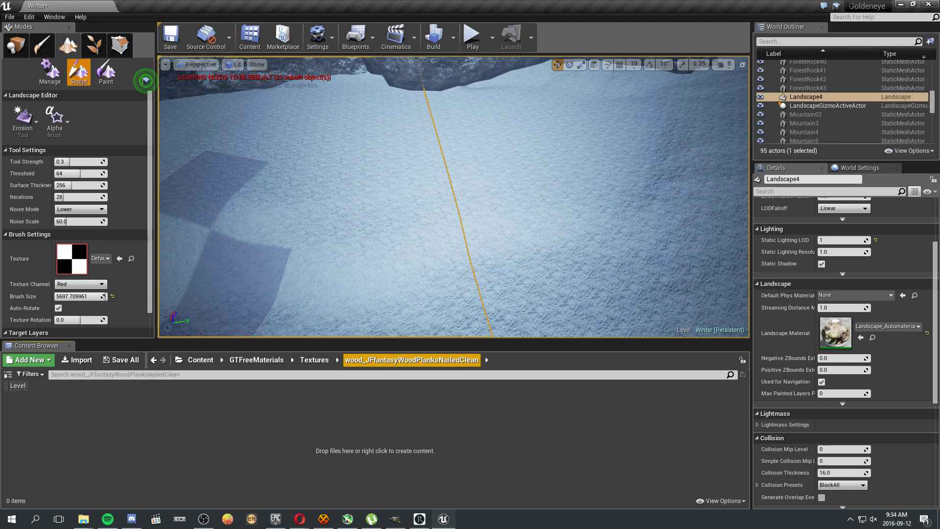
pyautogui.click(201, 360)
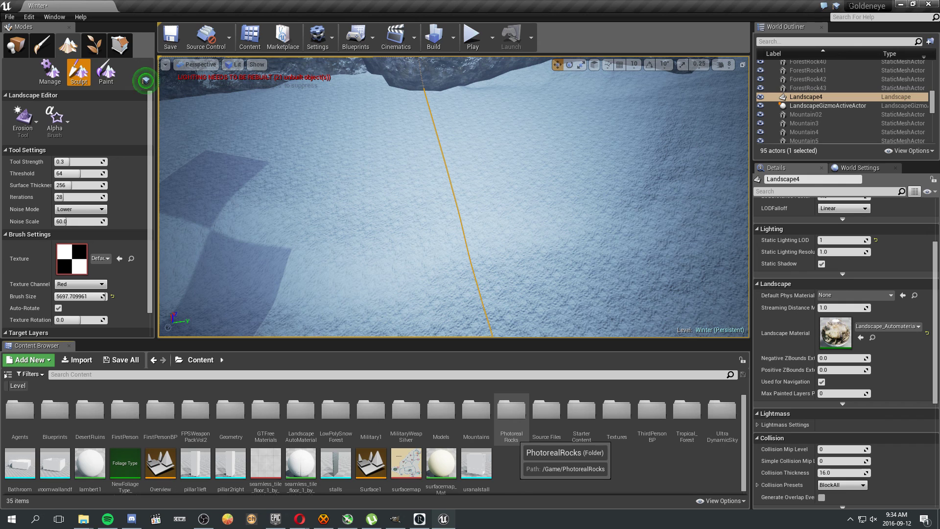
# Step: Erode the snow in front of and along the boulder wall with the Alpha brush
pyautogui.moveTo(399, 247); pyautogui.dragTo(399, 137, button='right')
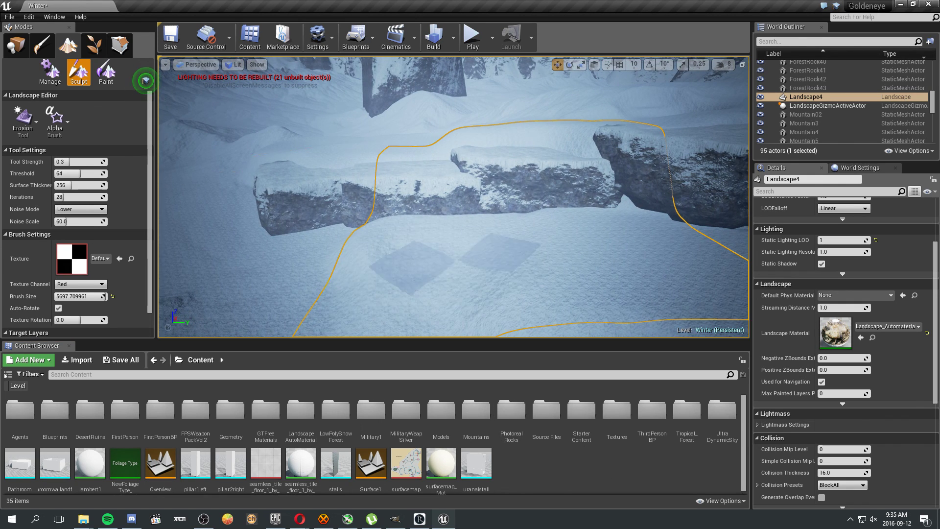
pyautogui.moveTo(552, 267)
pyautogui.mouseDown()
pyautogui.moveTo(563, 255)
pyautogui.moveTo(612, 299)
pyautogui.moveTo(588, 245)
pyautogui.moveTo(497, 230)
pyautogui.moveTo(527, 257)
pyautogui.moveTo(656, 240)
pyautogui.moveTo(487, 196)
pyautogui.moveTo(581, 171)
pyautogui.moveTo(534, 146)
pyautogui.mouseUp()
pyautogui.moveTo(455, 166); pyautogui.dragTo(282, 172)
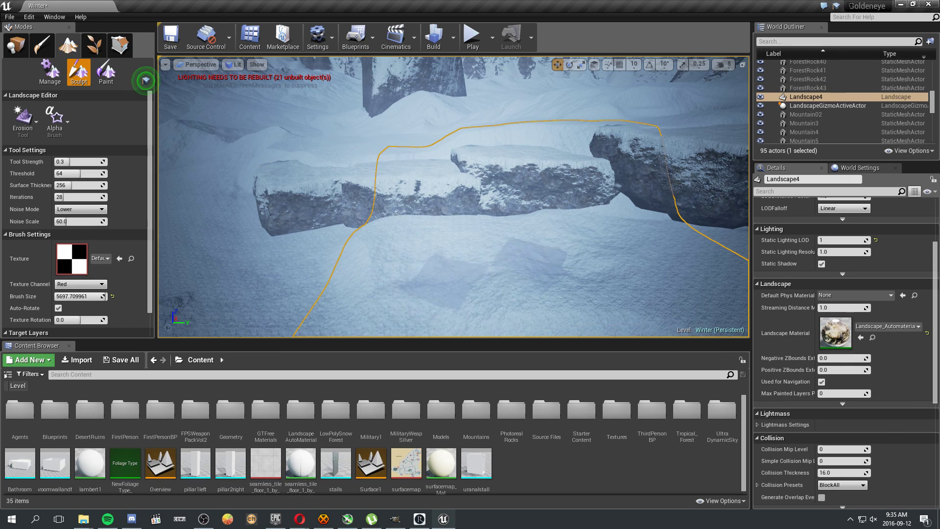
pyautogui.moveTo(527, 267)
pyautogui.mouseDown(button='right')
pyautogui.moveTo(495, 267)
pyautogui.moveTo(473, 220)
pyautogui.mouseUp(button='right')
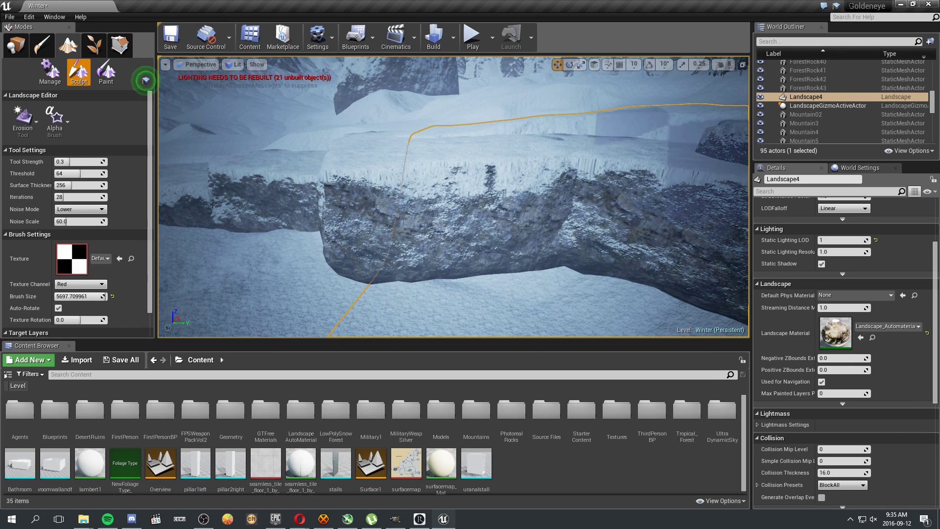
# Step: Erode the snow slope behind the boulder wall with the Alpha brush
pyautogui.moveTo(482, 164); pyautogui.dragTo(526, 123, button='right')
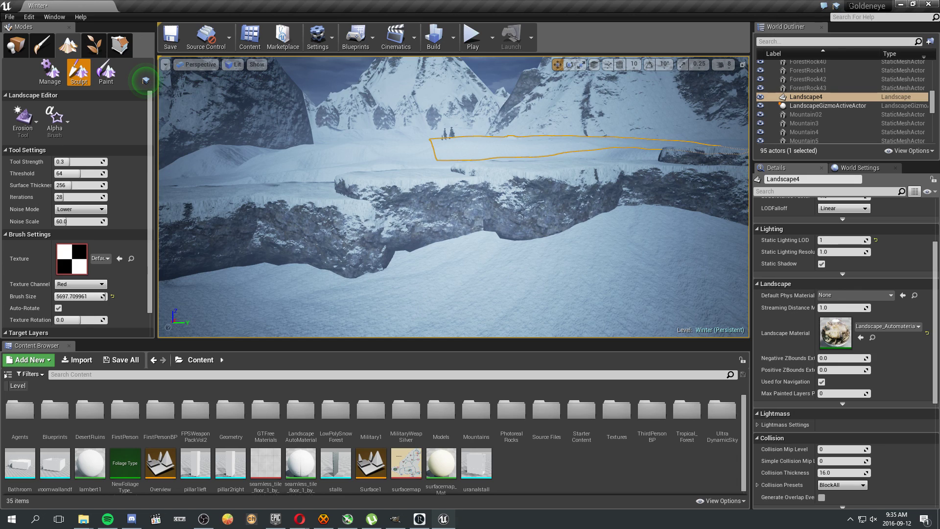
pyautogui.press('Escape')
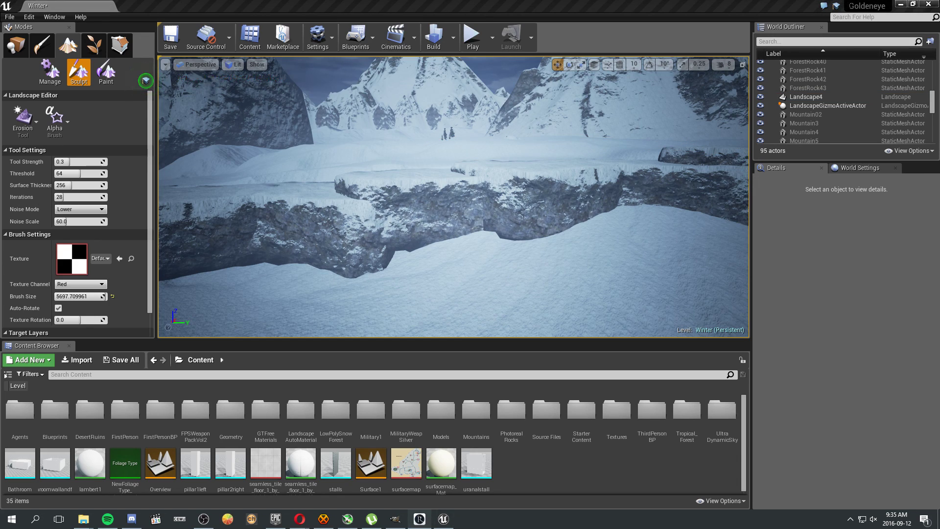
pyautogui.moveTo(454, 196); pyautogui.dragTo(460, 274, button='right')
pyautogui.press('w')
pyautogui.press('w')
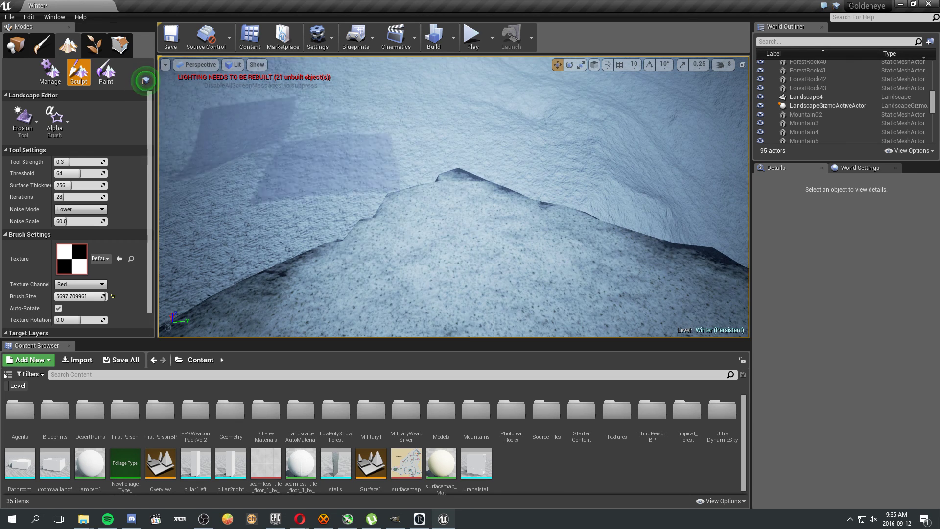
pyautogui.moveTo(267, 179)
pyautogui.mouseDown(button='right')
pyautogui.moveTo(267, 122)
pyautogui.moveTo(274, 147)
pyautogui.mouseUp(button='right')
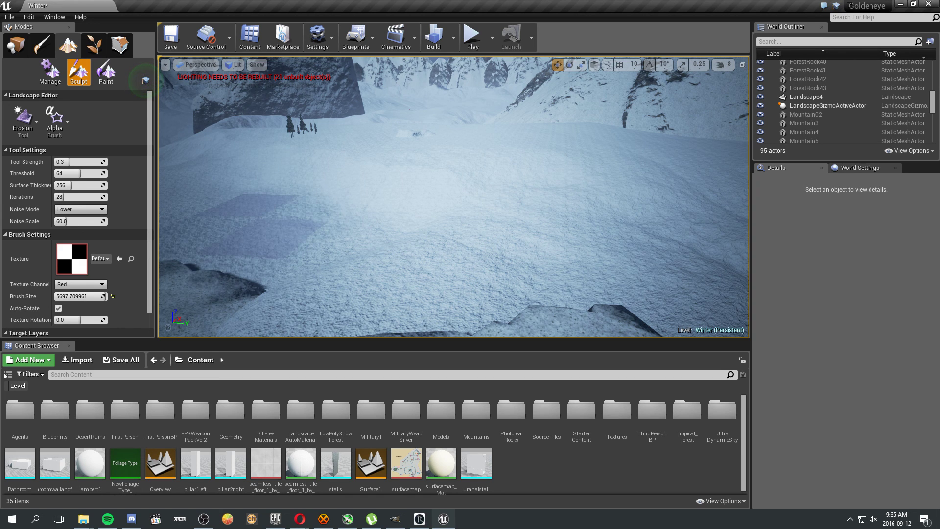
pyautogui.rightClick(399, 211)
pyautogui.click(145, 81)
pyautogui.moveTo(455, 159); pyautogui.dragTo(671, 174, button='right')
pyautogui.moveTo(343, 188)
pyautogui.mouseDown()
pyautogui.moveTo(313, 193)
pyautogui.moveTo(356, 191)
pyautogui.moveTo(362, 180)
pyautogui.moveTo(495, 211)
pyautogui.moveTo(534, 247)
pyautogui.moveTo(564, 253)
pyautogui.moveTo(583, 289)
pyautogui.moveTo(455, 279)
pyautogui.mouseUp()
pyautogui.moveTo(455, 279)
pyautogui.mouseDown(button='right')
pyautogui.moveTo(603, 281)
pyautogui.moveTo(588, 282)
pyautogui.mouseUp(button='right')
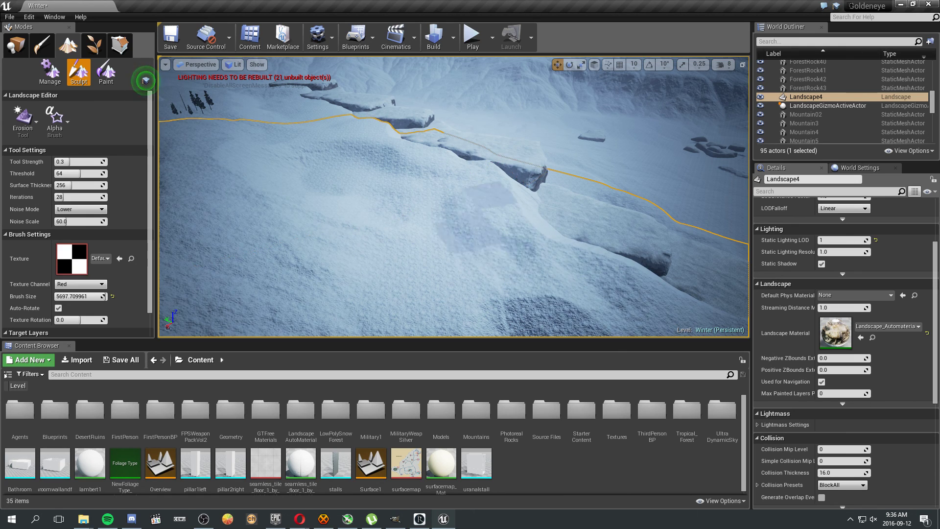
pyautogui.click(145, 80)
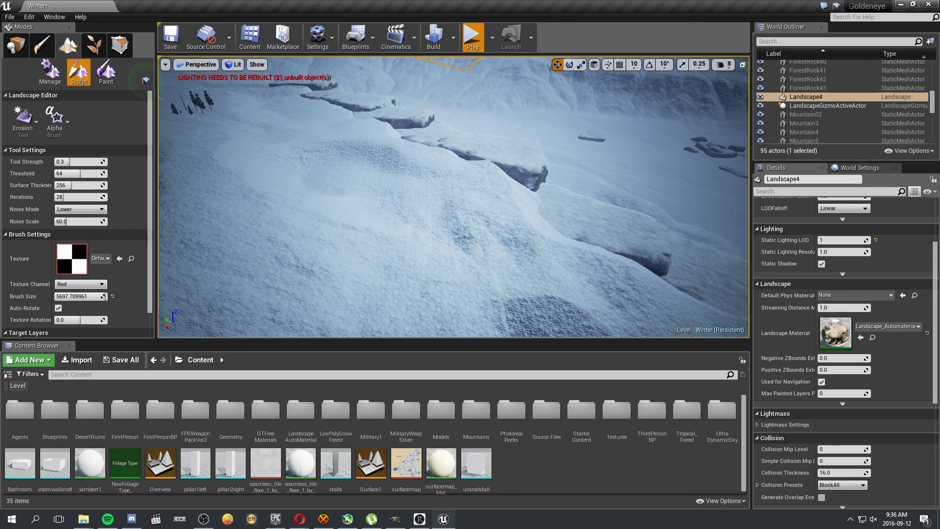
# Step: Playtest the level, walking through the snow and along the boulder wall while firing the weapon, then end the play session
pyautogui.click(472, 37)
pyautogui.click(454, 196)
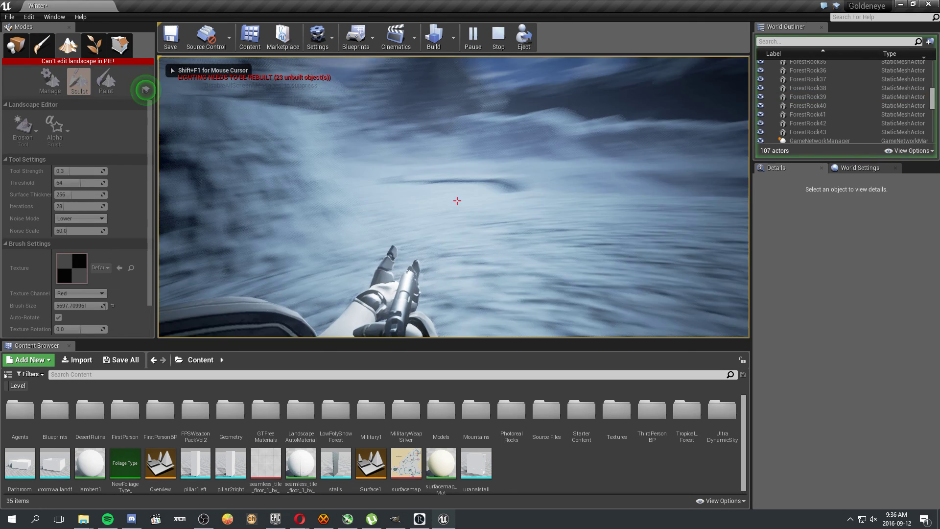
pyautogui.press('w')
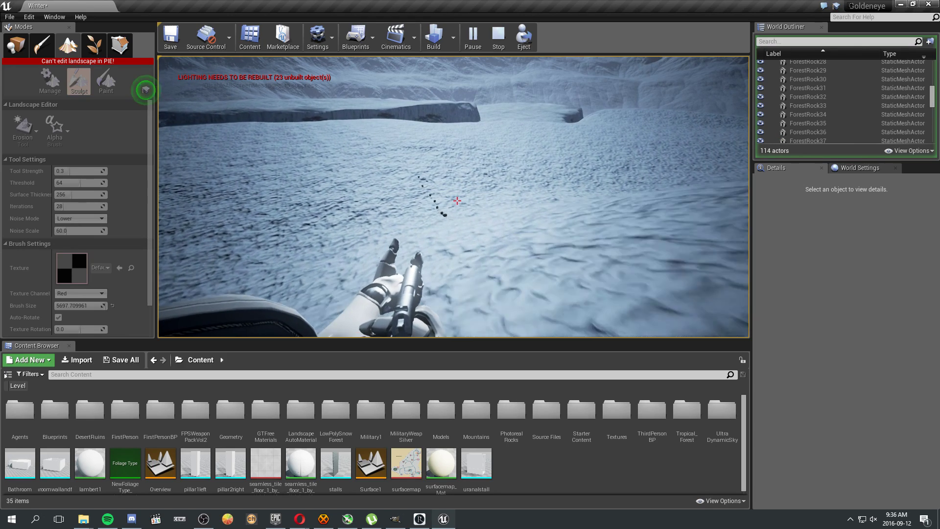
pyautogui.click(457, 200)
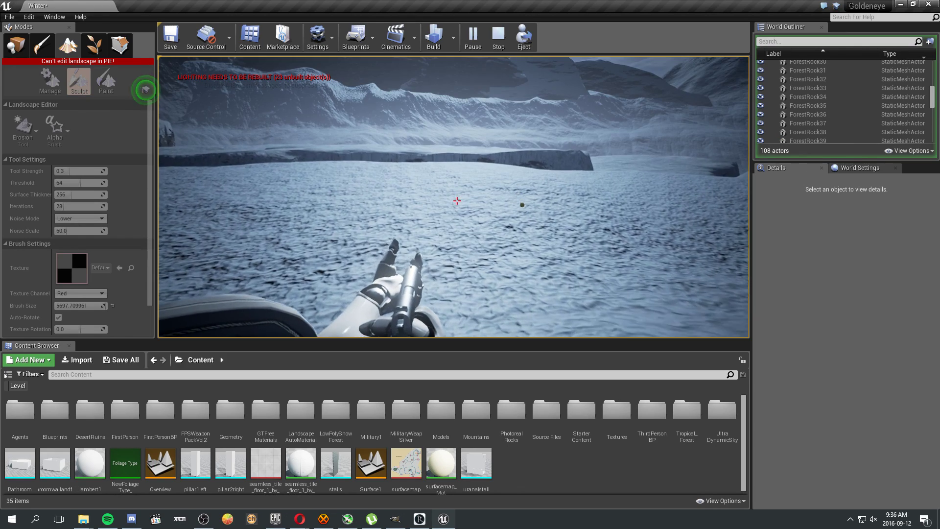
pyautogui.click(457, 201)
pyautogui.click(457, 200)
pyautogui.click(457, 200)
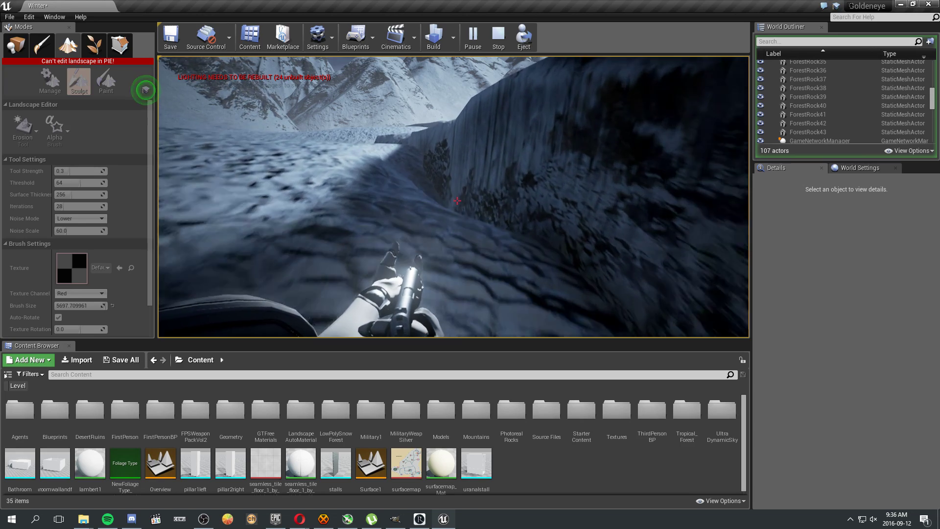
pyautogui.press('w')
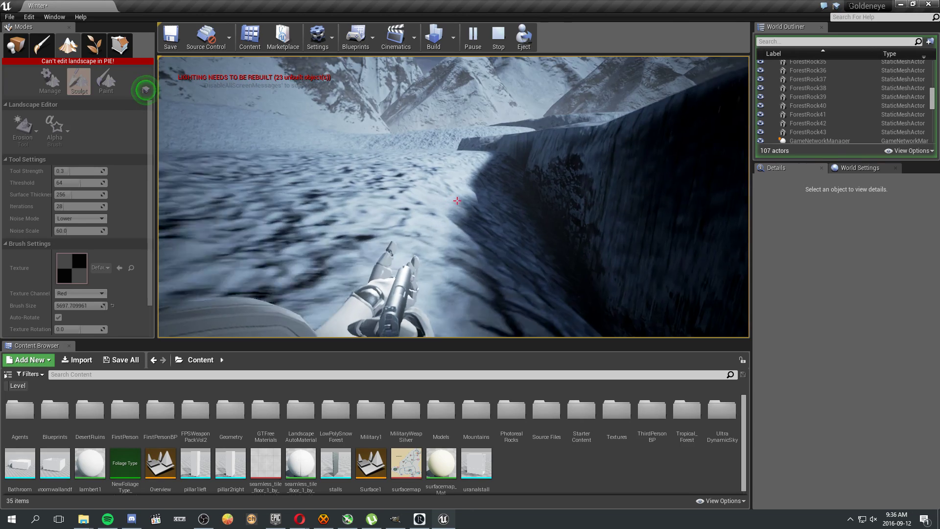
pyautogui.press('Escape')
# Step: Switch to the Sculpt tool with a circle brush and raise the snow along the back of the boulders
pyautogui.press('w')
pyautogui.moveTo(453, 196)
pyautogui.mouseDown(button='right')
pyautogui.moveTo(519, 206)
pyautogui.moveTo(543, 196)
pyautogui.moveTo(489, 210)
pyautogui.moveTo(470, 203)
pyautogui.mouseUp(button='right')
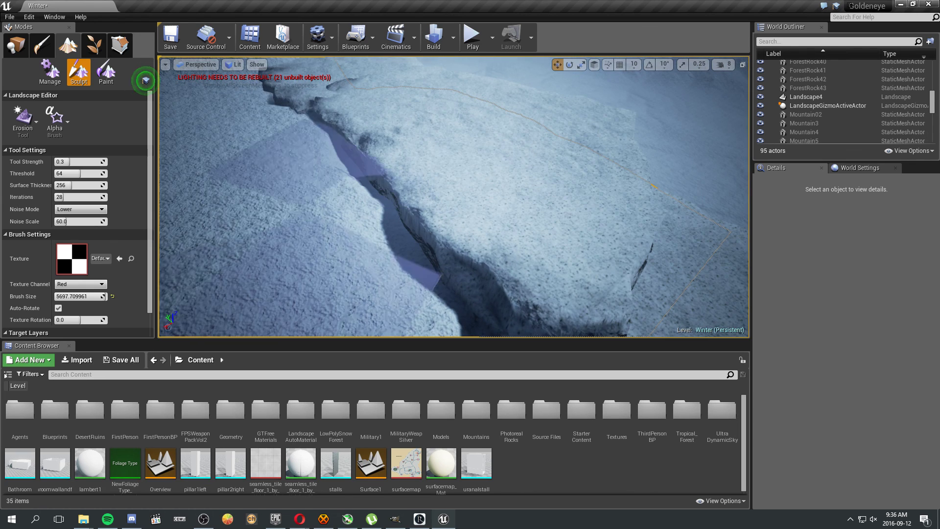
pyautogui.click(22, 120)
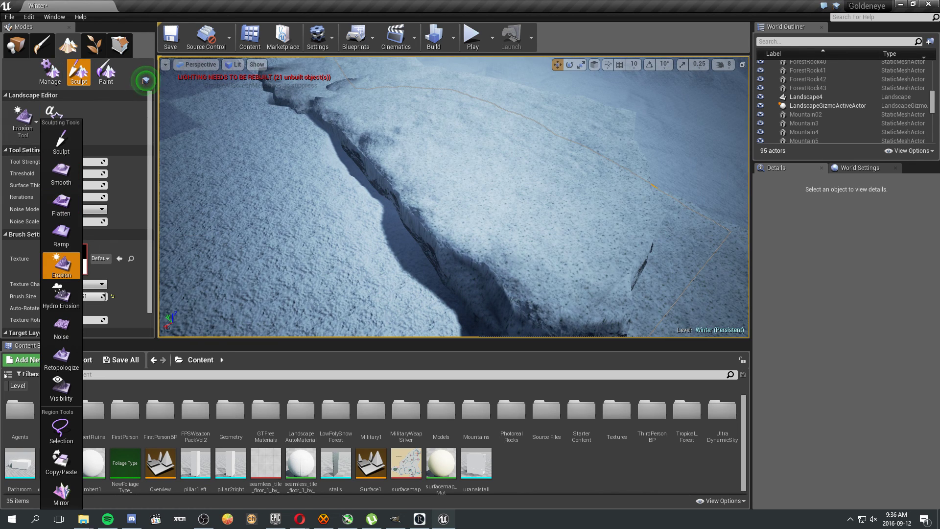
pyautogui.click(61, 142)
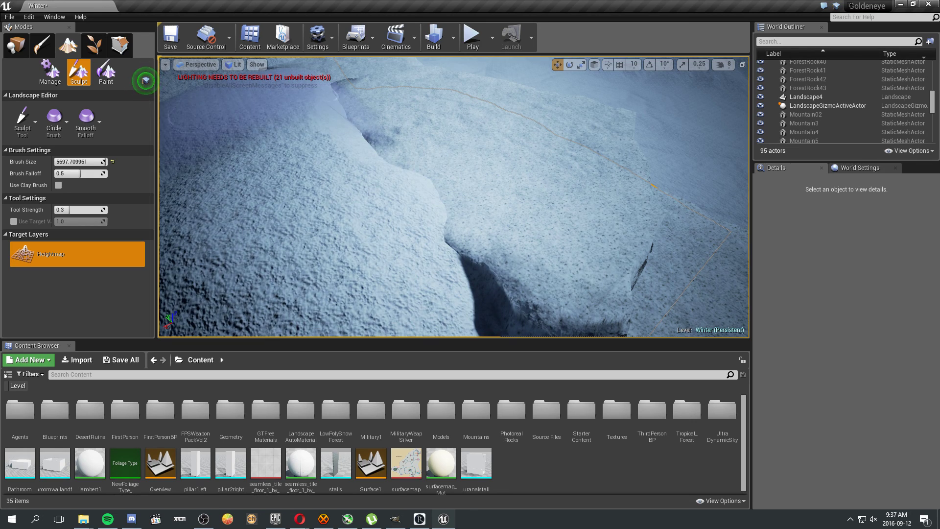
pyautogui.moveTo(453, 196); pyautogui.dragTo(558, 220, button='right')
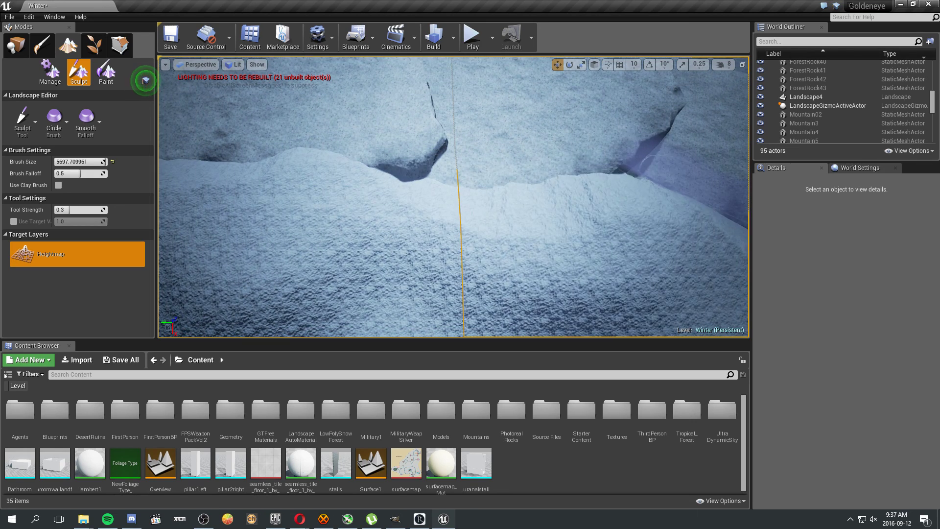
pyautogui.moveTo(453, 195); pyautogui.dragTo(558, 193, button='right')
pyautogui.moveTo(473, 203); pyautogui.dragTo(487, 208, button='right')
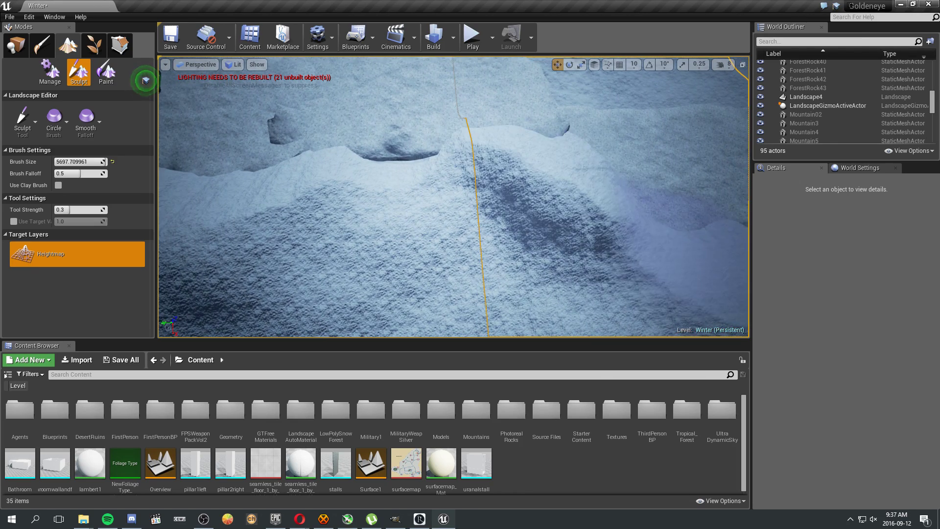
pyautogui.moveTo(632, 227); pyautogui.dragTo(739, 227, button='right')
pyautogui.moveTo(472, 230); pyautogui.dragTo(524, 237, button='right')
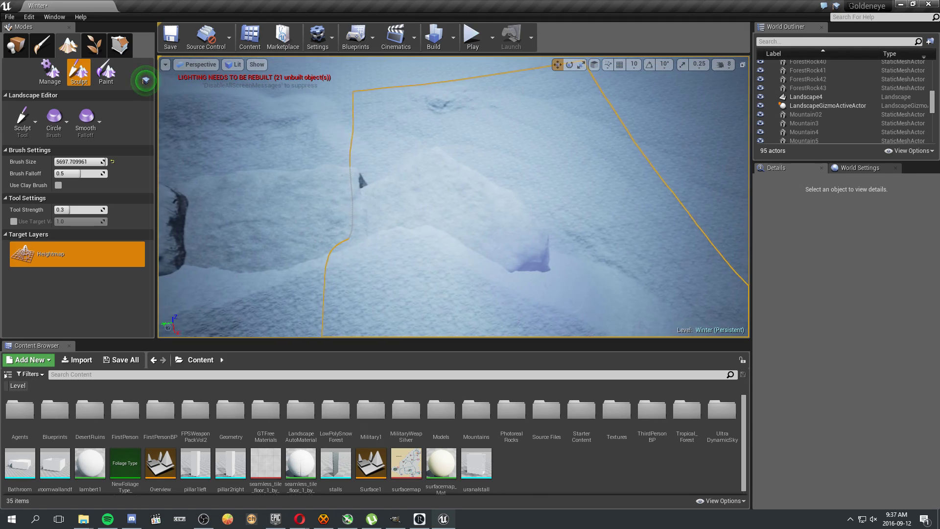
pyautogui.moveTo(524, 237); pyautogui.dragTo(521, 237)
pyautogui.moveTo(521, 236); pyautogui.dragTo(636, 210, button='right')
pyautogui.moveTo(454, 197)
pyautogui.mouseDown(button='right')
pyautogui.moveTo(454, 122)
pyautogui.moveTo(453, 230)
pyautogui.moveTo(431, 255)
pyautogui.moveTo(460, 257)
pyautogui.mouseUp(button='right')
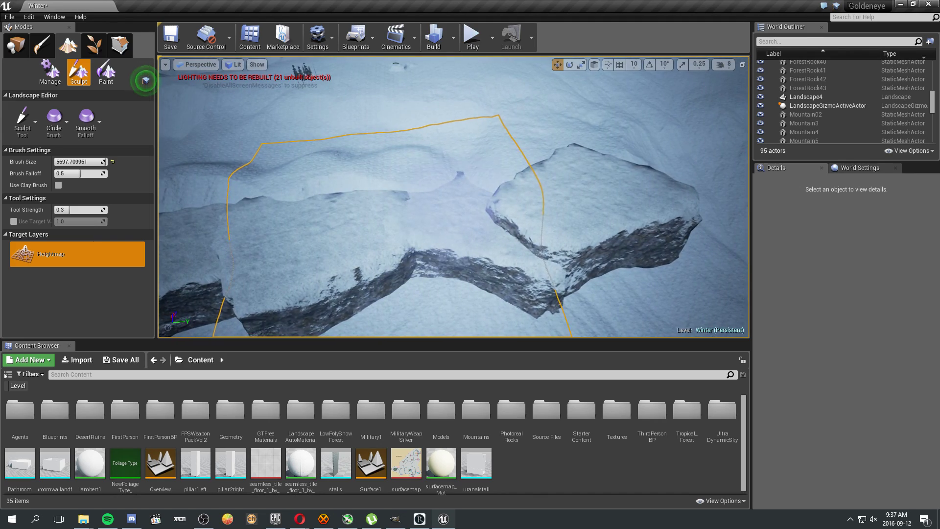
pyautogui.moveTo(539, 221); pyautogui.dragTo(372, 162, button='right')
pyautogui.moveTo(453, 197)
pyautogui.mouseDown(button='right')
pyautogui.moveTo(453, 260)
pyautogui.moveTo(441, 262)
pyautogui.moveTo(441, 221)
pyautogui.moveTo(391, 211)
pyautogui.moveTo(399, 220)
pyautogui.mouseUp(button='right')
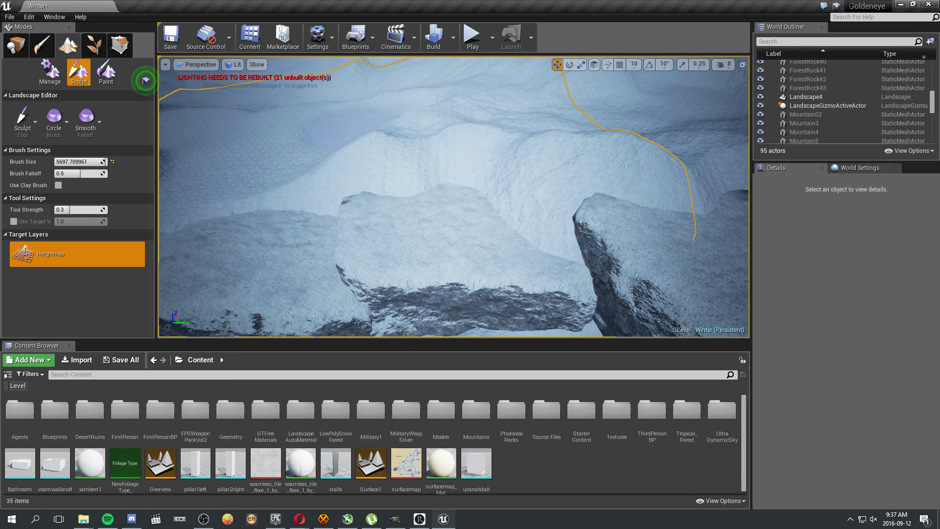
pyautogui.click(425, 142)
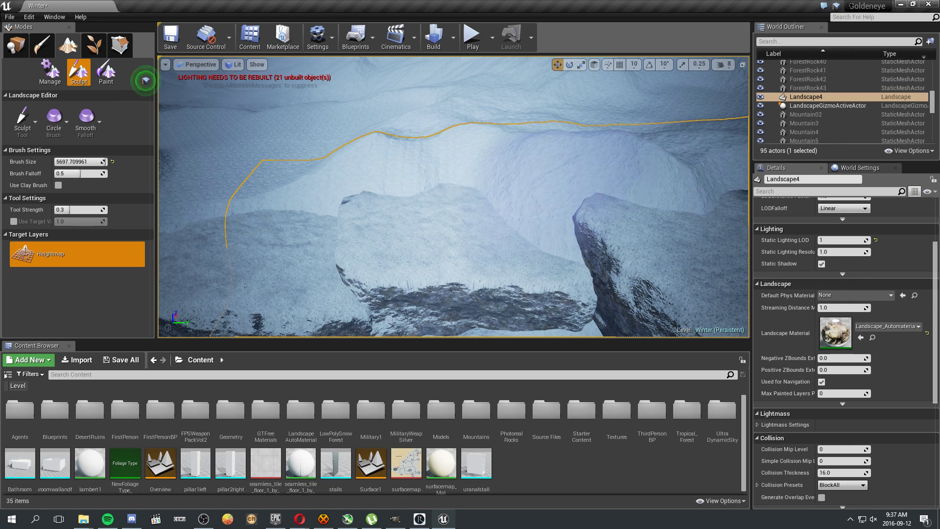
# Step: Switch to the Smooth sculpting tool and set its tool strength to 1.0
pyautogui.click(24, 120)
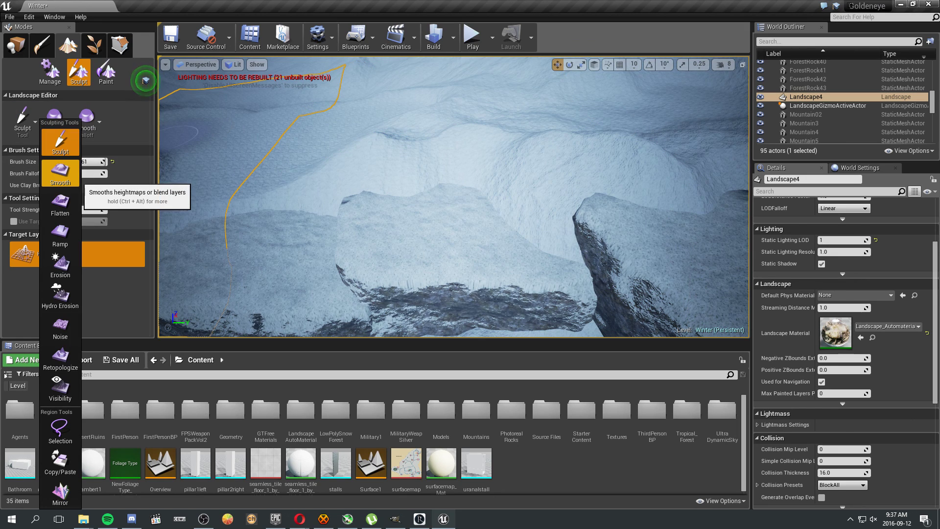
pyautogui.click(61, 172)
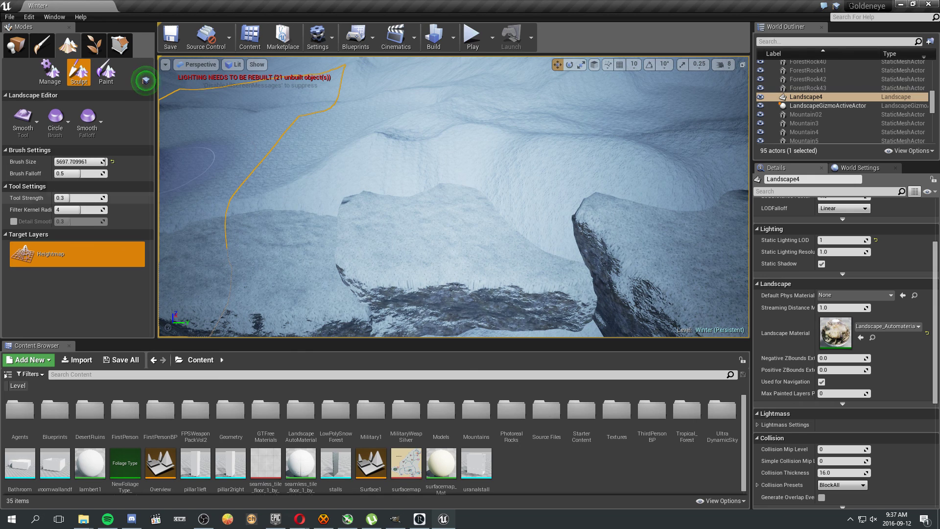
pyautogui.moveTo(68, 198); pyautogui.dragTo(109, 198)
# Step: Smooth the raised snow behind the boulders
pyautogui.moveTo(587, 172); pyautogui.dragTo(602, 171)
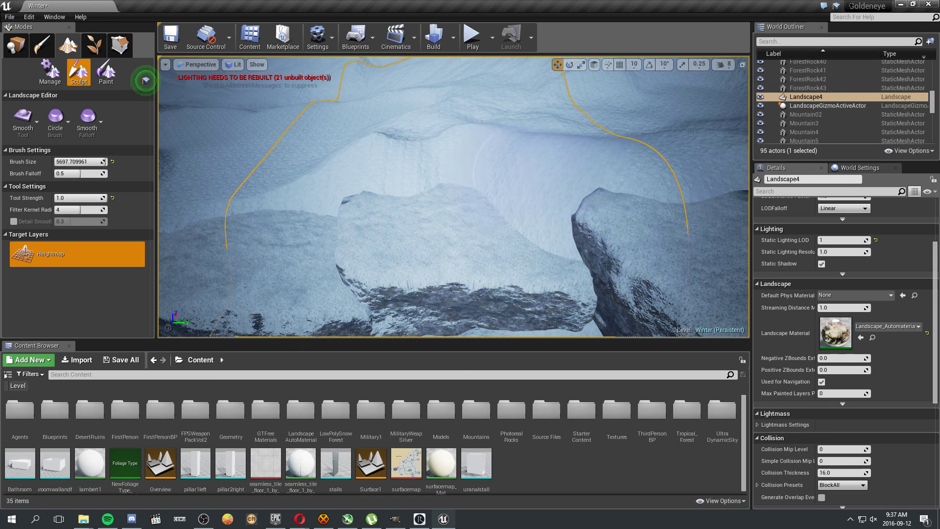
pyautogui.moveTo(457, 195)
pyautogui.mouseDown()
pyautogui.moveTo(431, 181)
pyautogui.moveTo(373, 189)
pyautogui.moveTo(646, 179)
pyautogui.mouseUp()
pyautogui.moveTo(646, 178)
pyautogui.mouseDown(button='right')
pyautogui.moveTo(607, 179)
pyautogui.moveTo(597, 189)
pyautogui.mouseUp(button='right')
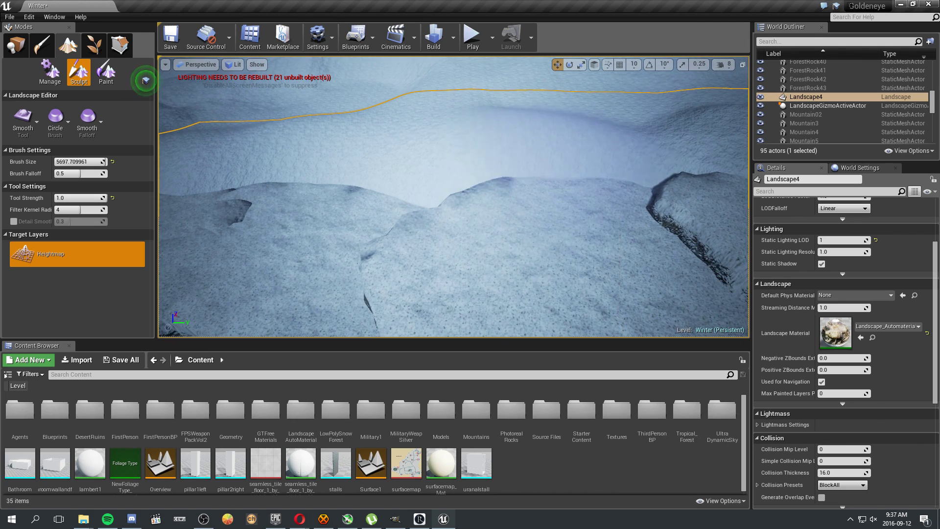
pyautogui.moveTo(577, 152); pyautogui.dragTo(549, 201)
# Step: Undo the recent smoothing and sculpting strokes on the snow behind the boulder wall
pyautogui.hotkey('ctrl', 'z')
pyautogui.hotkey('ctrl', 'z')
pyautogui.hotkey('ctrl', 'z')
pyautogui.hotkey('ctrl', 'z')
pyautogui.hotkey('ctrl', 'z')
pyautogui.hotkey('ctrl', 'z')
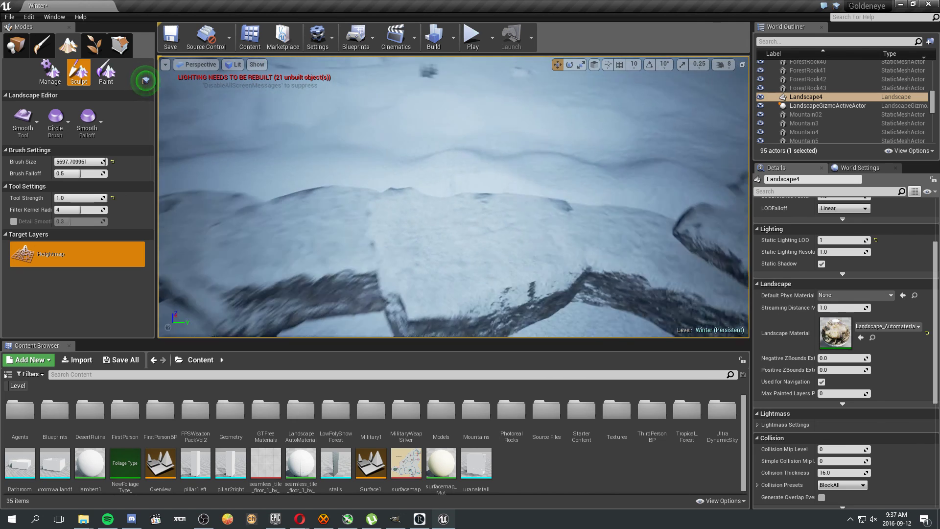
pyautogui.hotkey('ctrl', 'z')
pyautogui.hotkey('ctrl', 'z')
pyautogui.hotkey('ctrl', 'z')
pyautogui.hotkey('ctrl', 'z')
pyautogui.hotkey('ctrl', 'z')
pyautogui.hotkey('ctrl', 'z')
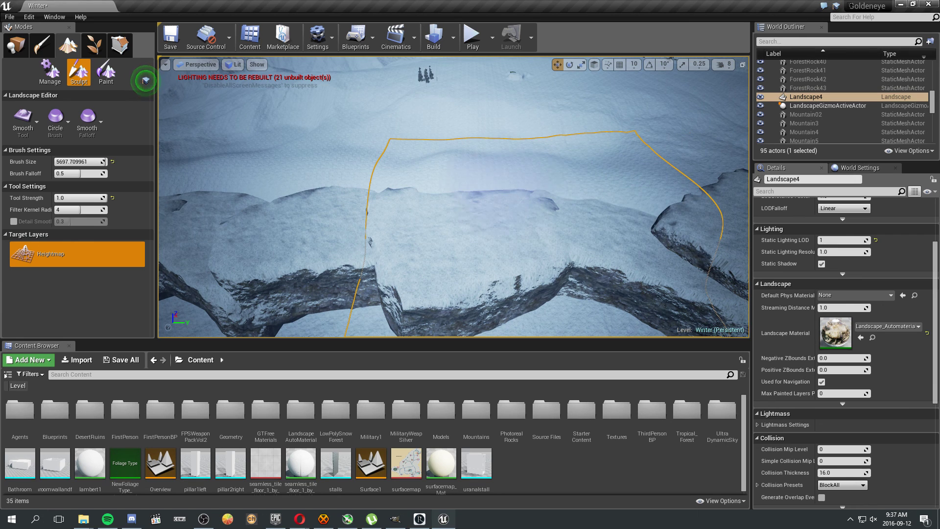
# Step: Return to the Sculpt tool and raise a snow mound against the back edge of the boulders
pyautogui.press('w')
pyautogui.moveTo(528, 218)
pyautogui.mouseDown(button='right')
pyautogui.moveTo(641, 219)
pyautogui.moveTo(666, 190)
pyautogui.moveTo(665, 147)
pyautogui.moveTo(711, 149)
pyautogui.moveTo(666, 198)
pyautogui.moveTo(651, 179)
pyautogui.moveTo(607, 230)
pyautogui.mouseUp(button='right')
pyautogui.press('w')
pyautogui.press('d')
pyautogui.moveTo(221, 198); pyautogui.dragTo(299, 220)
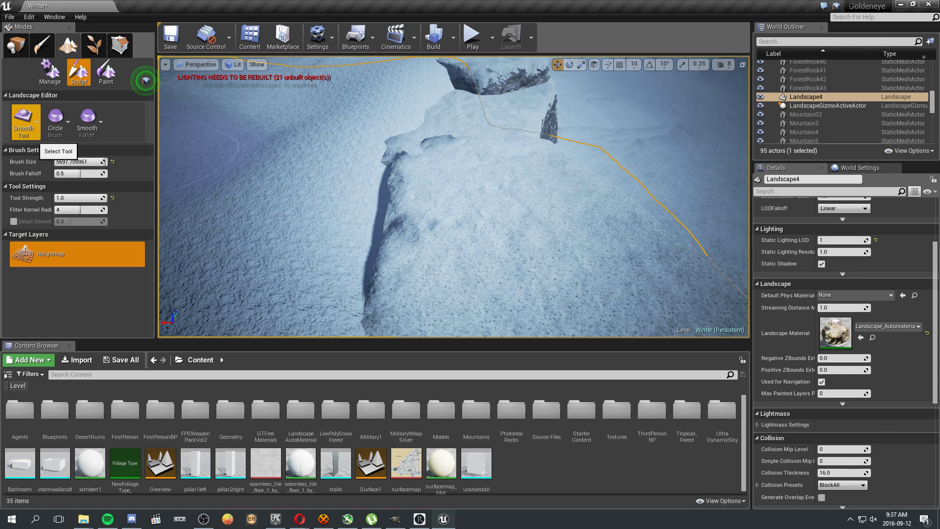
pyautogui.click(30, 128)
pyautogui.click(61, 128)
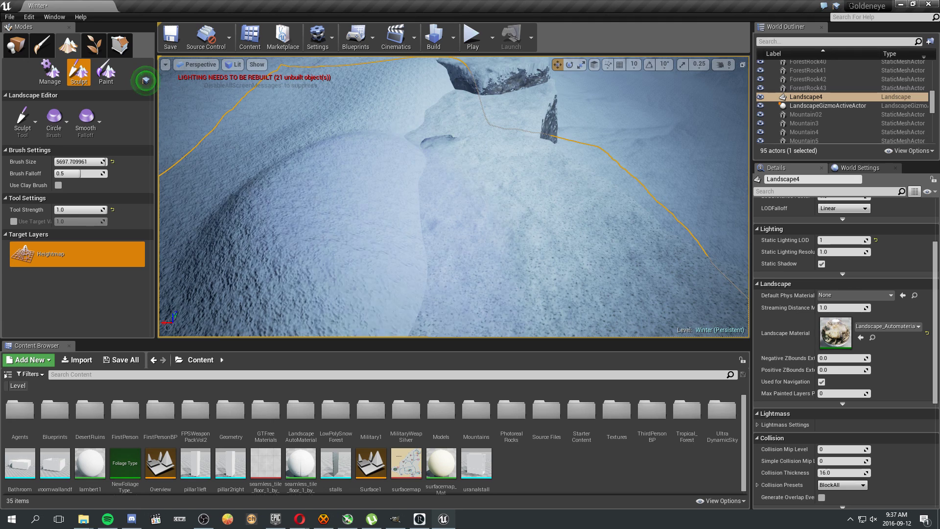
pyautogui.moveTo(453, 196)
pyautogui.mouseDown(button='right')
pyautogui.moveTo(392, 211)
pyautogui.moveTo(361, 167)
pyautogui.mouseUp(button='right')
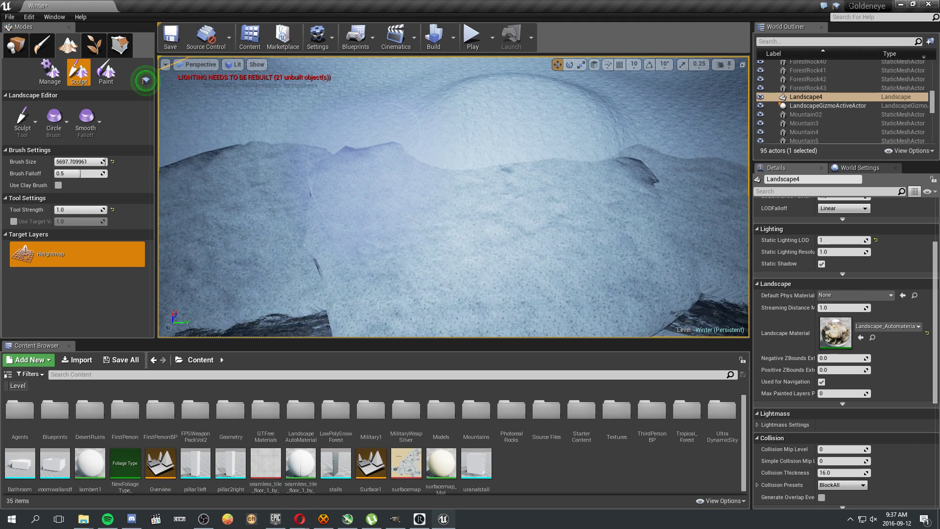